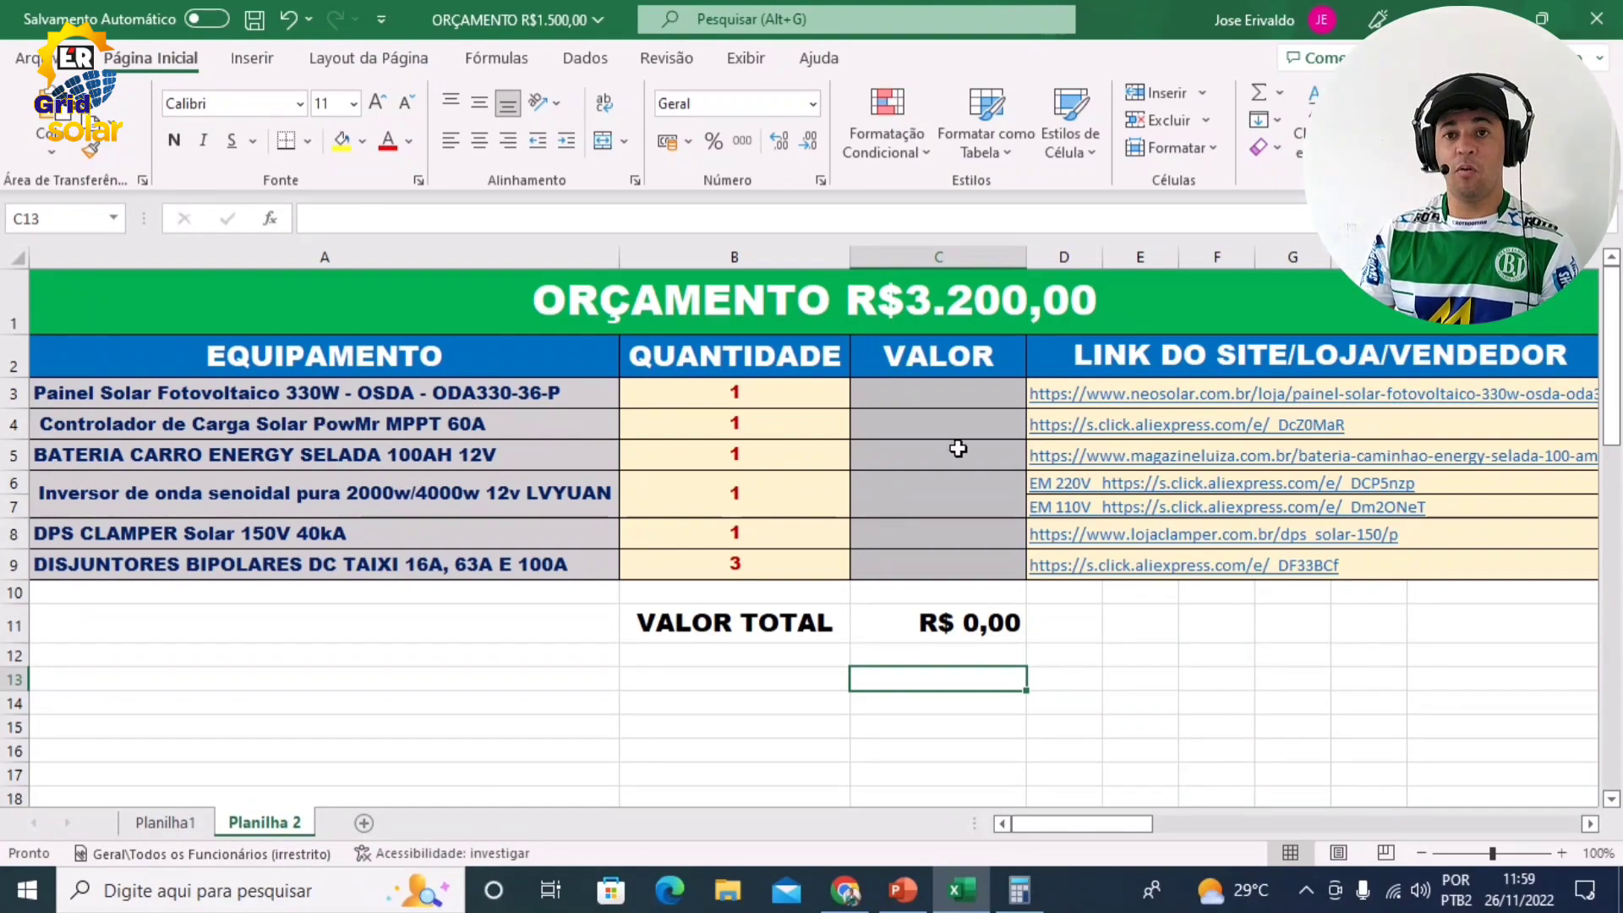
Open the store link of the 330W OSDA solar panel and close the leftover cart, CLAMPER Solar and order confirmation pages
{"action": "left_click", "coordinate": [1099, 407]}
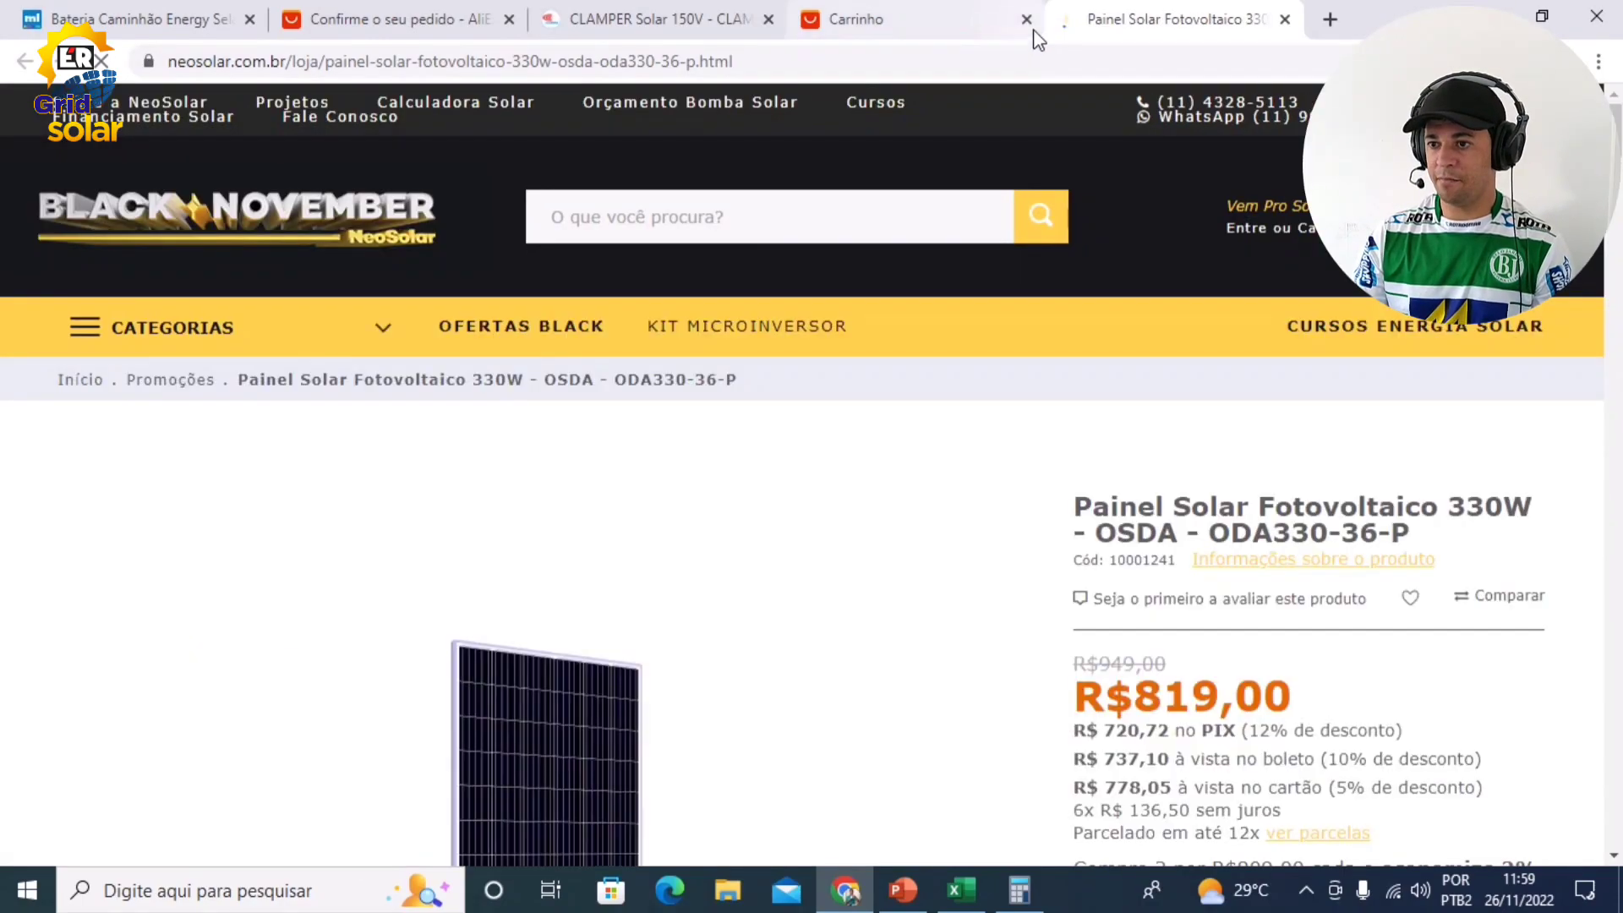
{"action": "left_click", "coordinate": [1026, 19]}
{"action": "left_click", "coordinate": [768, 18]}
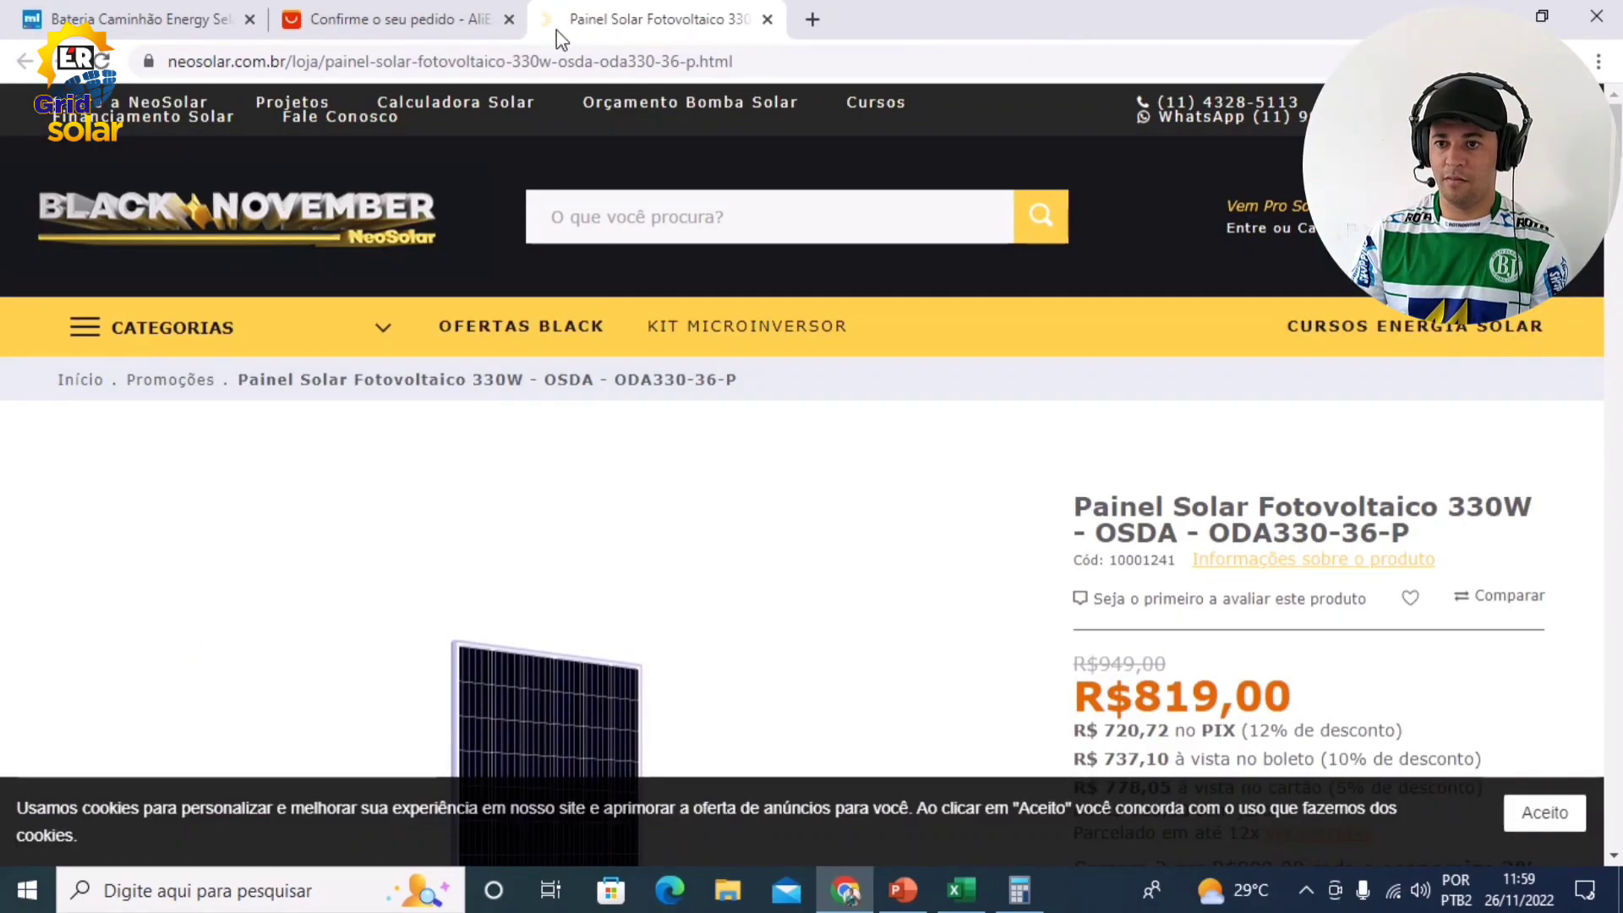
{"action": "left_click", "coordinate": [507, 18]}
Review the solar panel's price and payment options, and calculate its shipping for the prefilled postal code
{"action": "scroll", "coordinate": [529, 496], "scroll_direction": "down", "scroll_amount": 2}
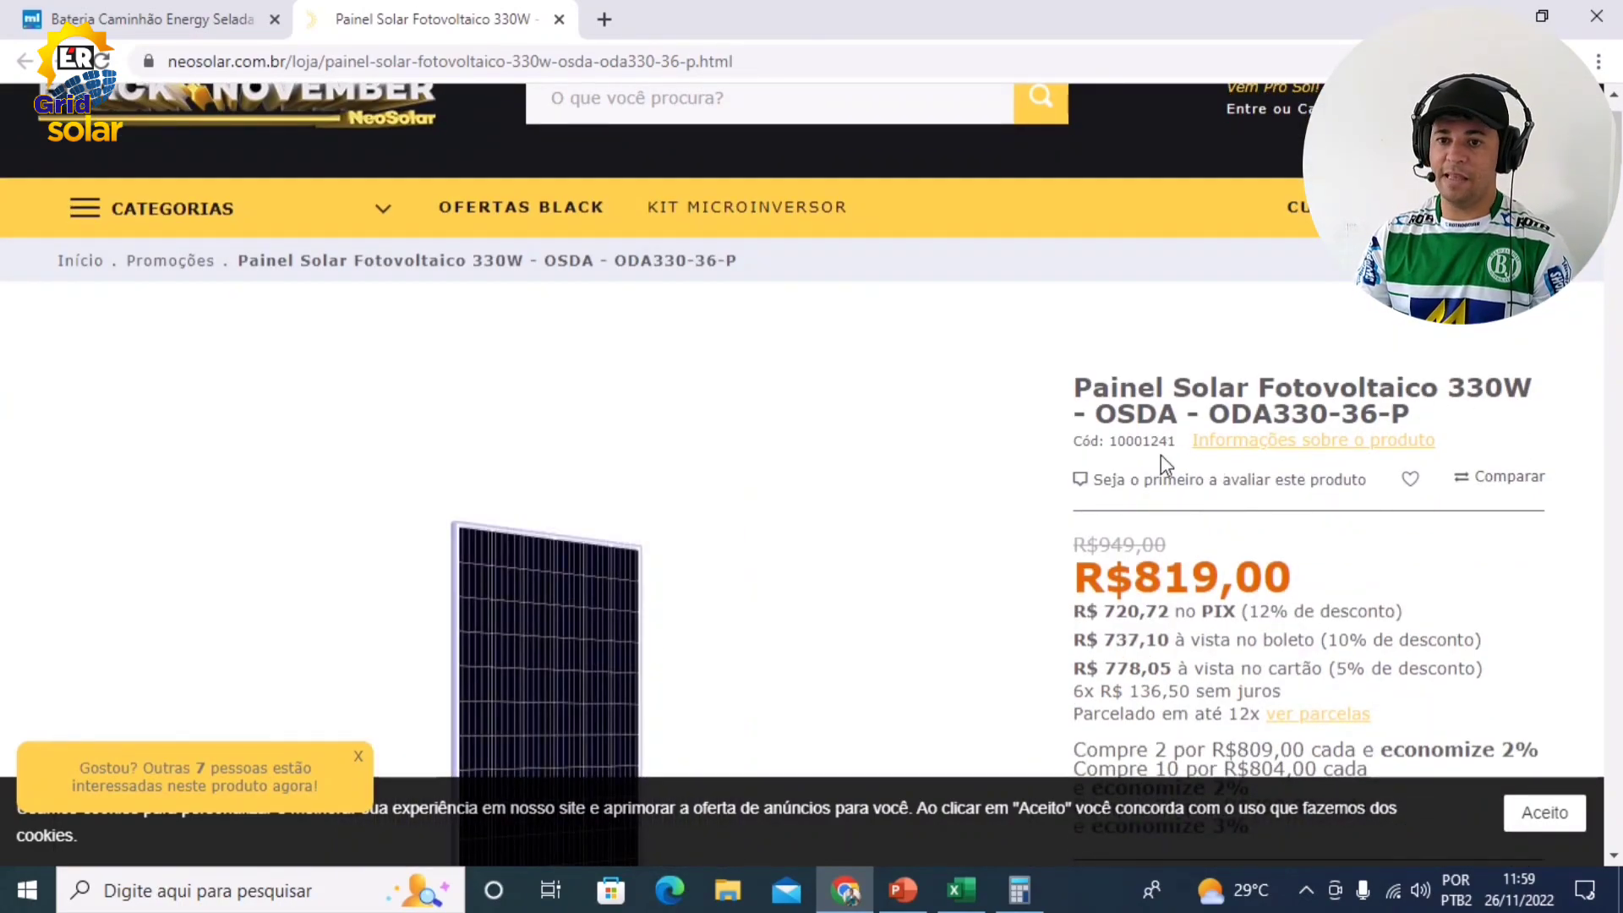
{"action": "scroll", "coordinate": [1029, 550], "scroll_direction": "up", "scroll_amount": 2}
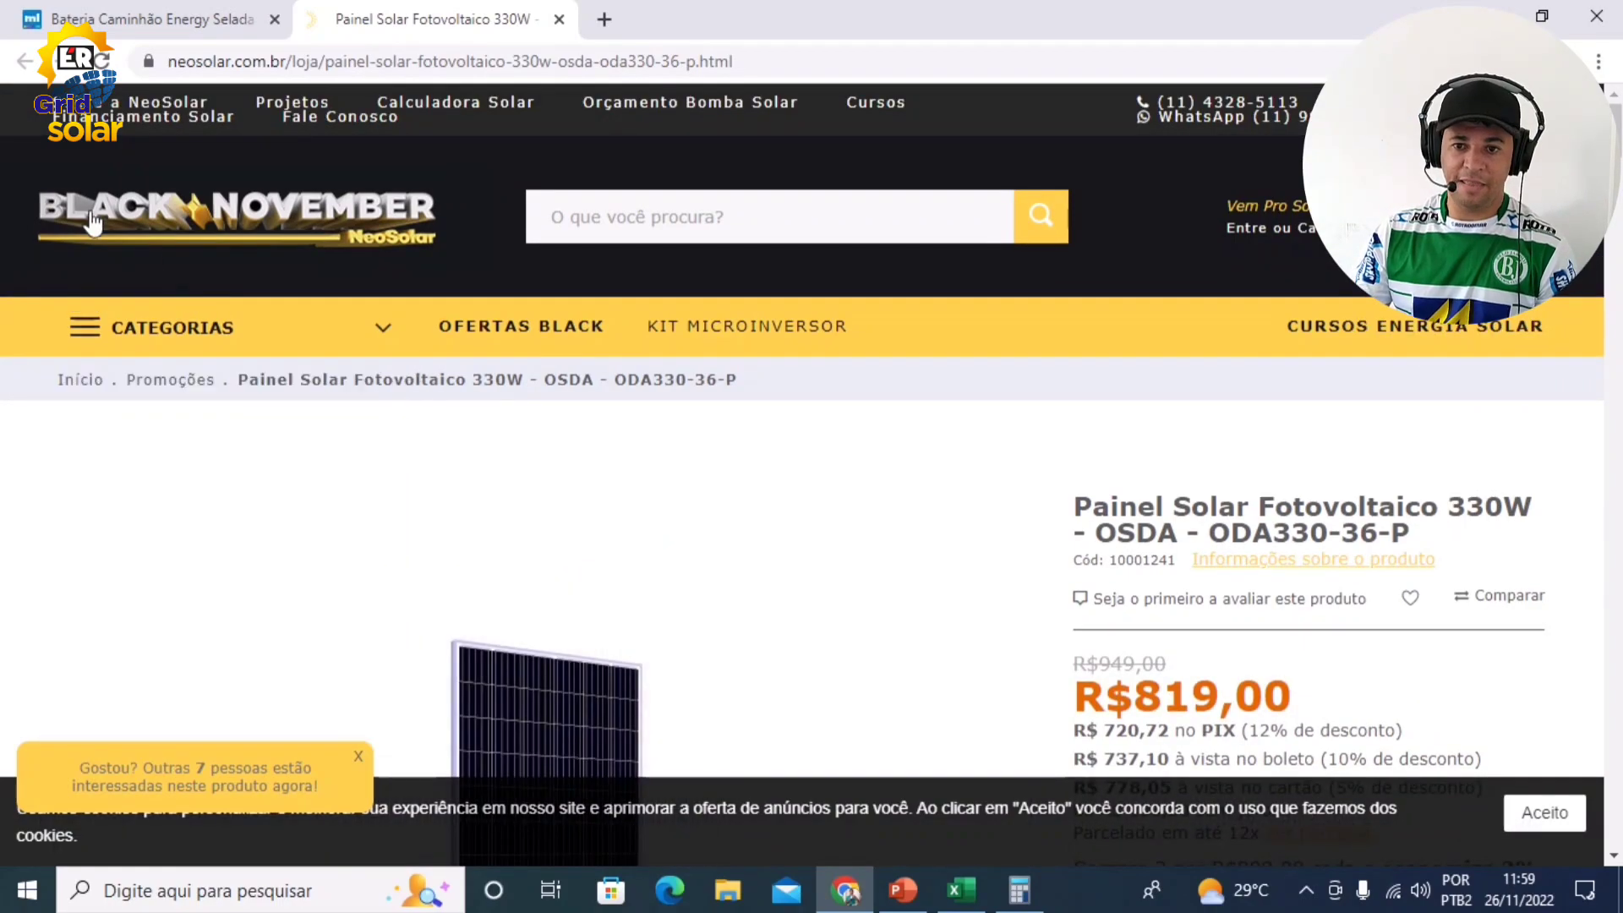
{"action": "scroll", "coordinate": [966, 525], "scroll_direction": "down", "scroll_amount": 4}
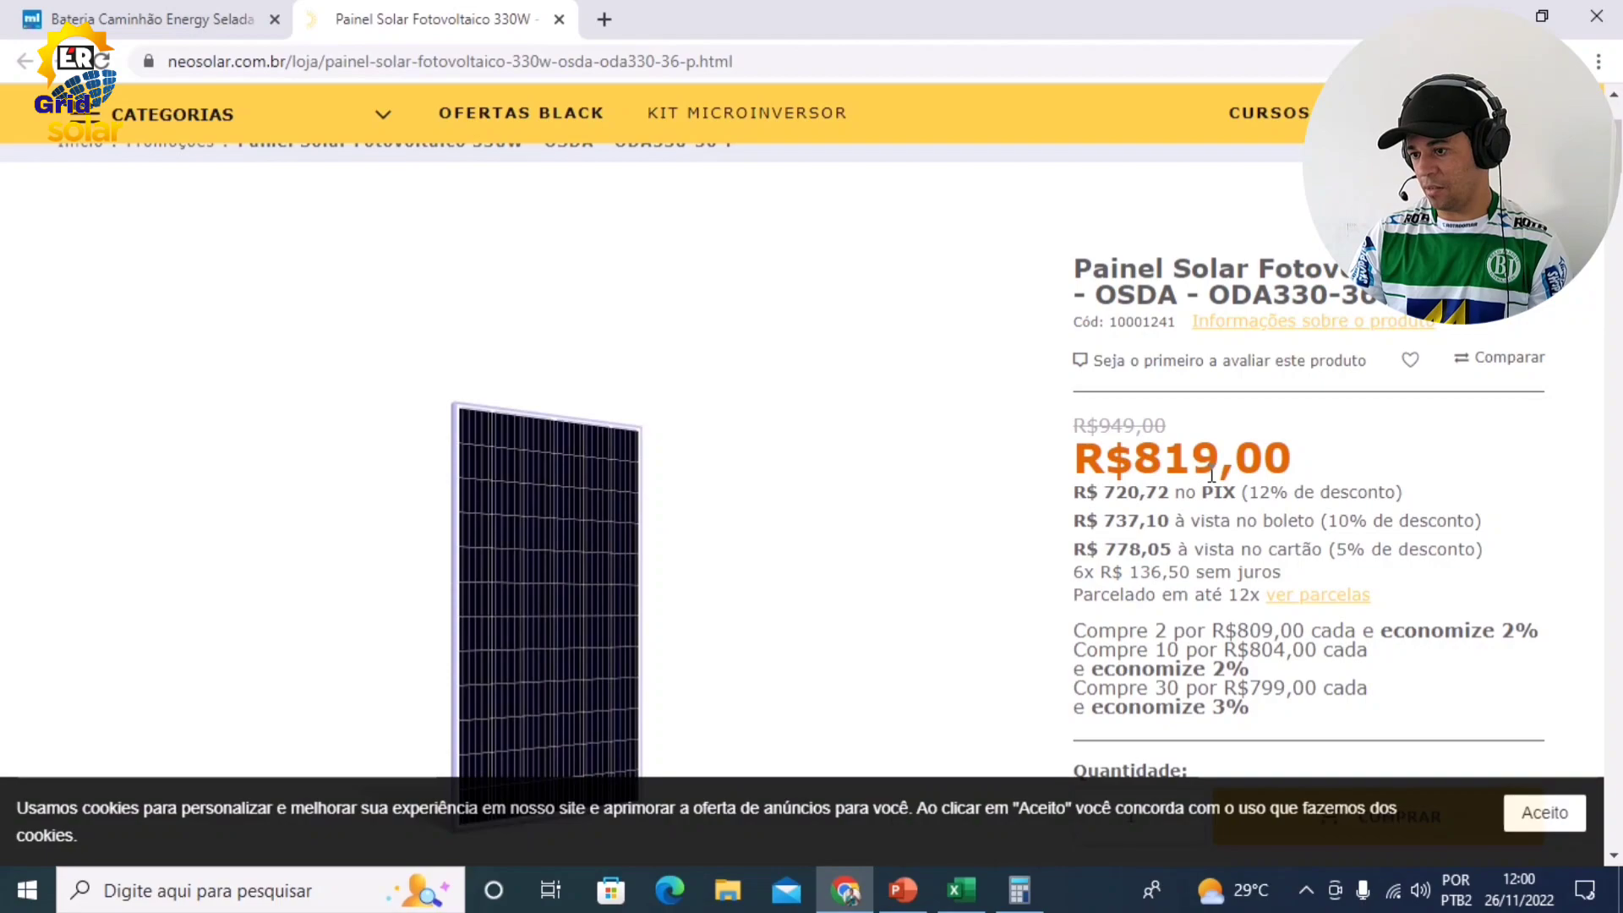
{"action": "scroll", "coordinate": [1269, 470], "scroll_direction": "down", "scroll_amount": 2}
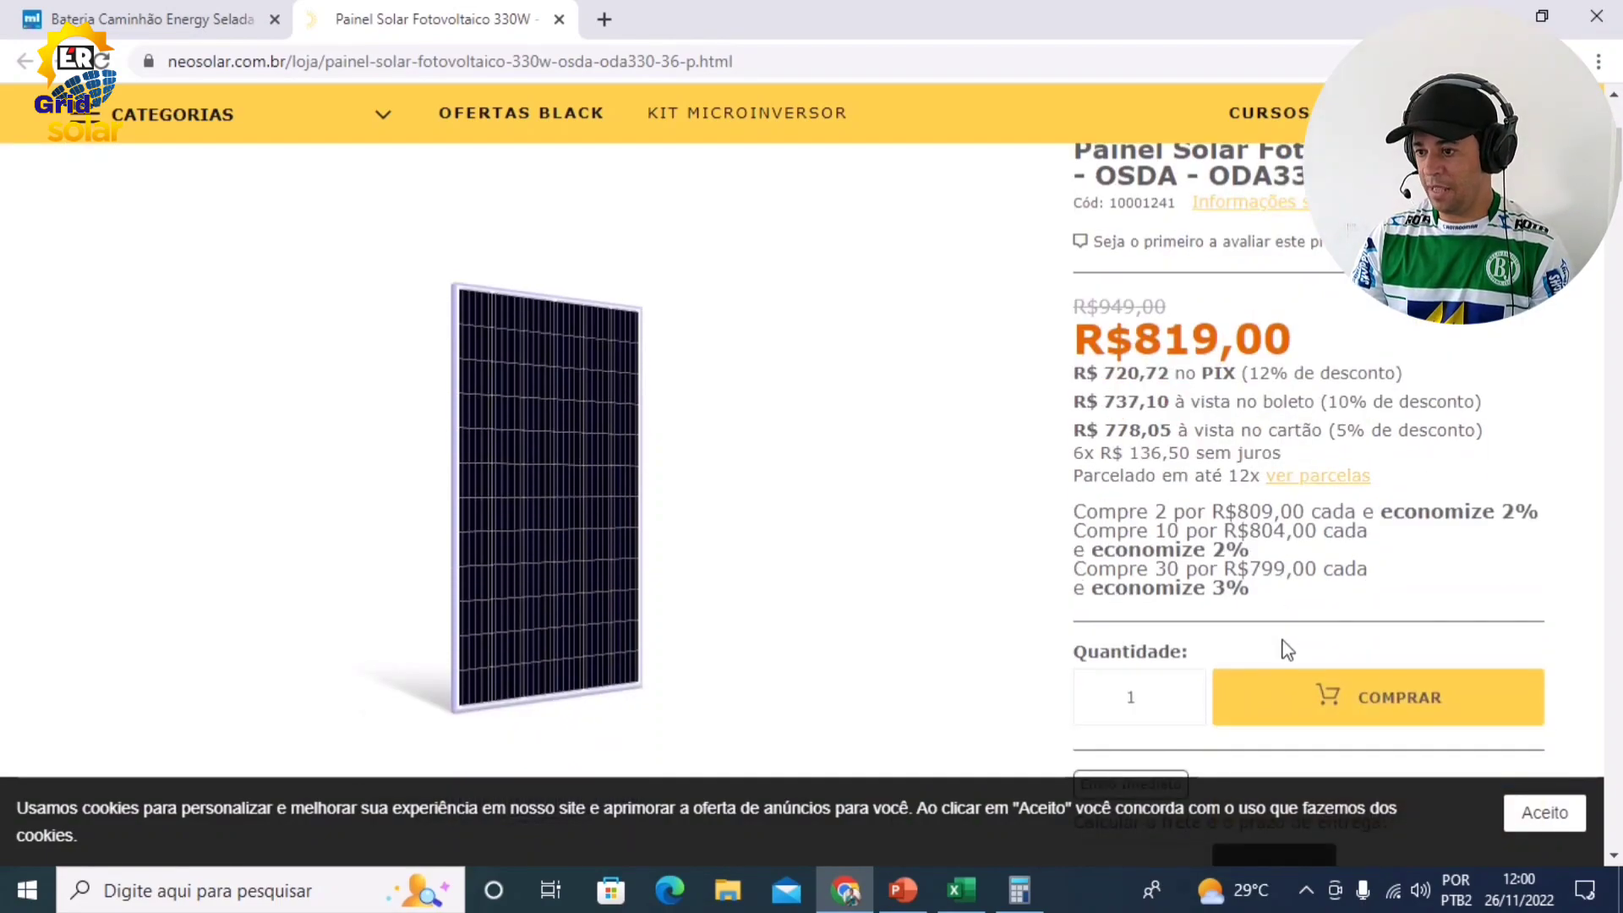
{"action": "scroll", "coordinate": [1286, 649], "scroll_direction": "down", "scroll_amount": 2}
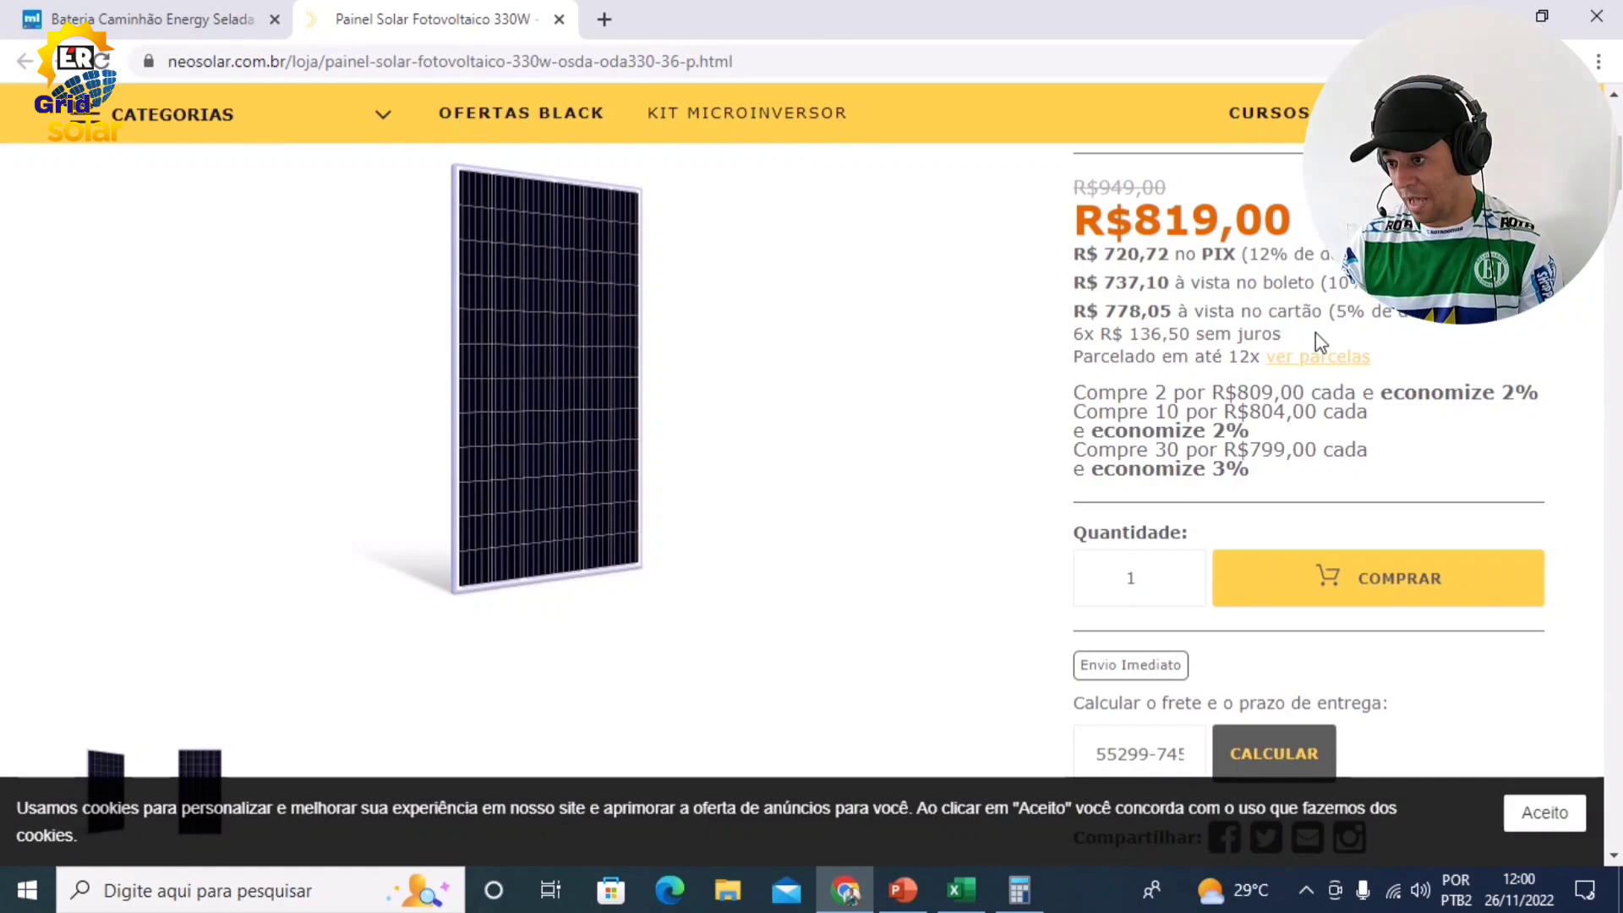
{"action": "scroll", "coordinate": [1167, 688], "scroll_direction": "up", "scroll_amount": 1}
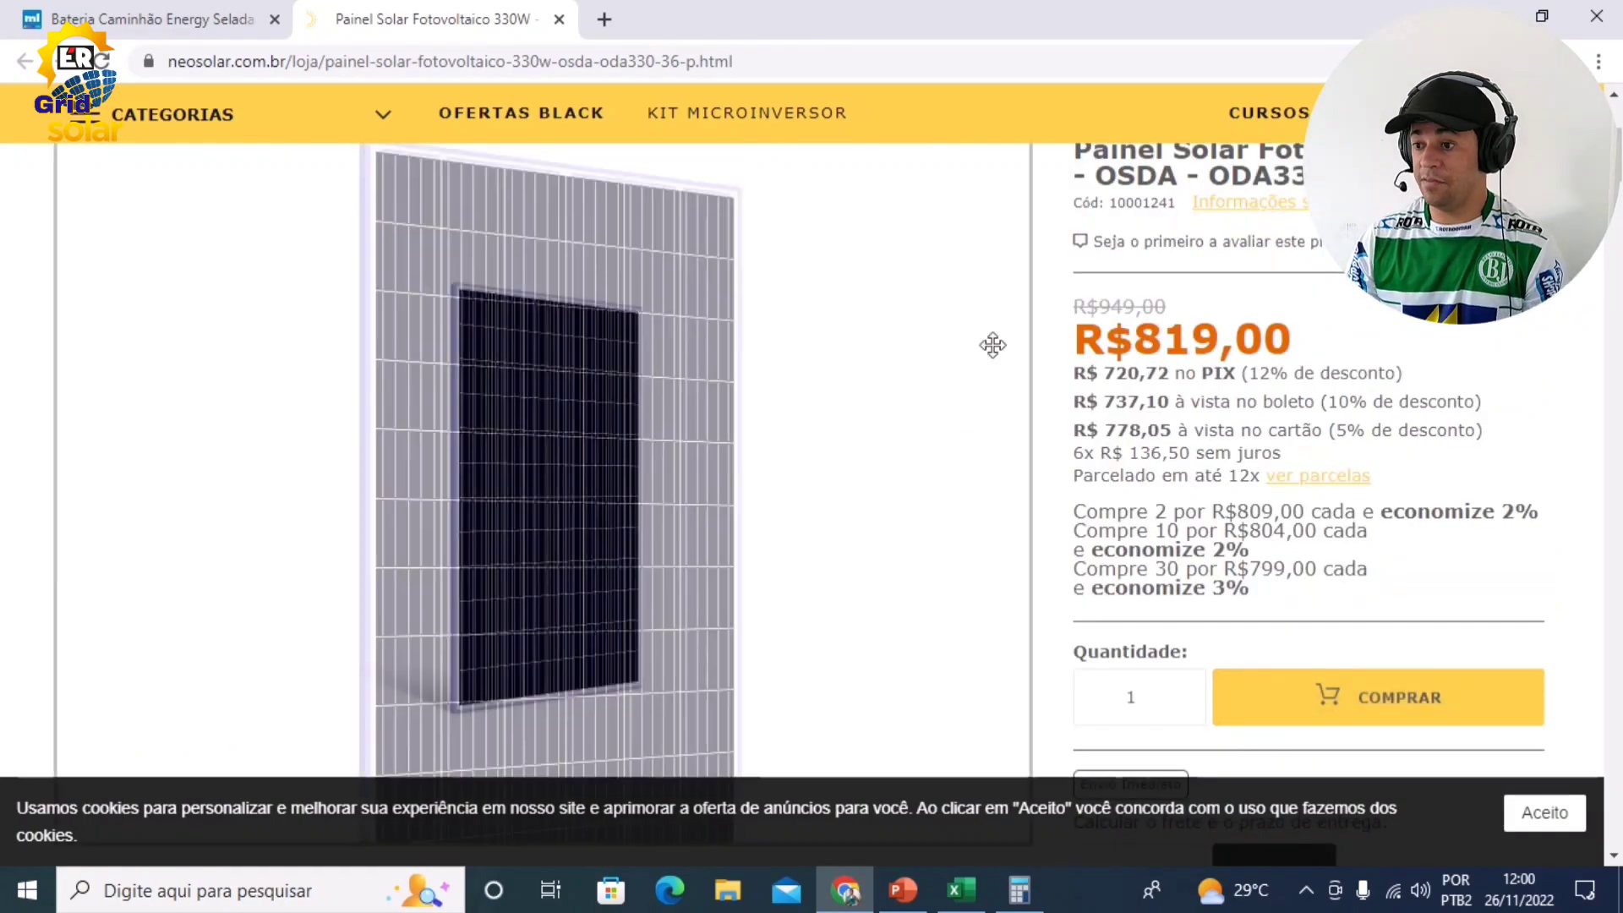
{"action": "scroll", "coordinate": [1195, 389], "scroll_direction": "down", "scroll_amount": 2}
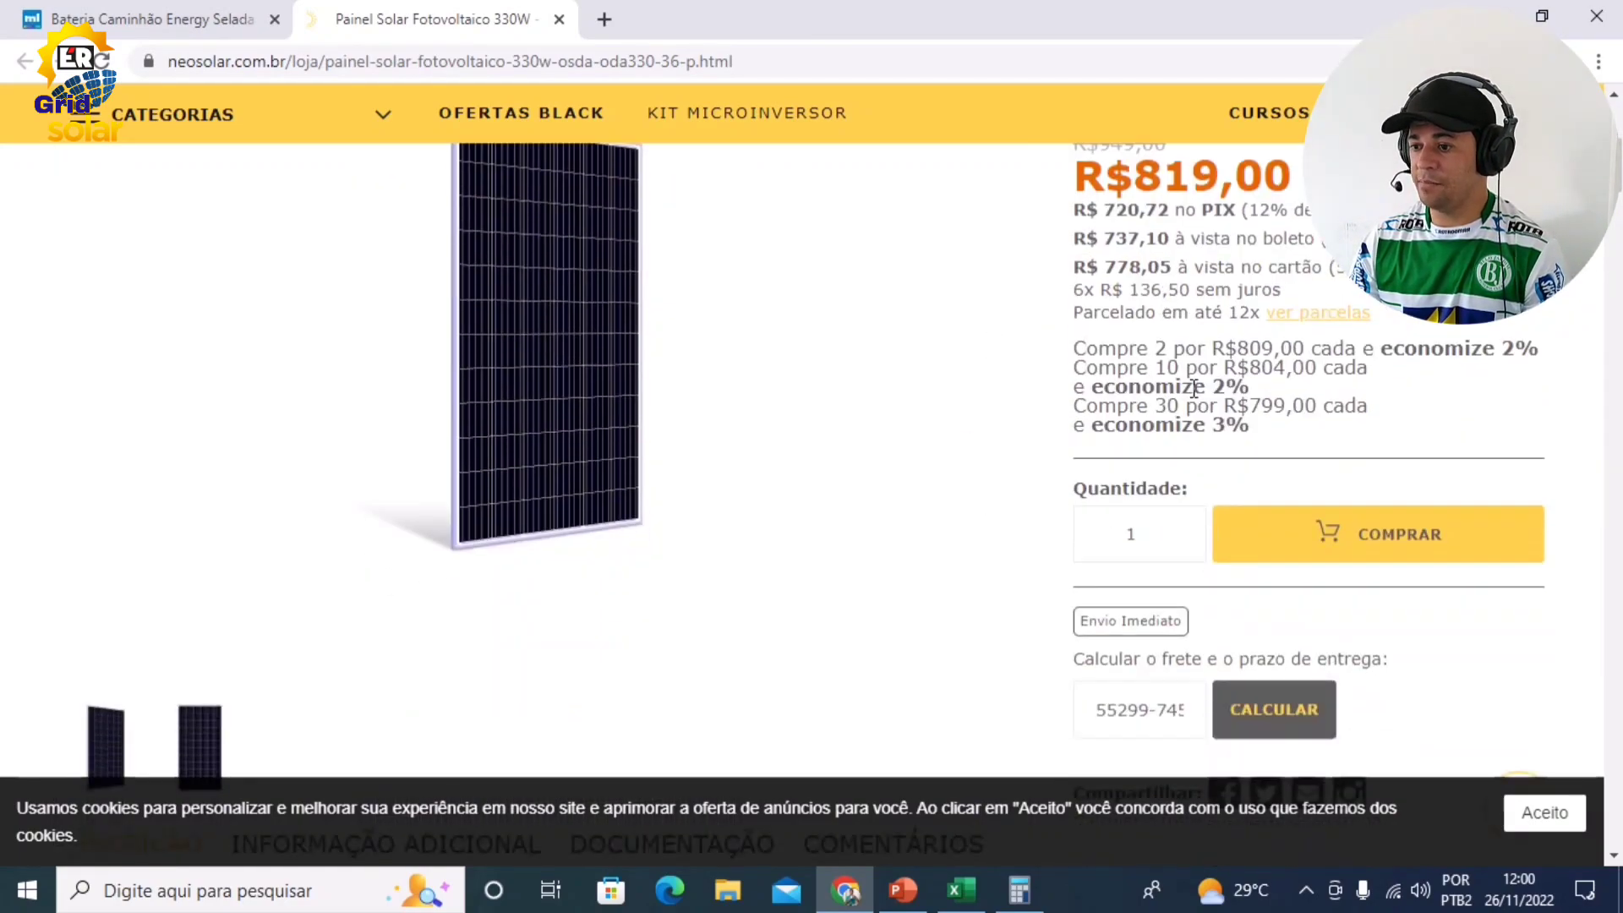
{"action": "scroll", "coordinate": [1195, 389], "scroll_direction": "down", "scroll_amount": 2}
{"action": "left_click", "coordinate": [1247, 539]}
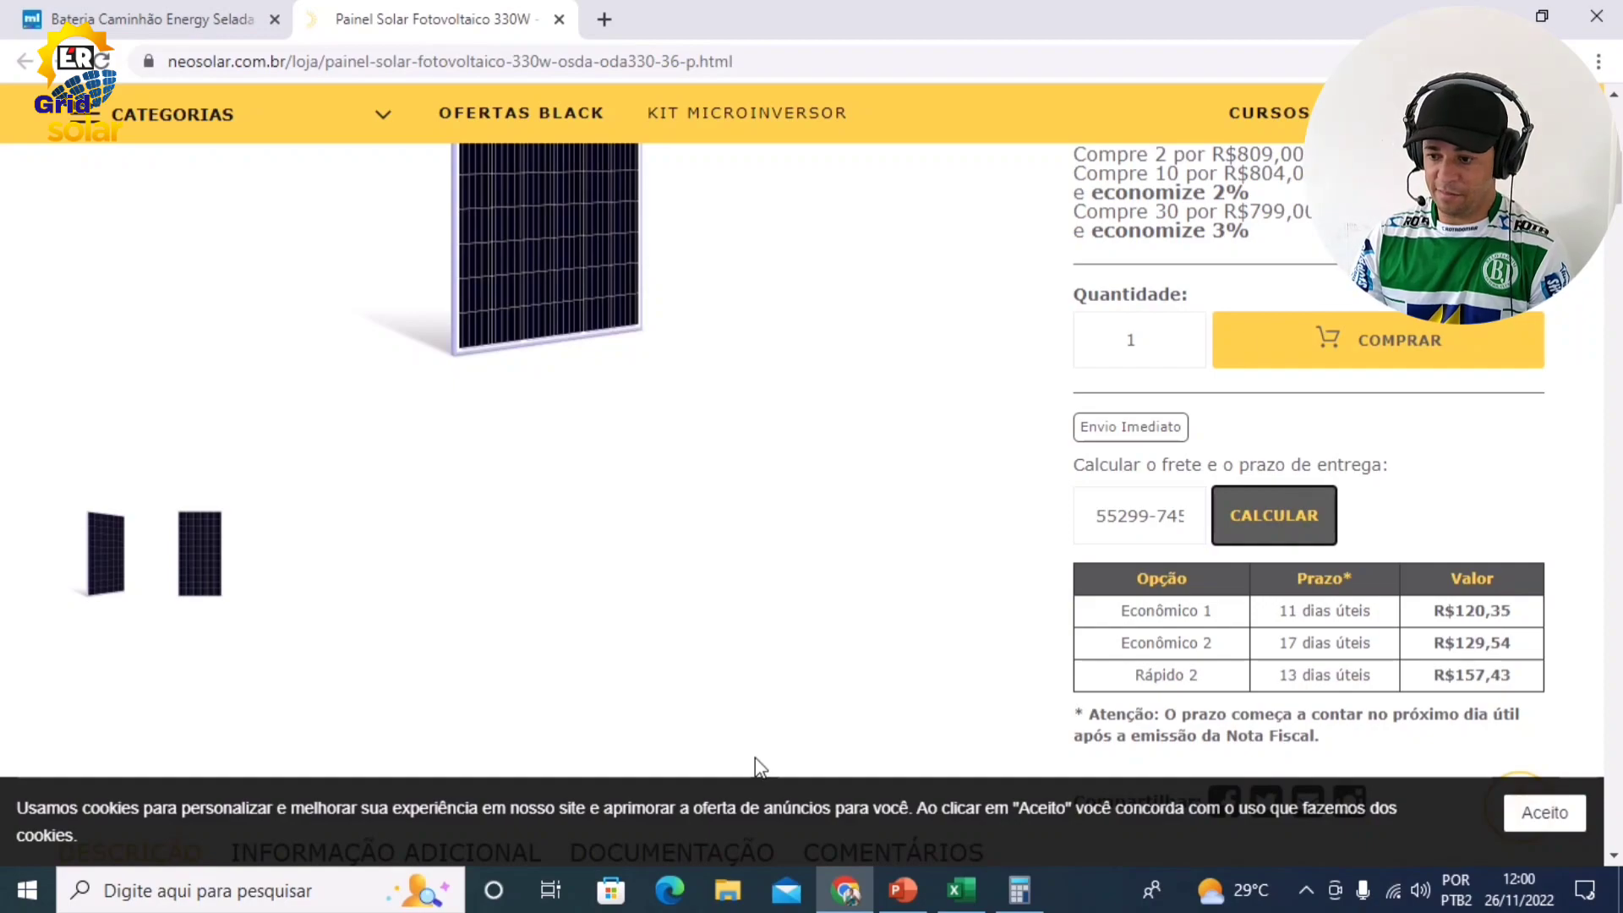
Open the Windows calculator and enter the panel's Econômico 1 shipping cost, 120,35
{"action": "scroll", "coordinate": [1382, 381], "scroll_direction": "up", "scroll_amount": 4}
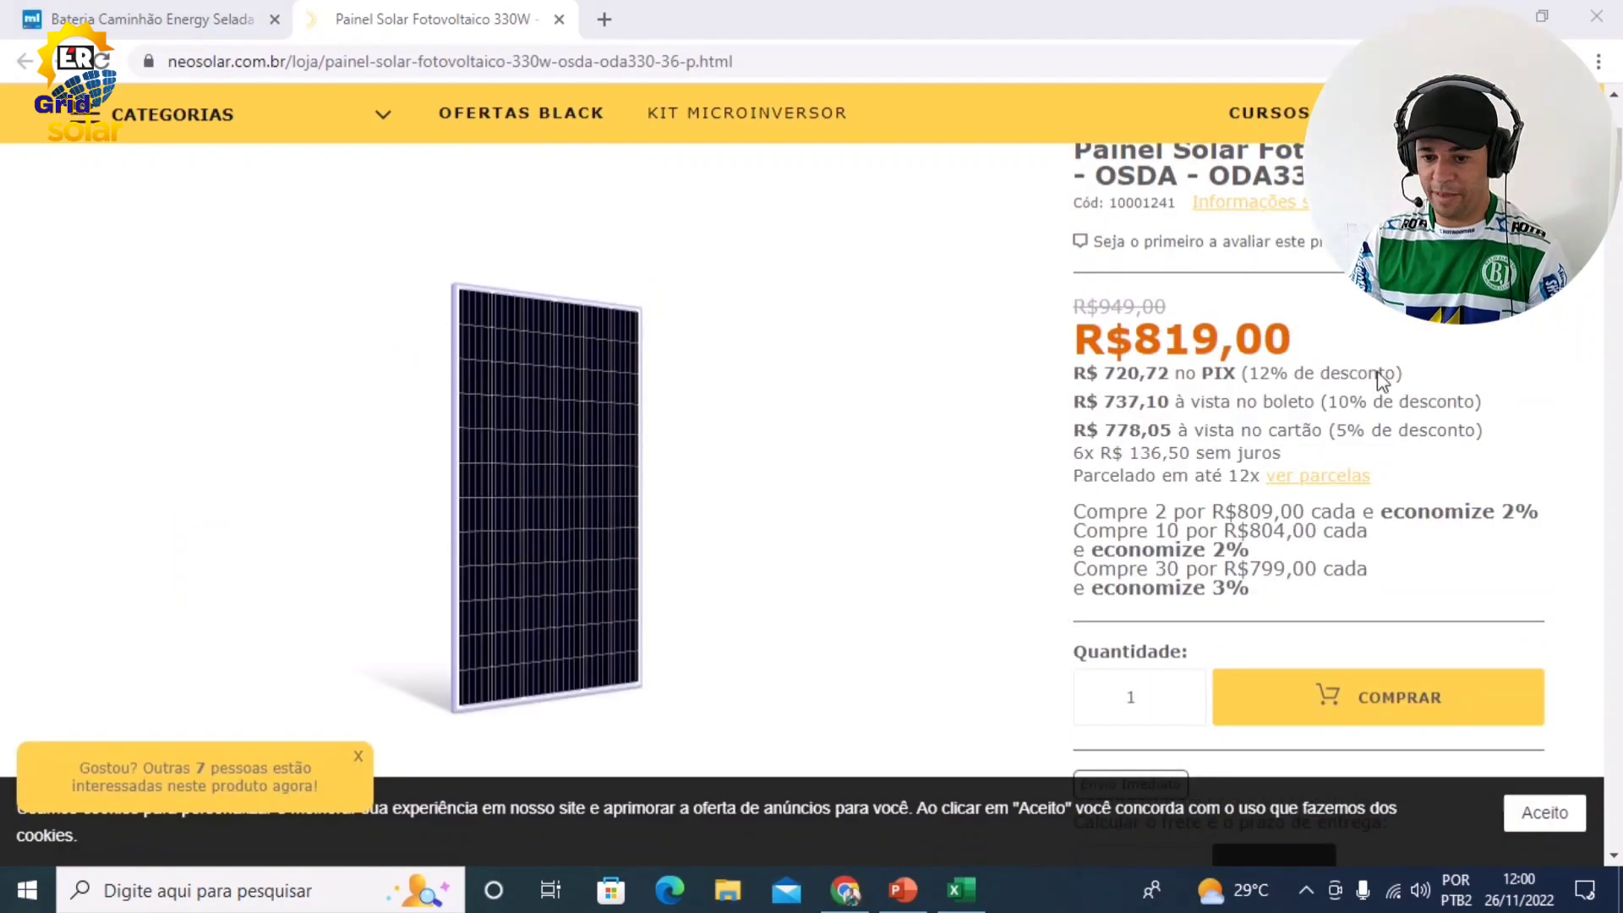
{"action": "left_click", "coordinate": [219, 894]}
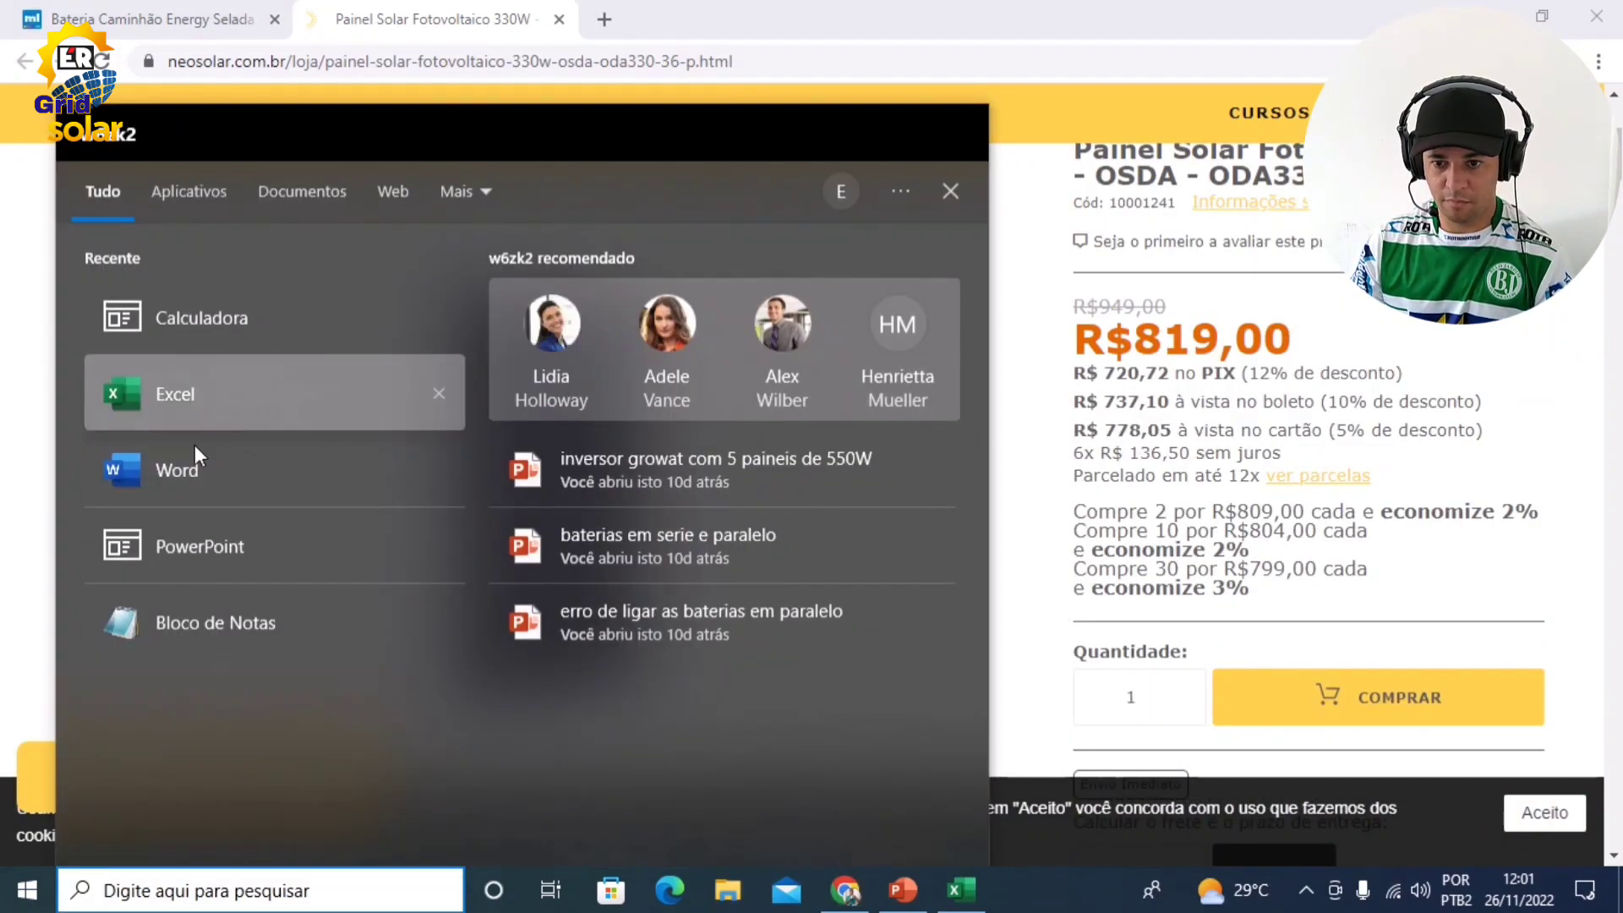
{"action": "left_click", "coordinate": [240, 330]}
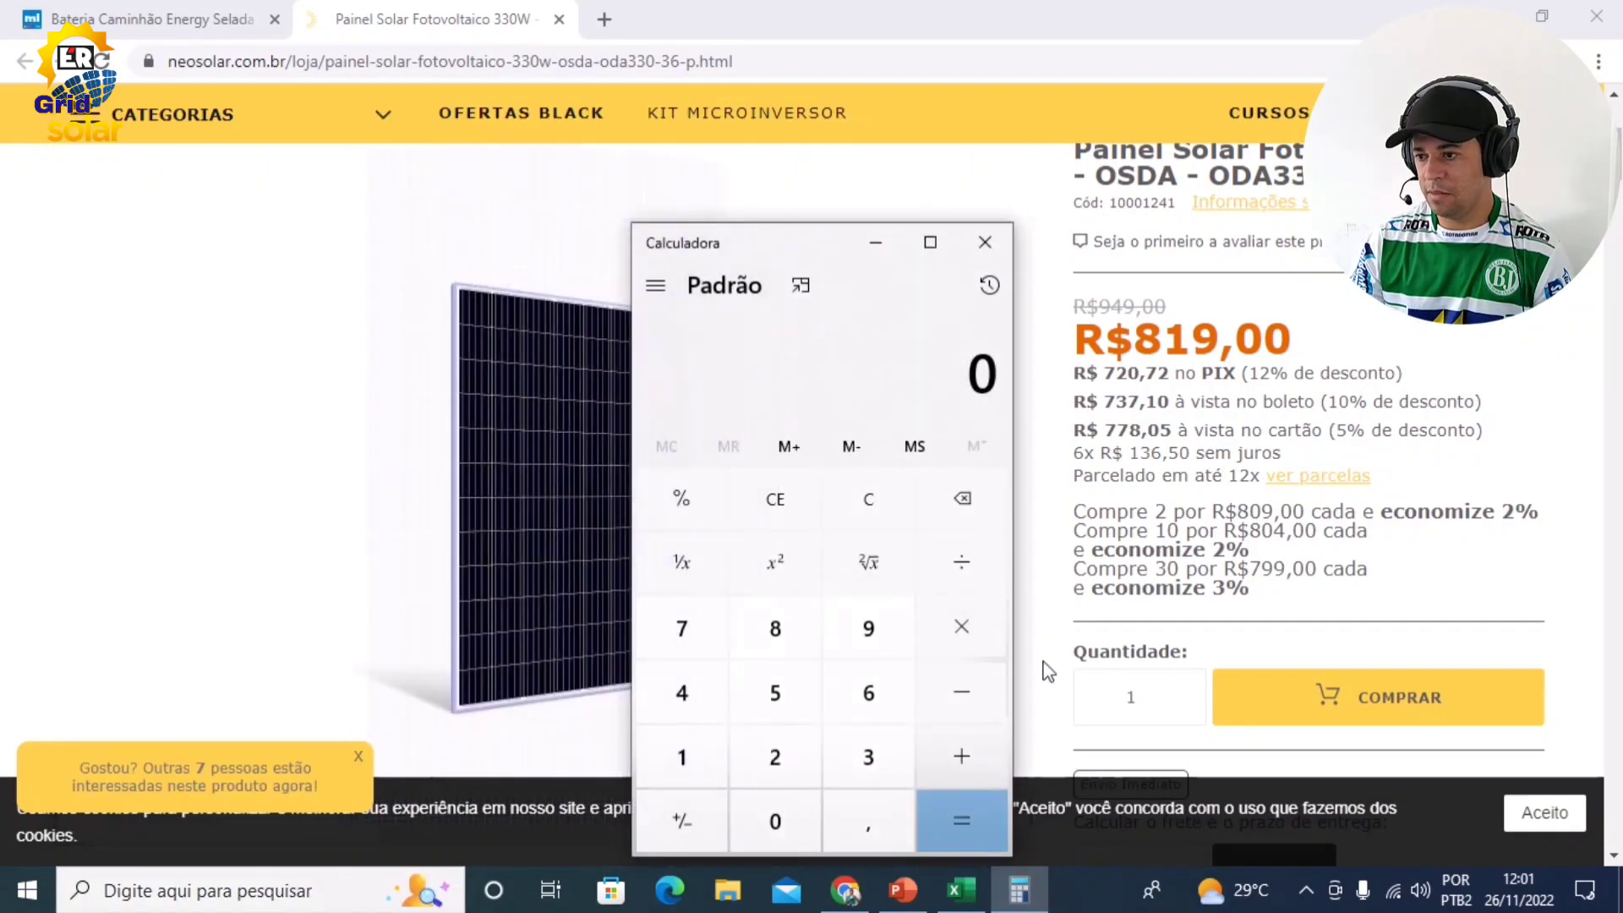
{"action": "left_click", "coordinate": [681, 753]}
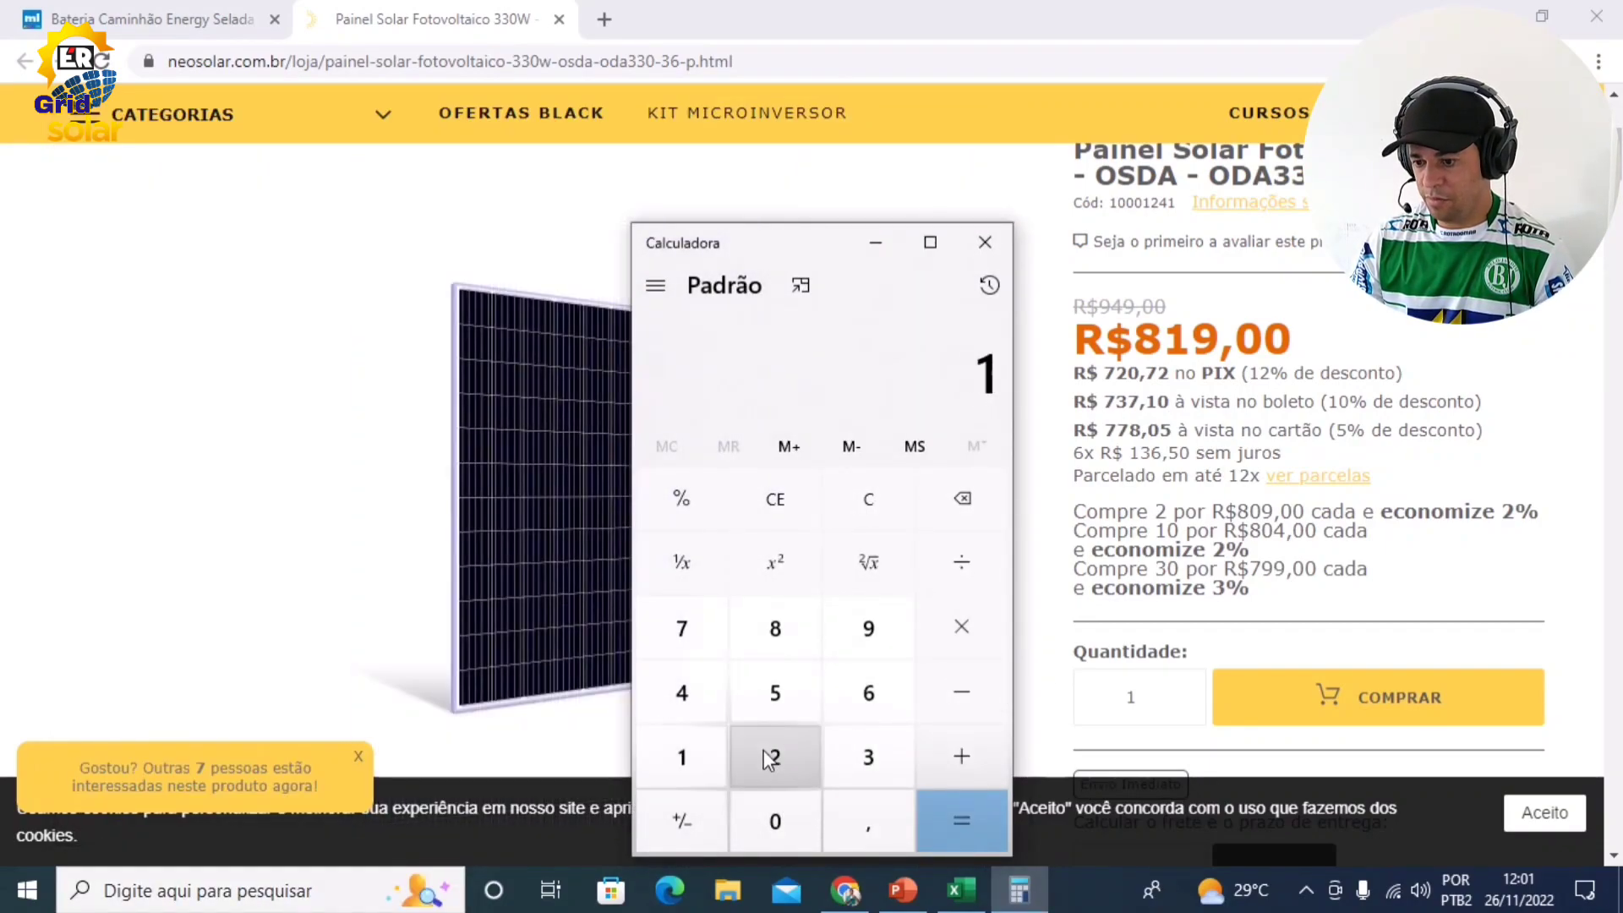
{"action": "left_click", "coordinate": [768, 757]}
{"action": "left_click", "coordinate": [775, 818]}
{"action": "left_click", "coordinate": [880, 834]}
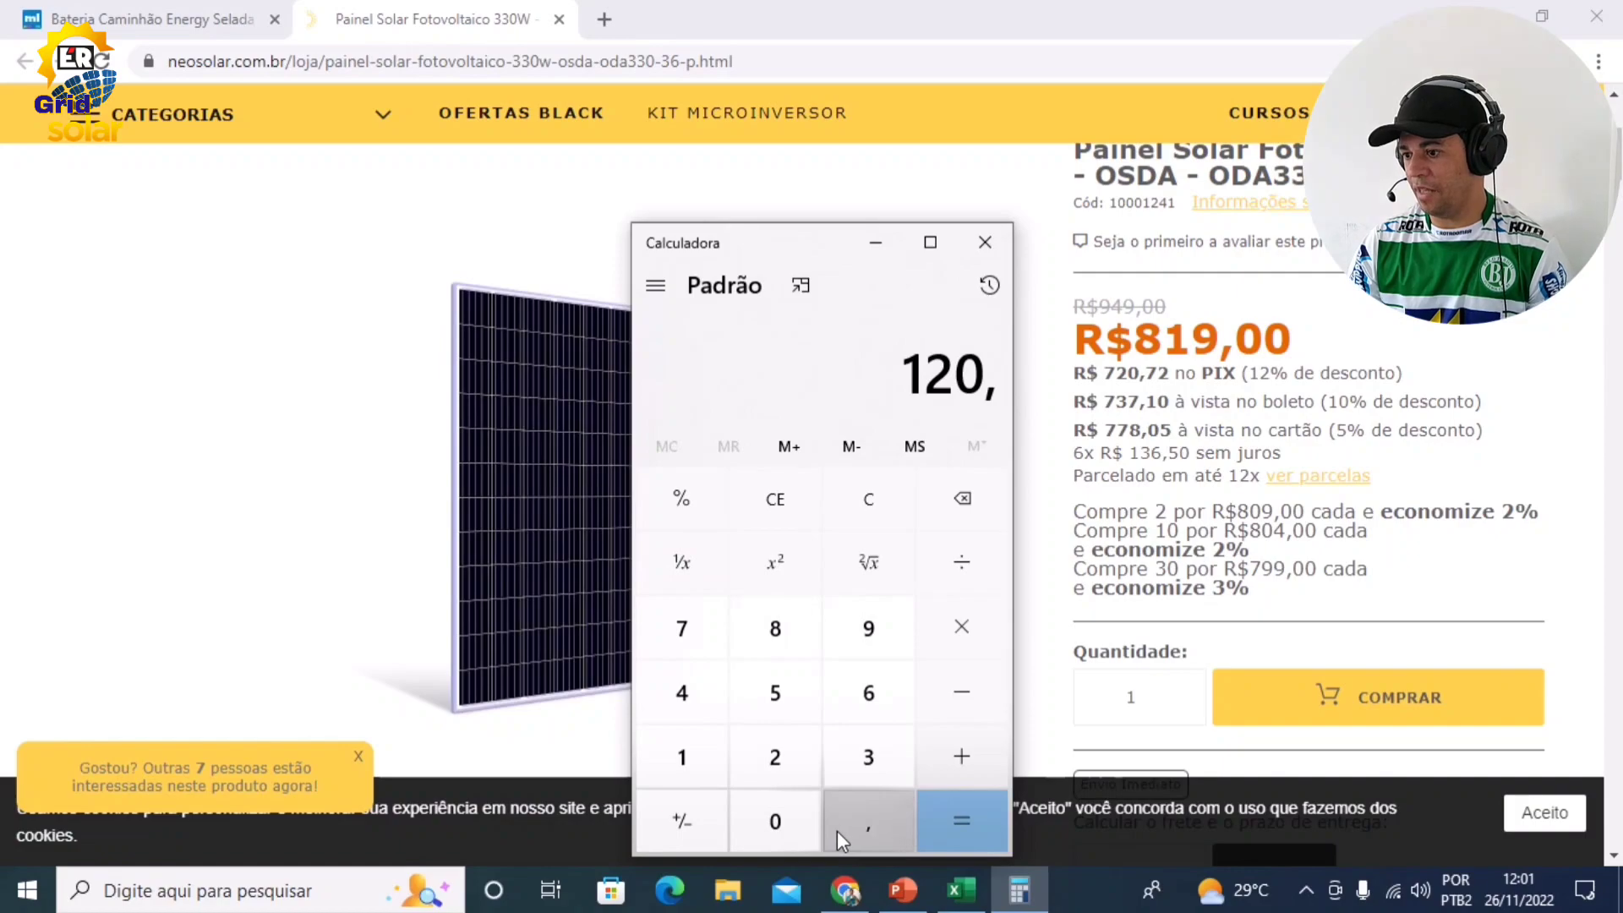
{"action": "scroll", "coordinate": [1399, 541], "scroll_direction": "down", "scroll_amount": 4}
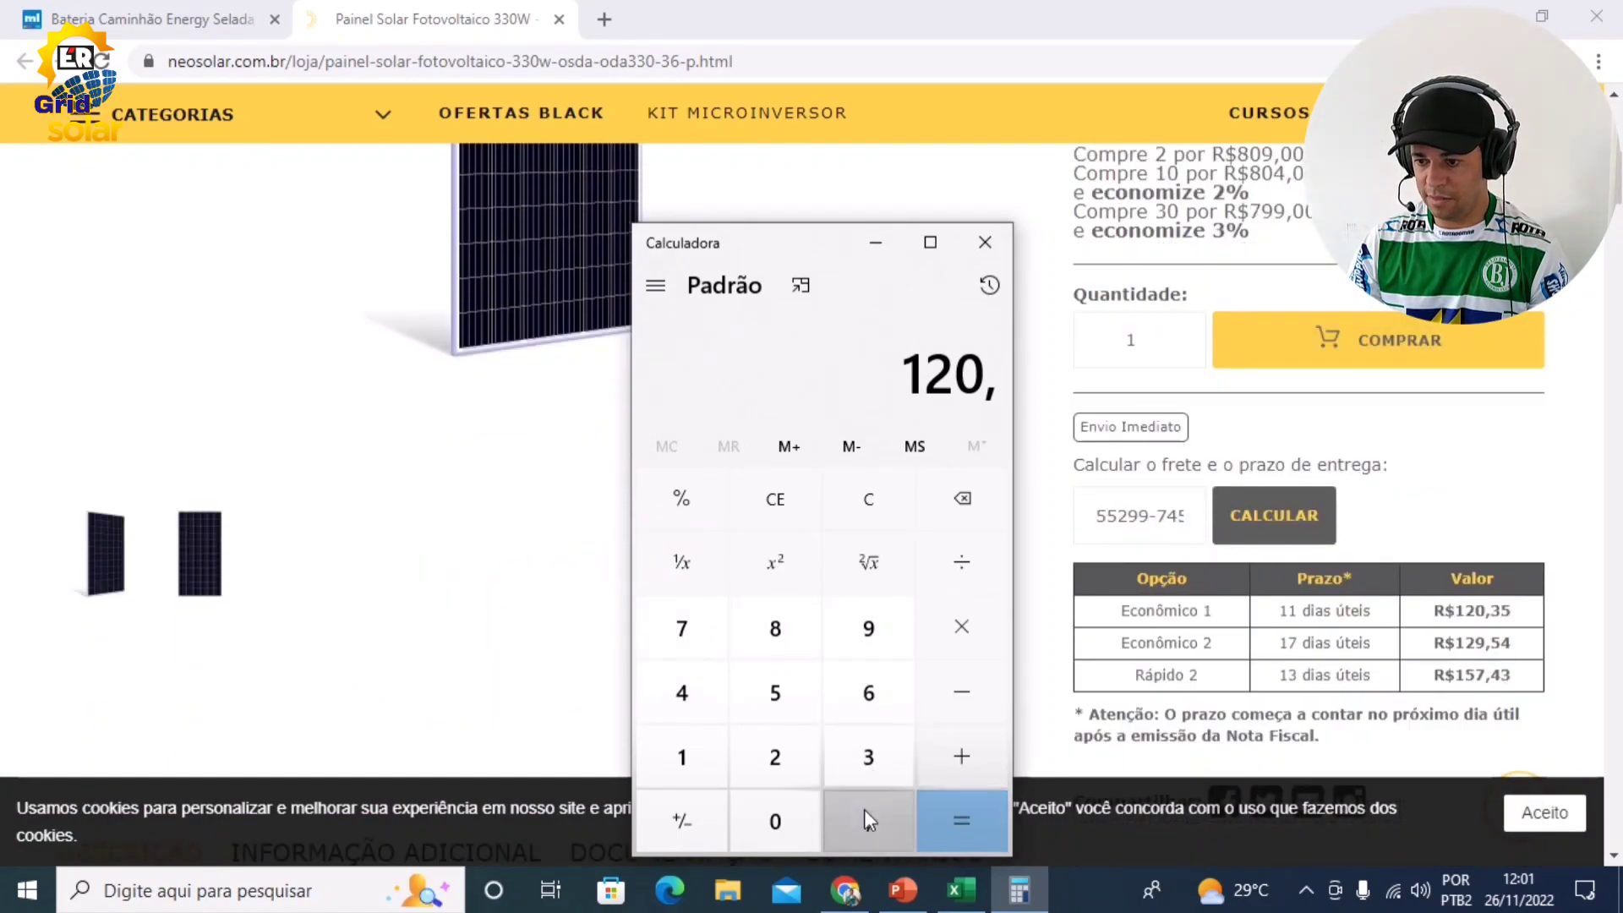
{"action": "left_click", "coordinate": [866, 749]}
{"action": "left_click", "coordinate": [805, 700]}
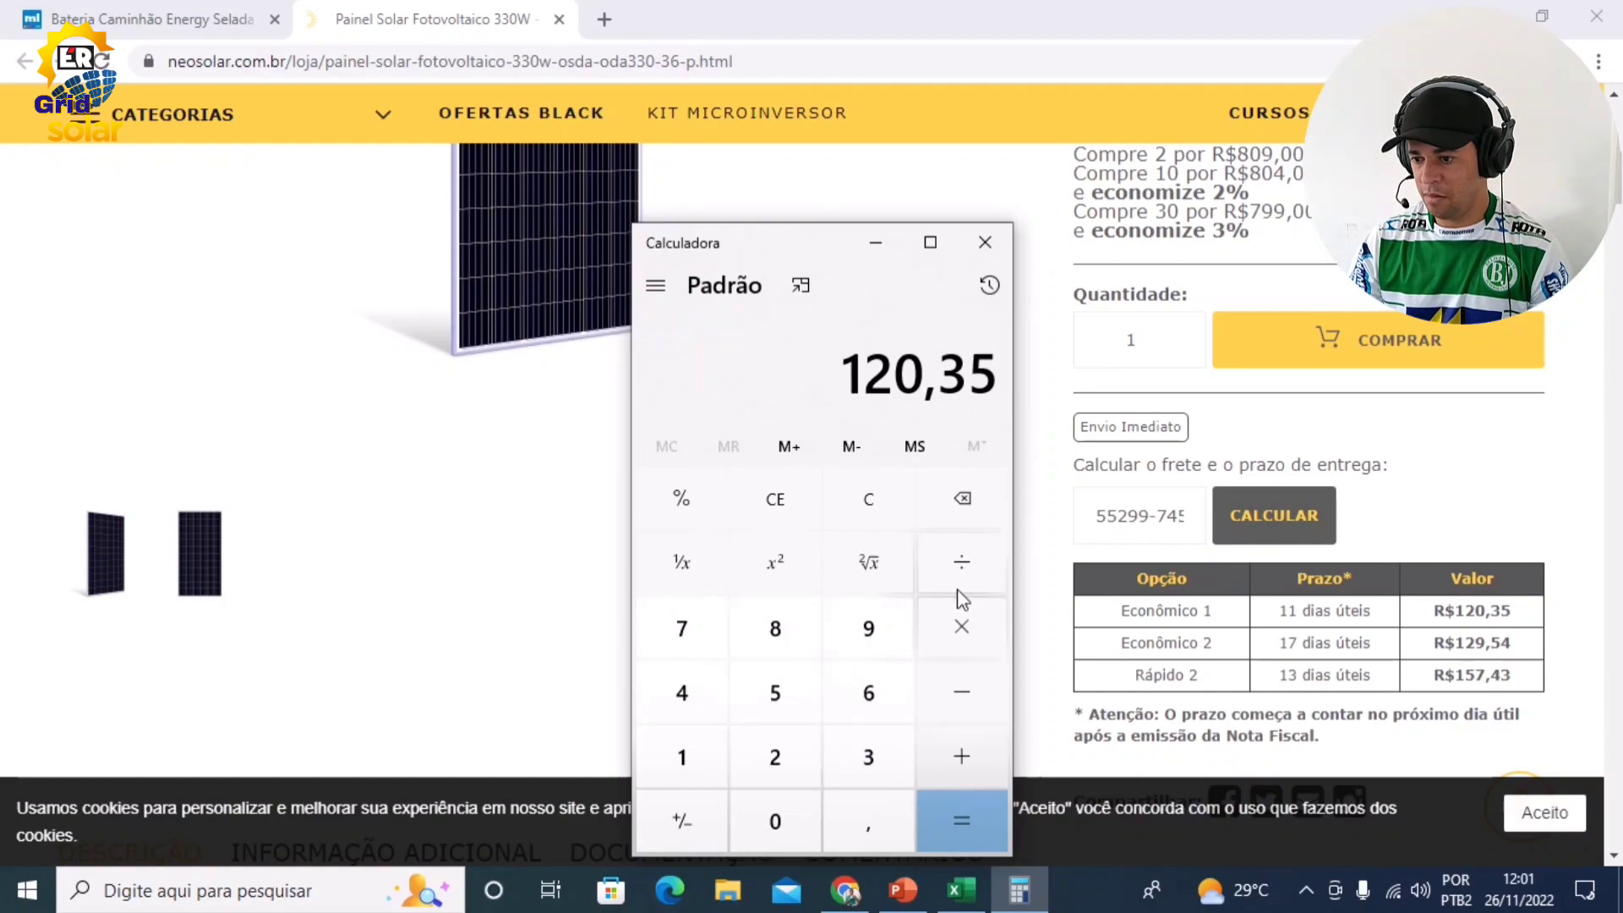
Add the panel's price of 819,00 to the shipping cost and compute the sum
{"action": "left_click", "coordinate": [960, 753]}
{"action": "scroll", "coordinate": [1262, 328], "scroll_direction": "up", "scroll_amount": 4}
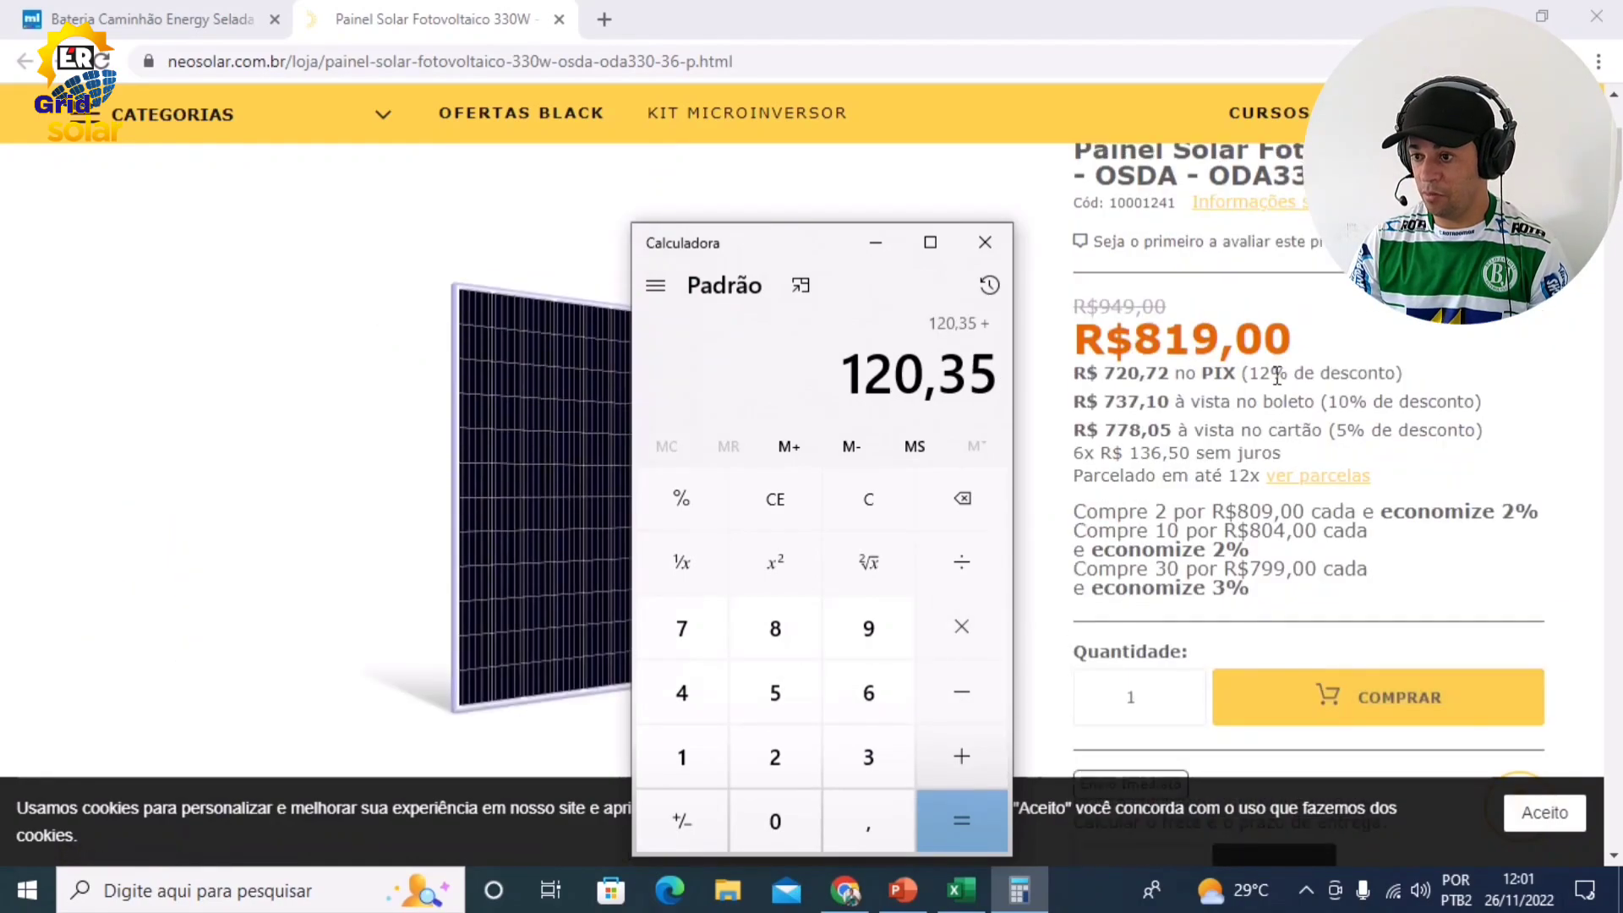
{"action": "left_click", "coordinate": [779, 639]}
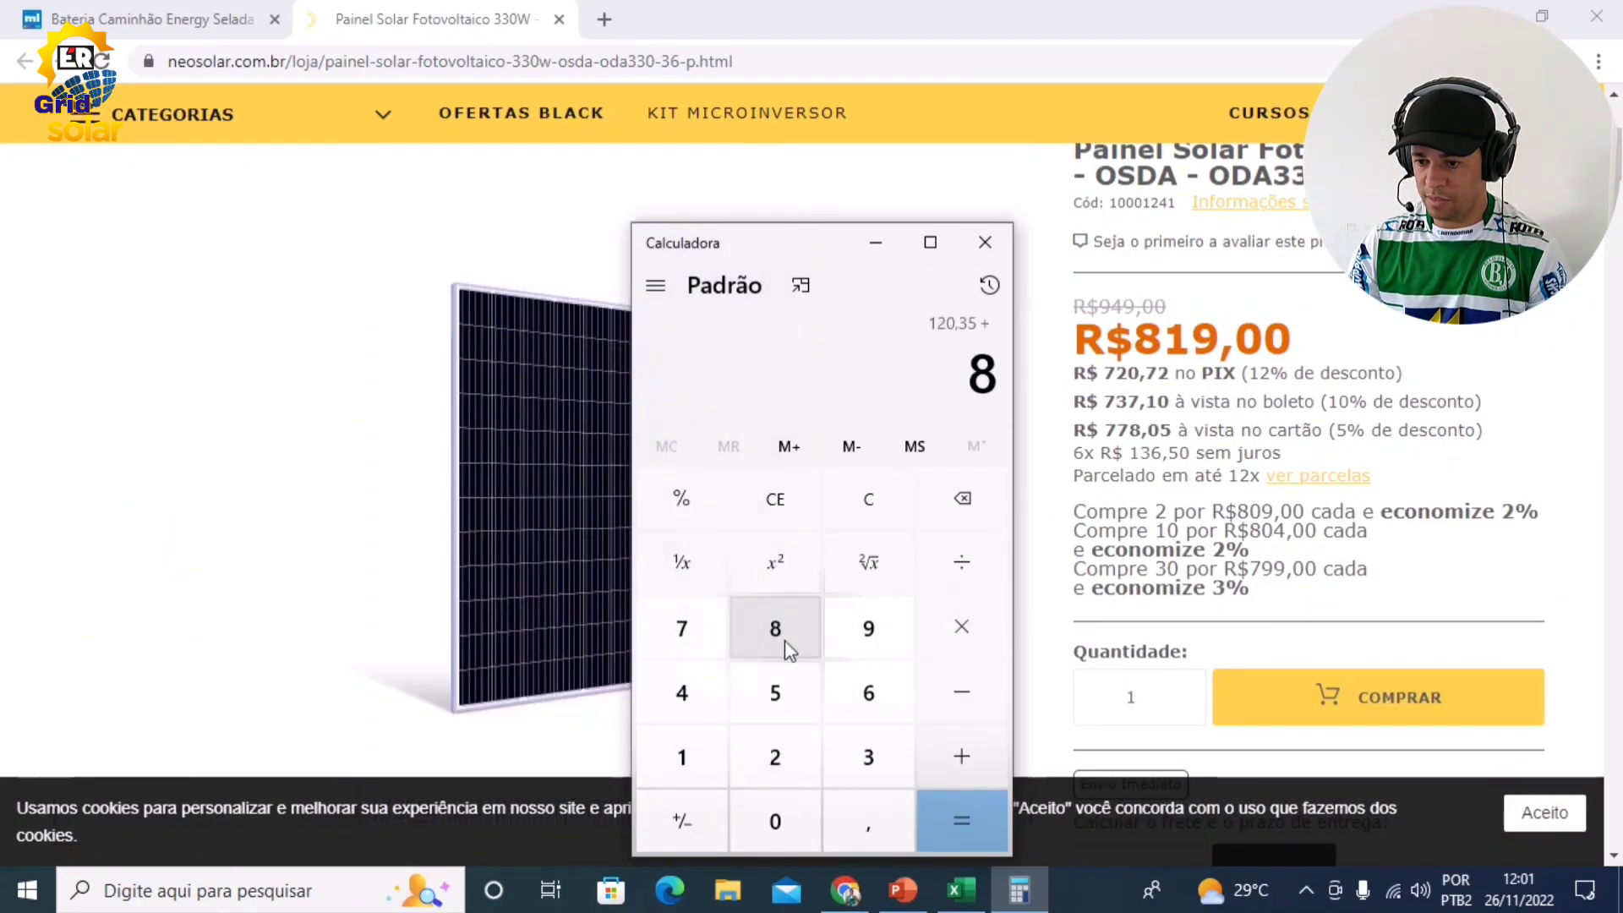
{"action": "left_click", "coordinate": [666, 763]}
{"action": "left_click", "coordinate": [871, 628]}
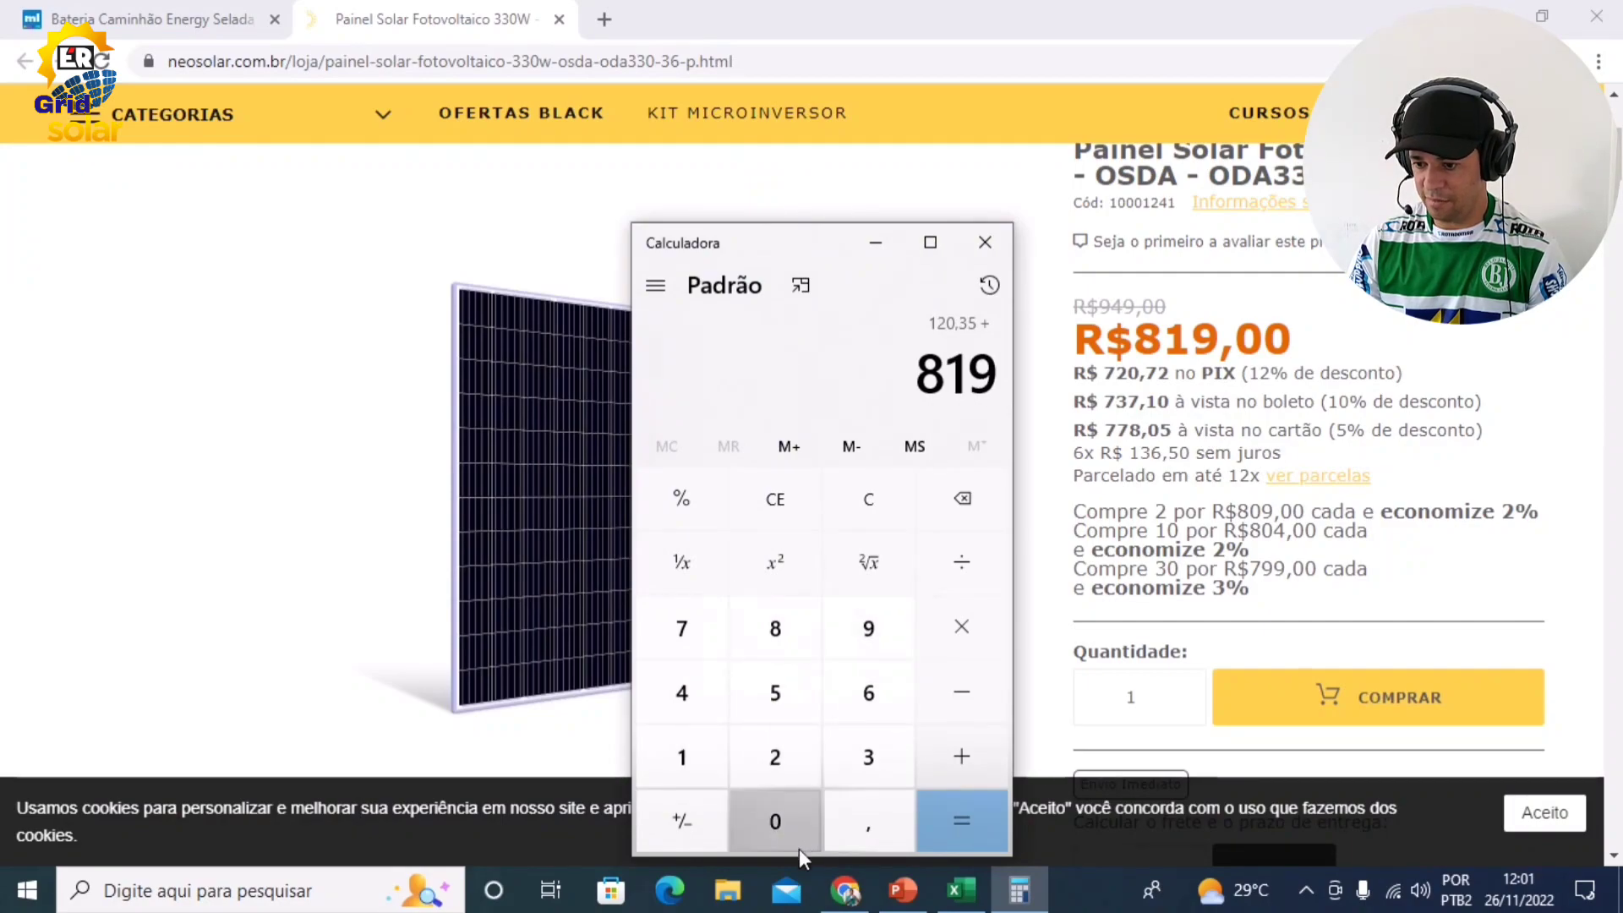
{"action": "left_click", "coordinate": [859, 816]}
{"action": "left_click", "coordinate": [791, 819]}
{"action": "left_click", "coordinate": [791, 820]}
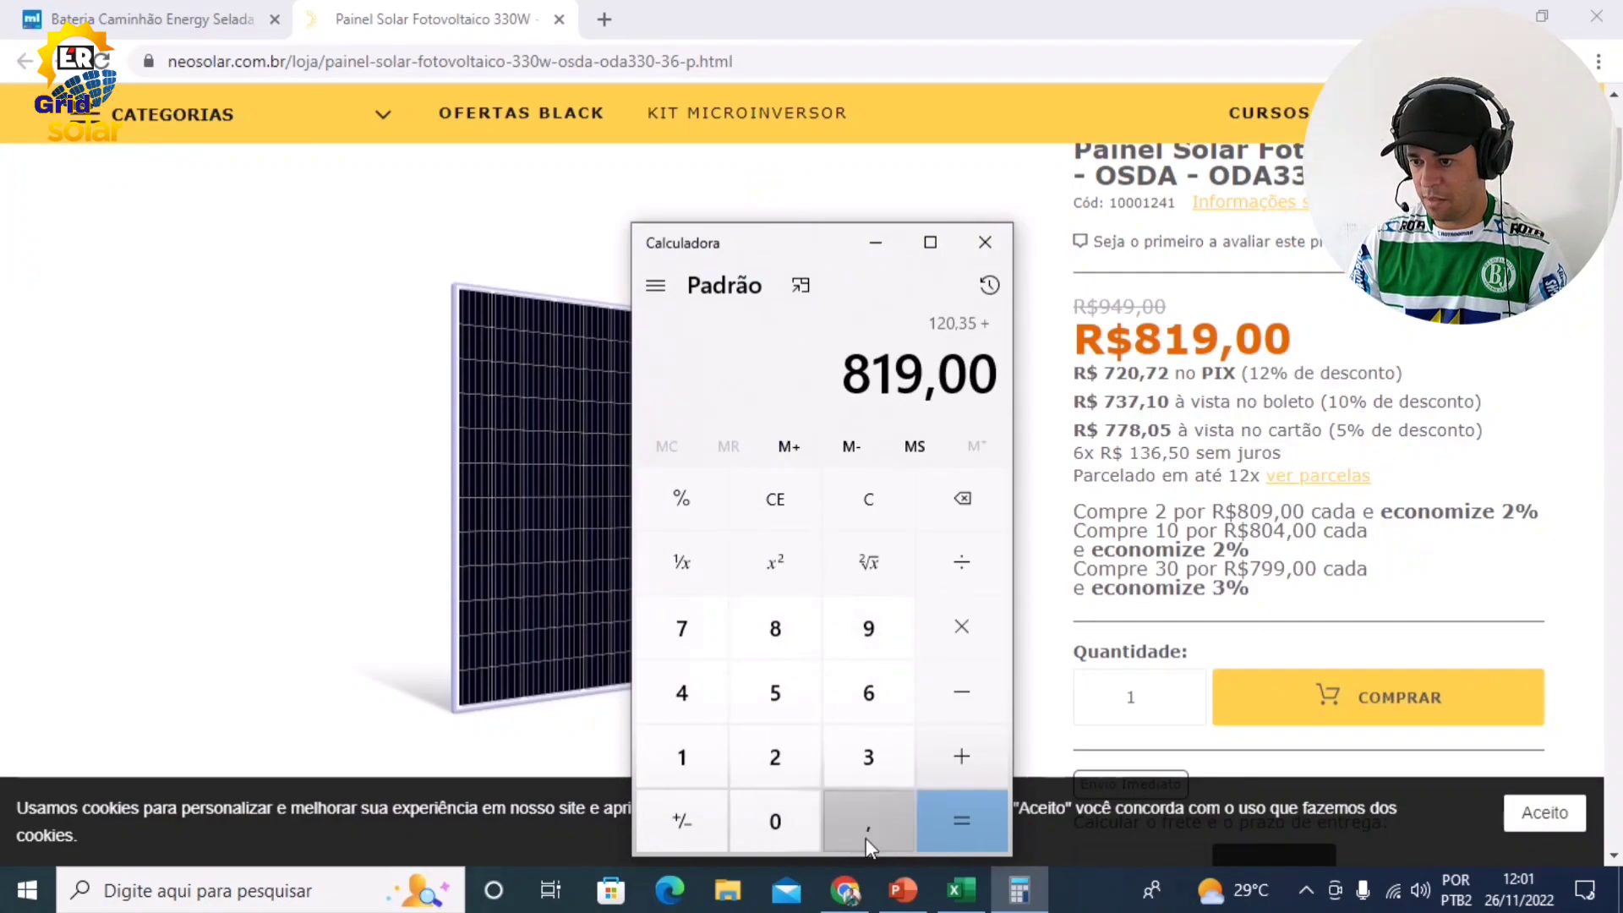
{"action": "left_click", "coordinate": [962, 824]}
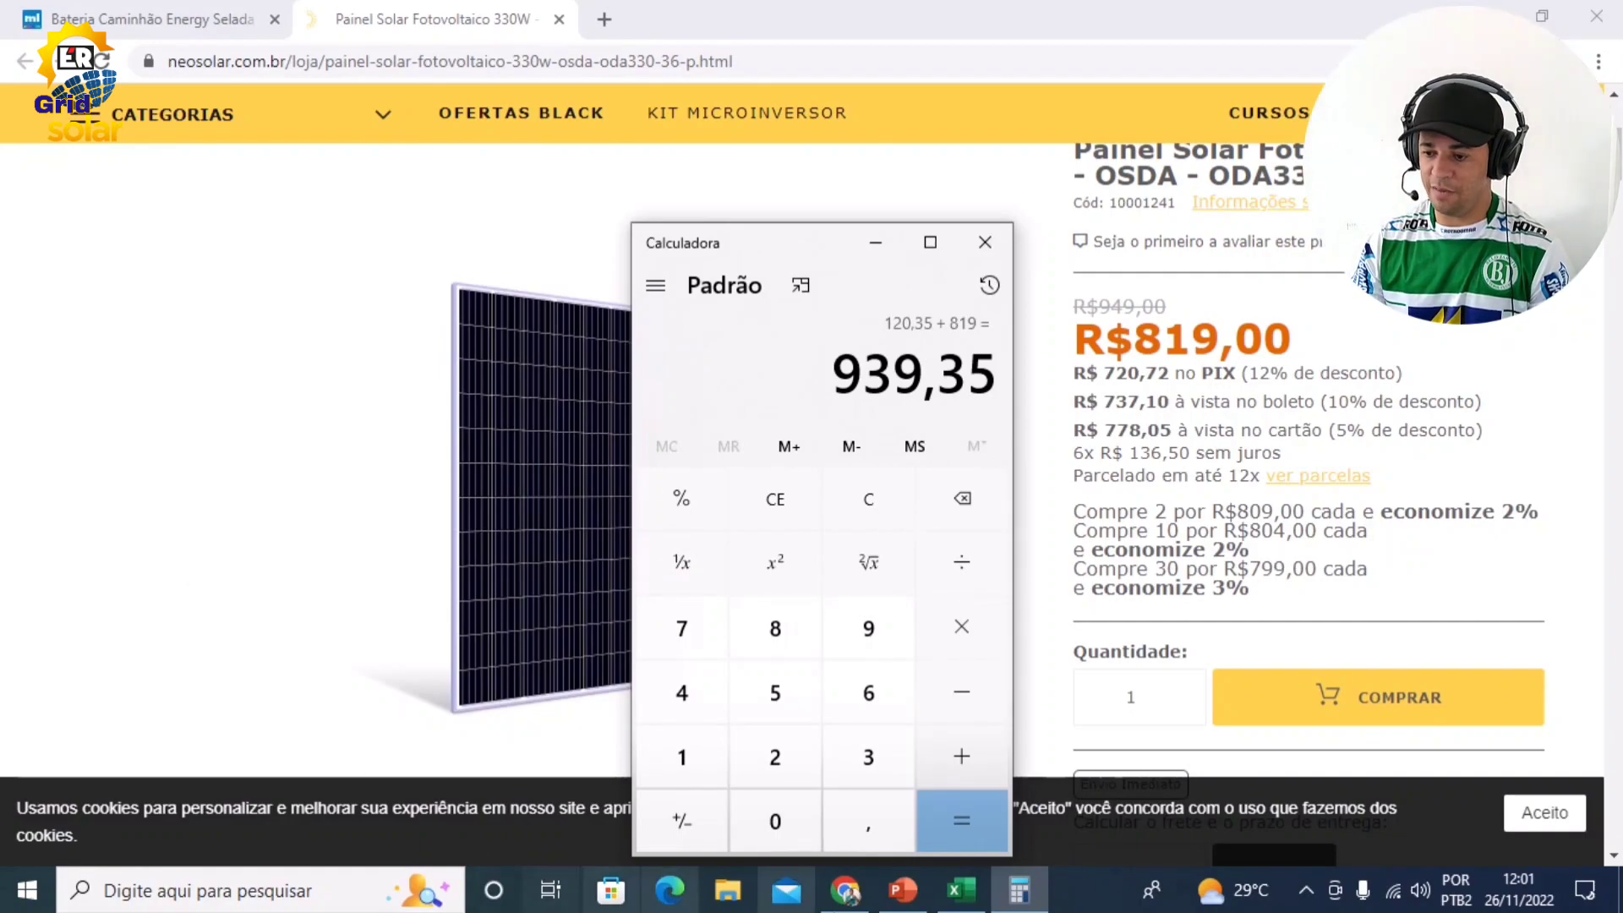
Switch to the Excel budget and enter 939,35 as the value of the Painel Solar Fotovoltaico 330W in cell C3
{"action": "left_click", "coordinate": [964, 892]}
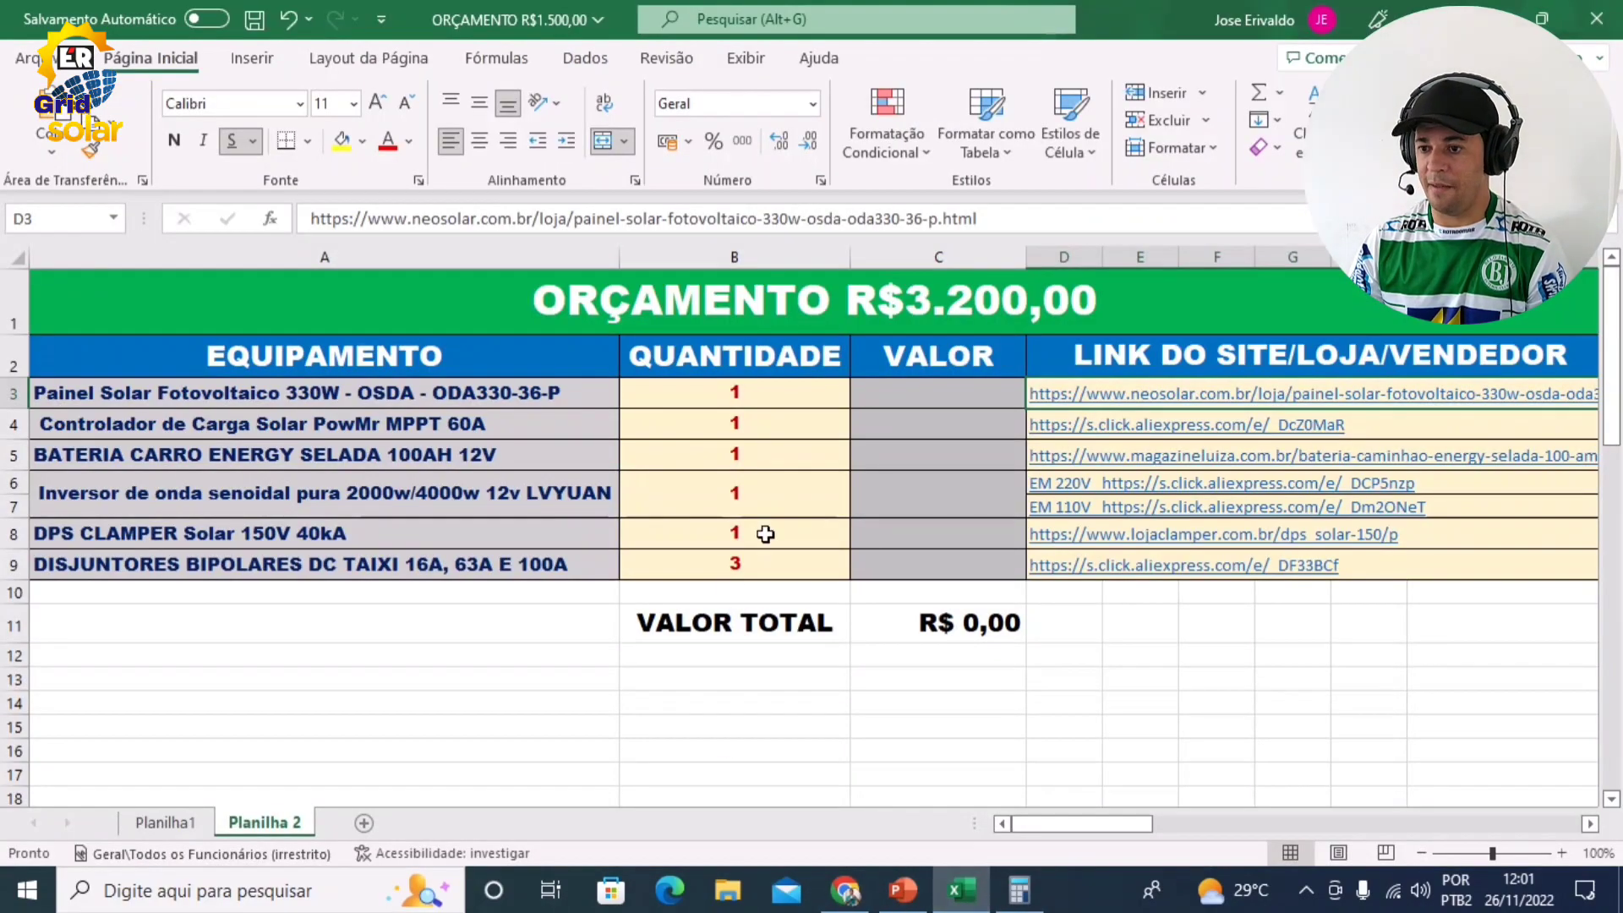
{"action": "left_click", "coordinate": [905, 395]}
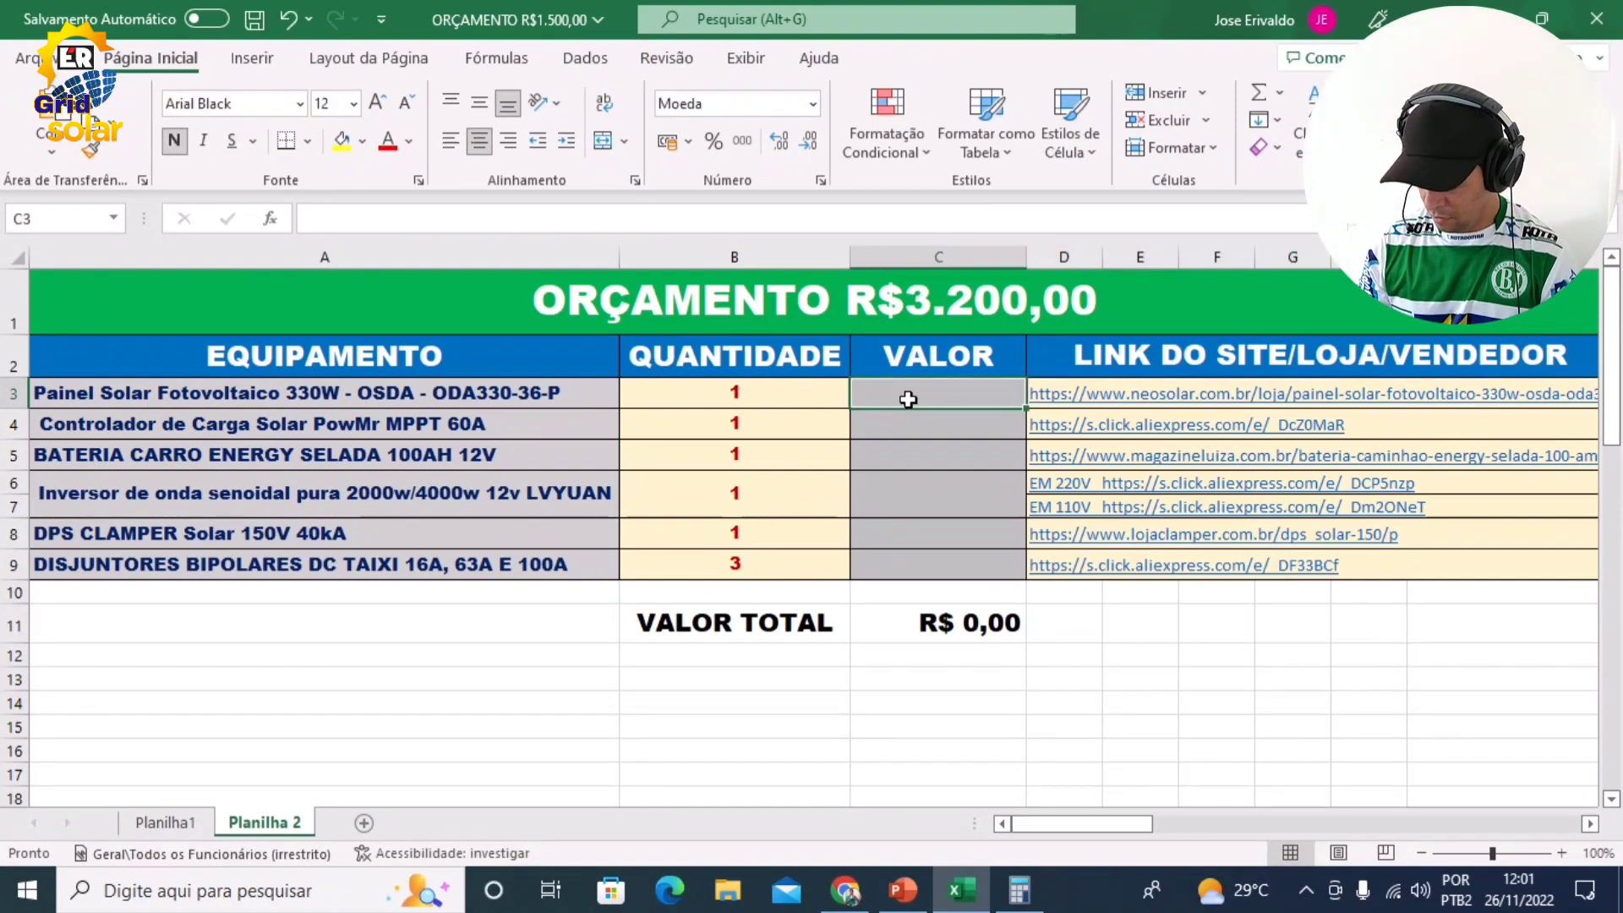
{"action": "type", "text": "939"}
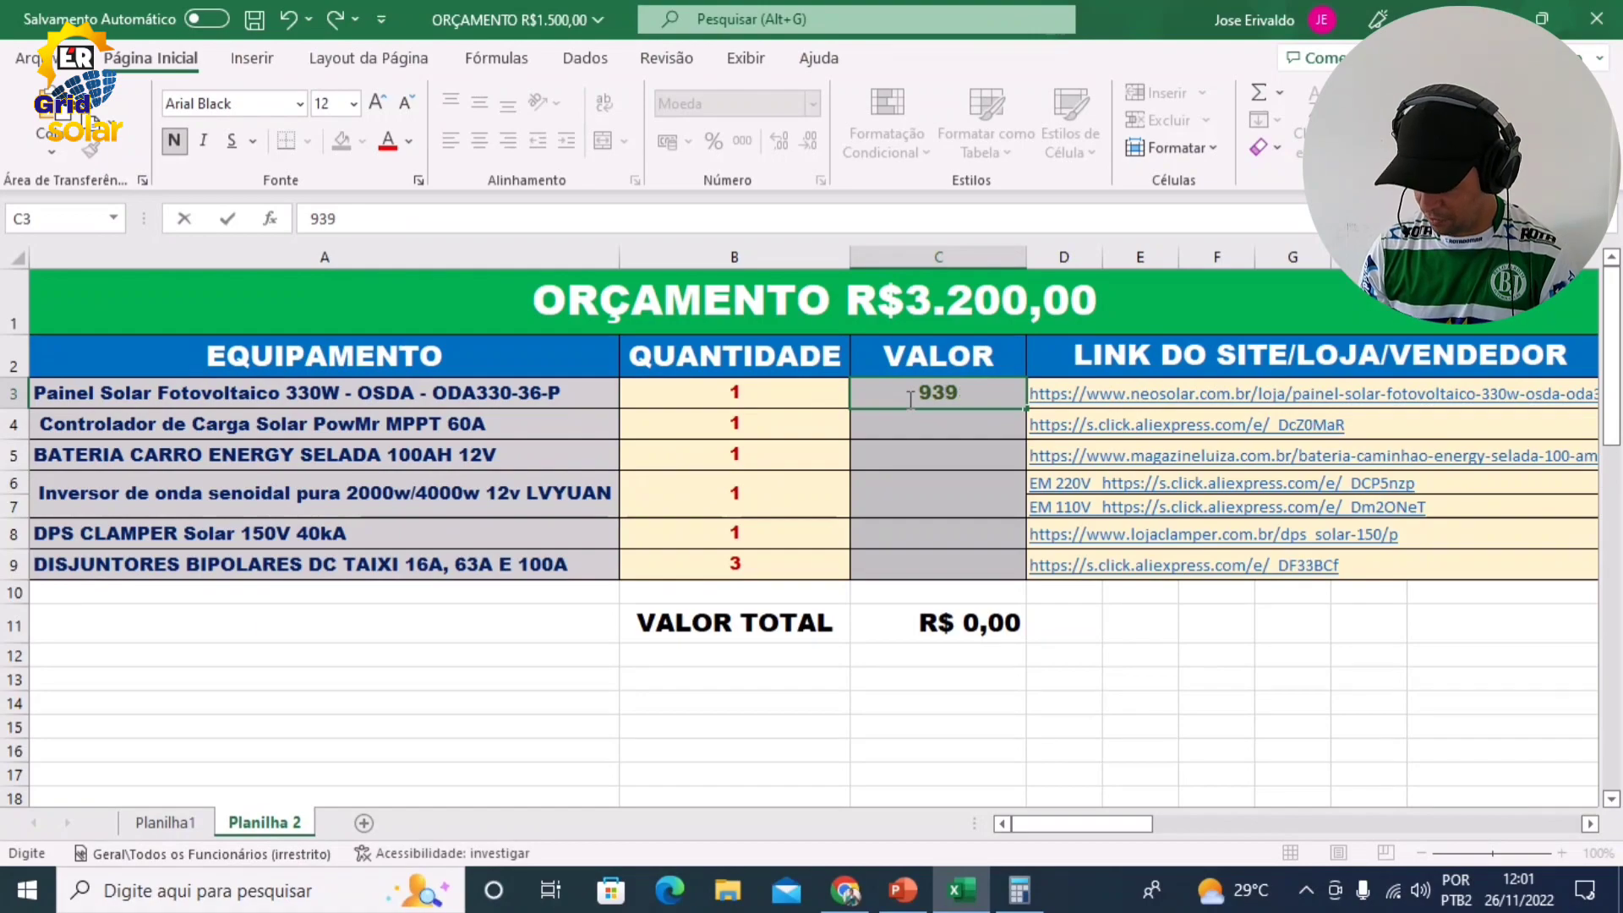
{"action": "type", "text": ",3"}
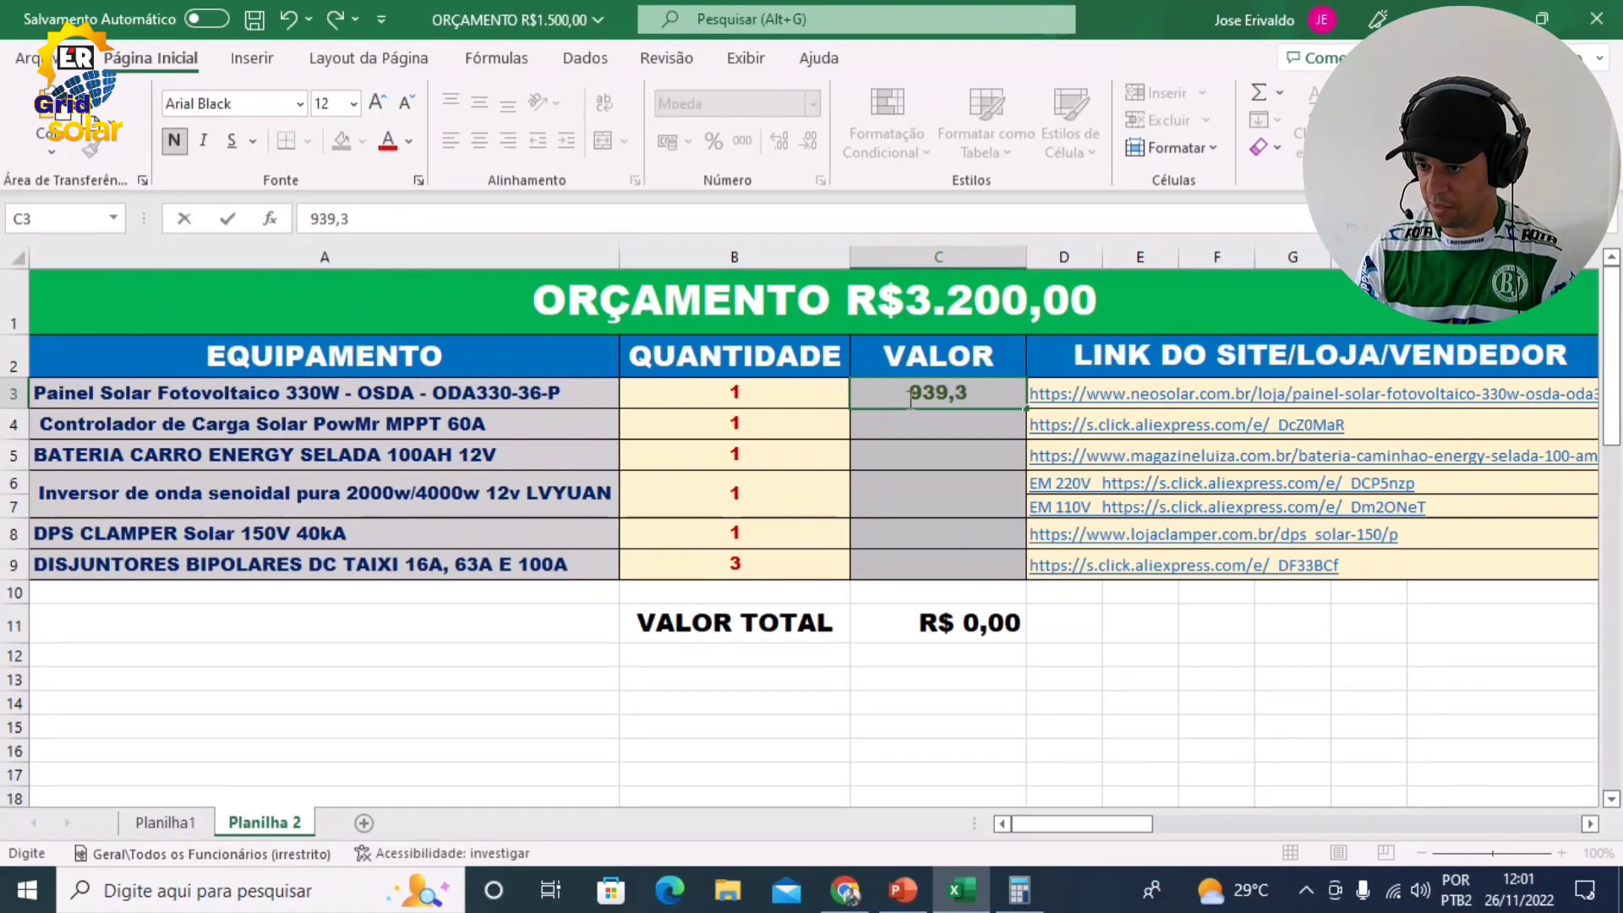
{"action": "type", "text": "5"}
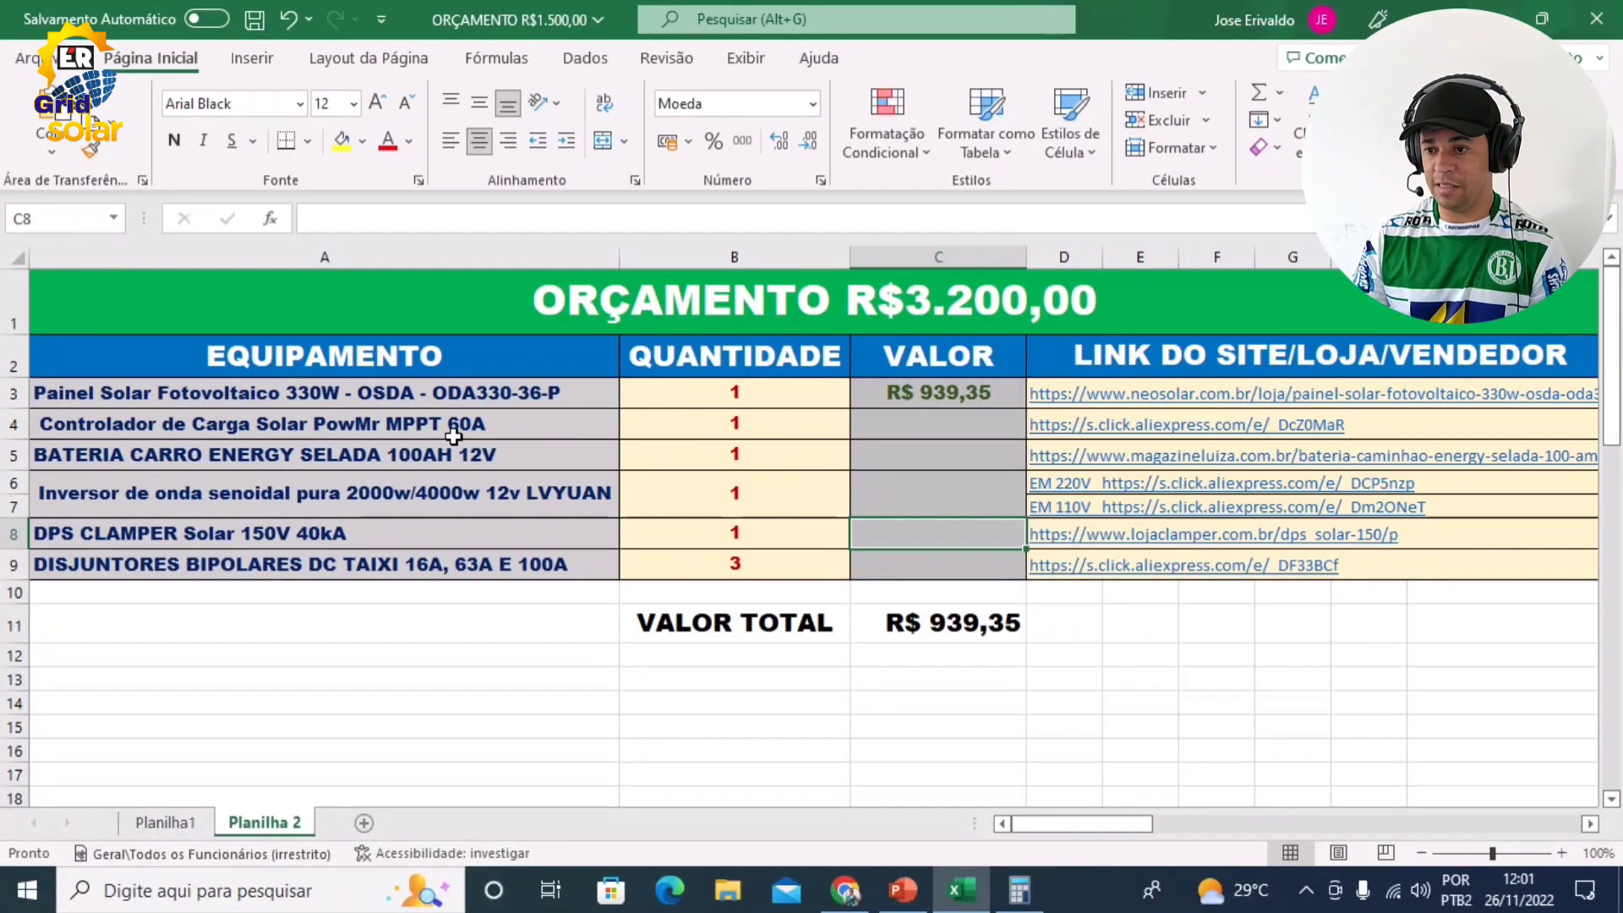
Open the store link of the PowMr MPPT charge controller, select the 60A version and check its price and shipping
{"action": "left_click", "coordinate": [1094, 438]}
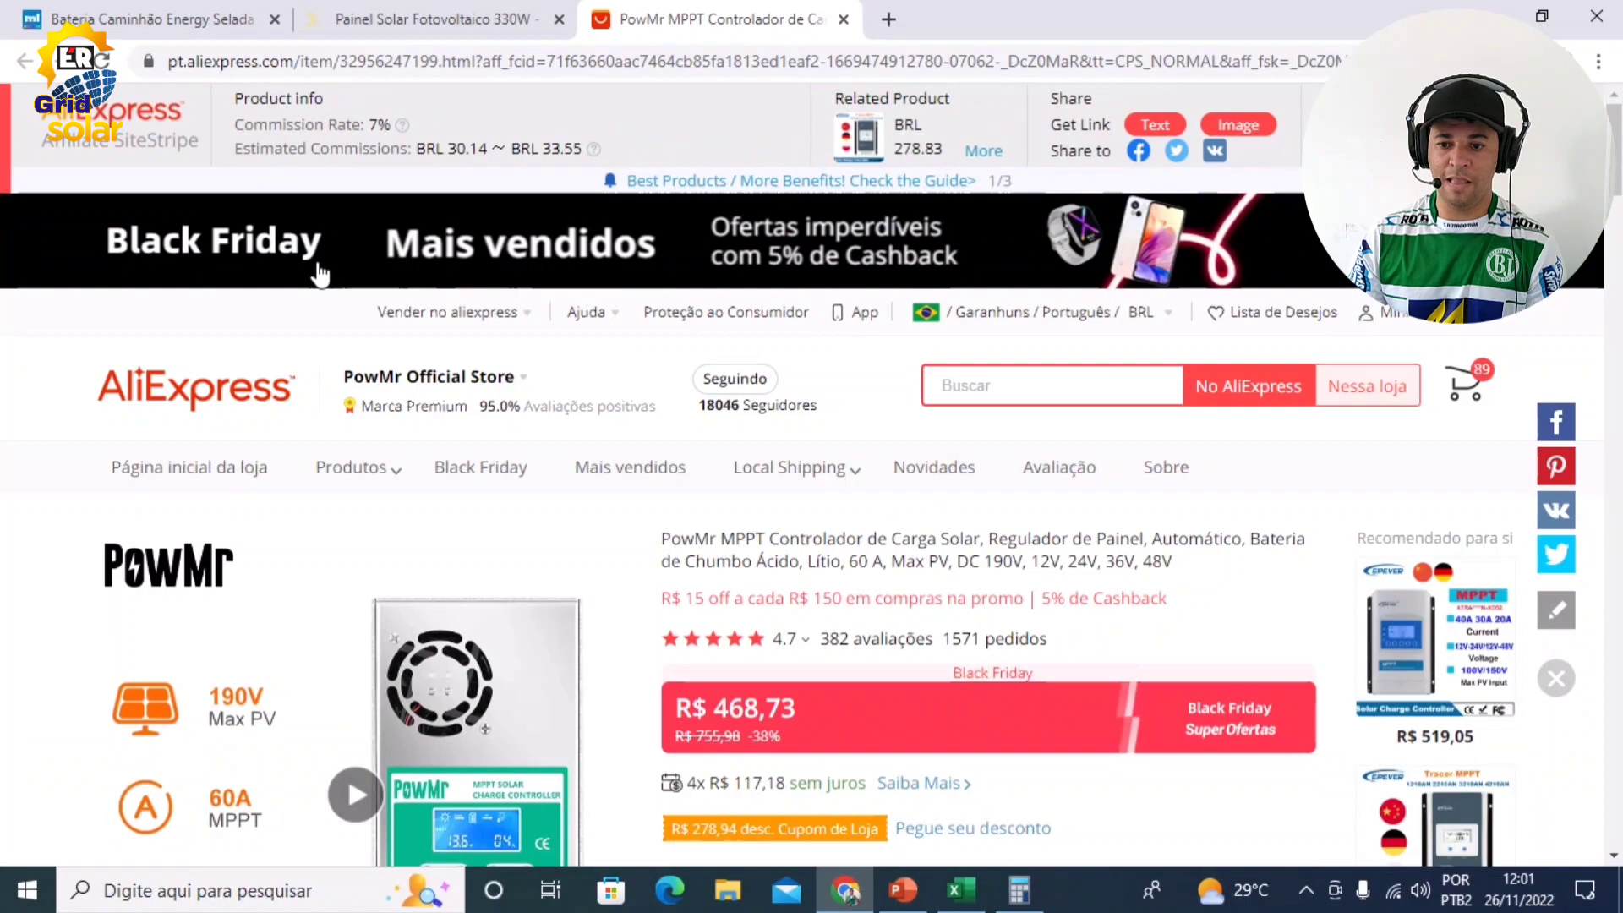
{"action": "mouse_move", "coordinate": [382, 467]}
{"action": "scroll", "coordinate": [482, 532], "scroll_direction": "down", "scroll_amount": 2}
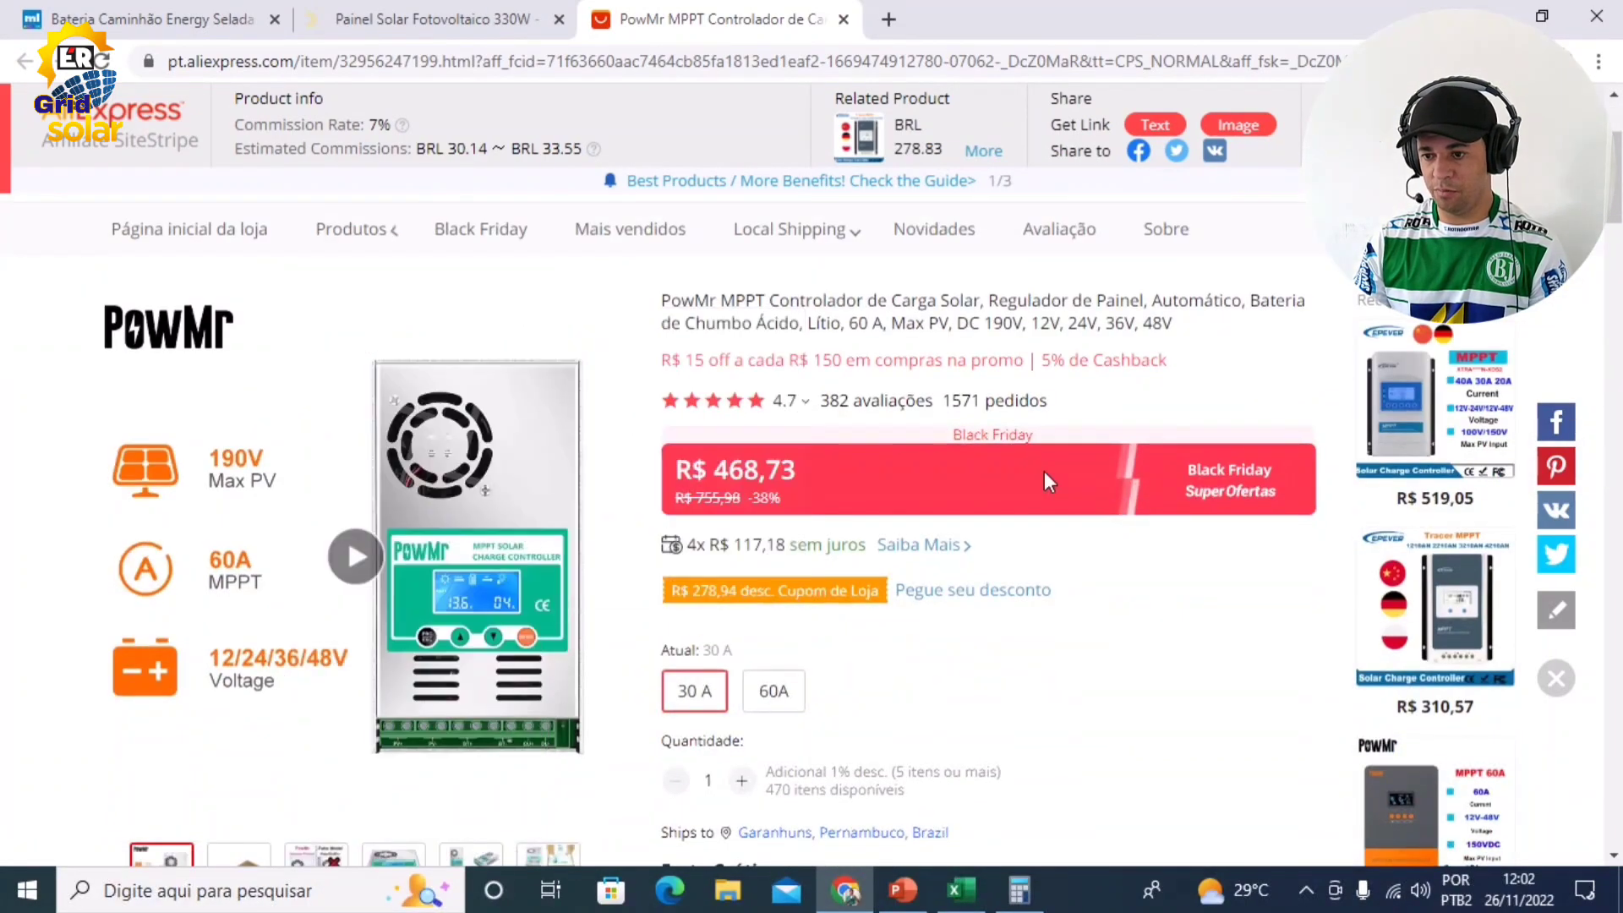
{"action": "left_click", "coordinate": [771, 693]}
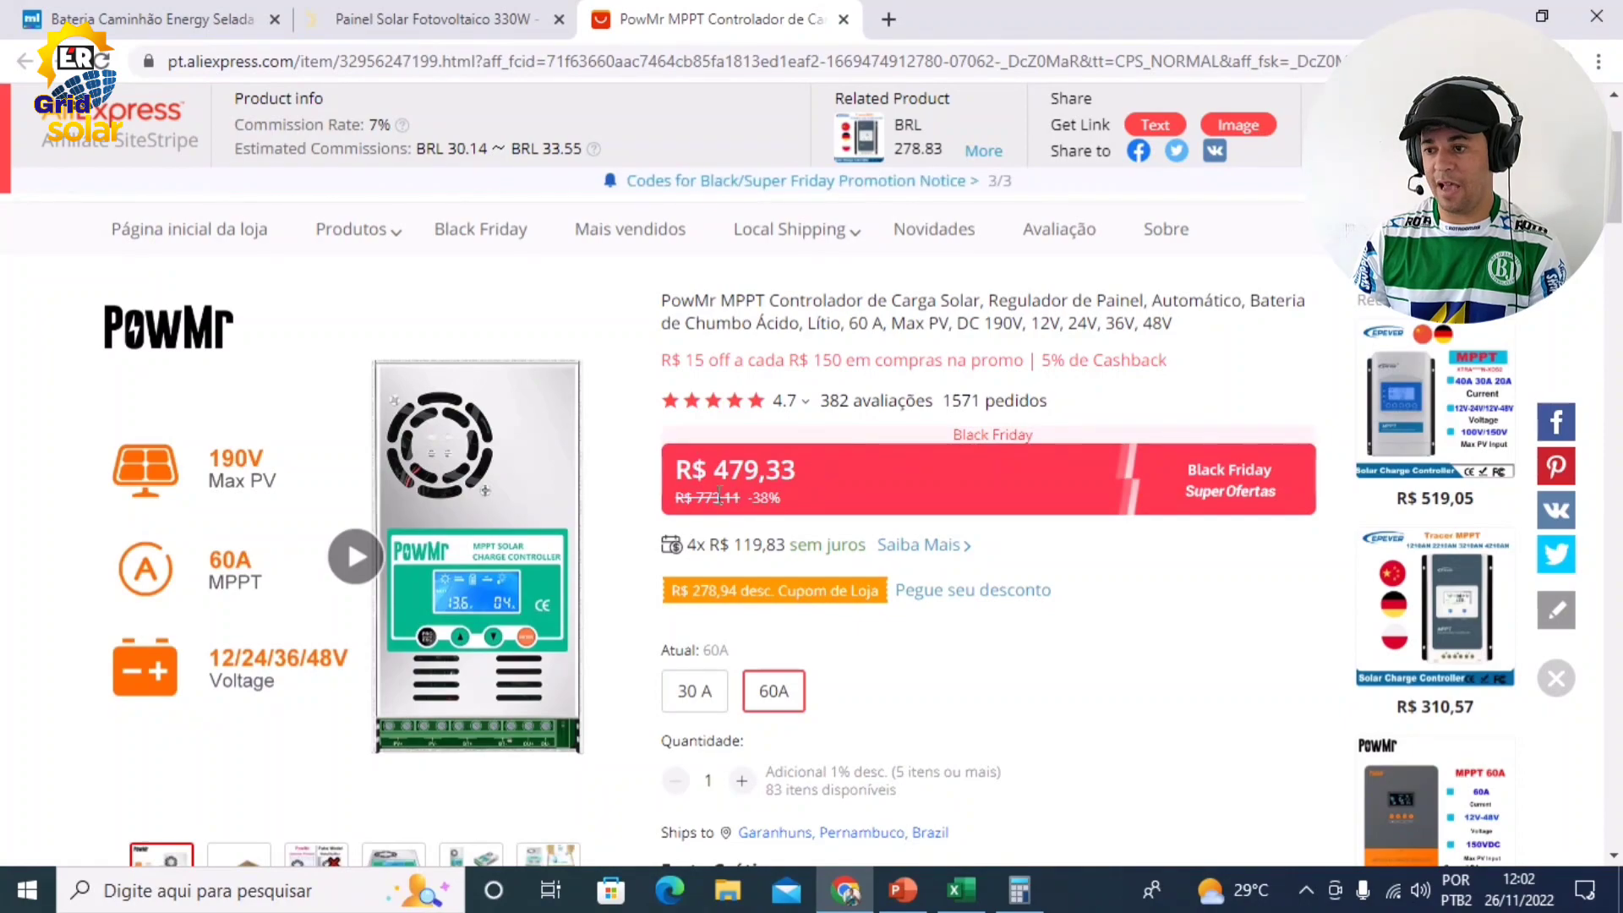
{"action": "scroll", "coordinate": [824, 504], "scroll_direction": "down", "scroll_amount": 3}
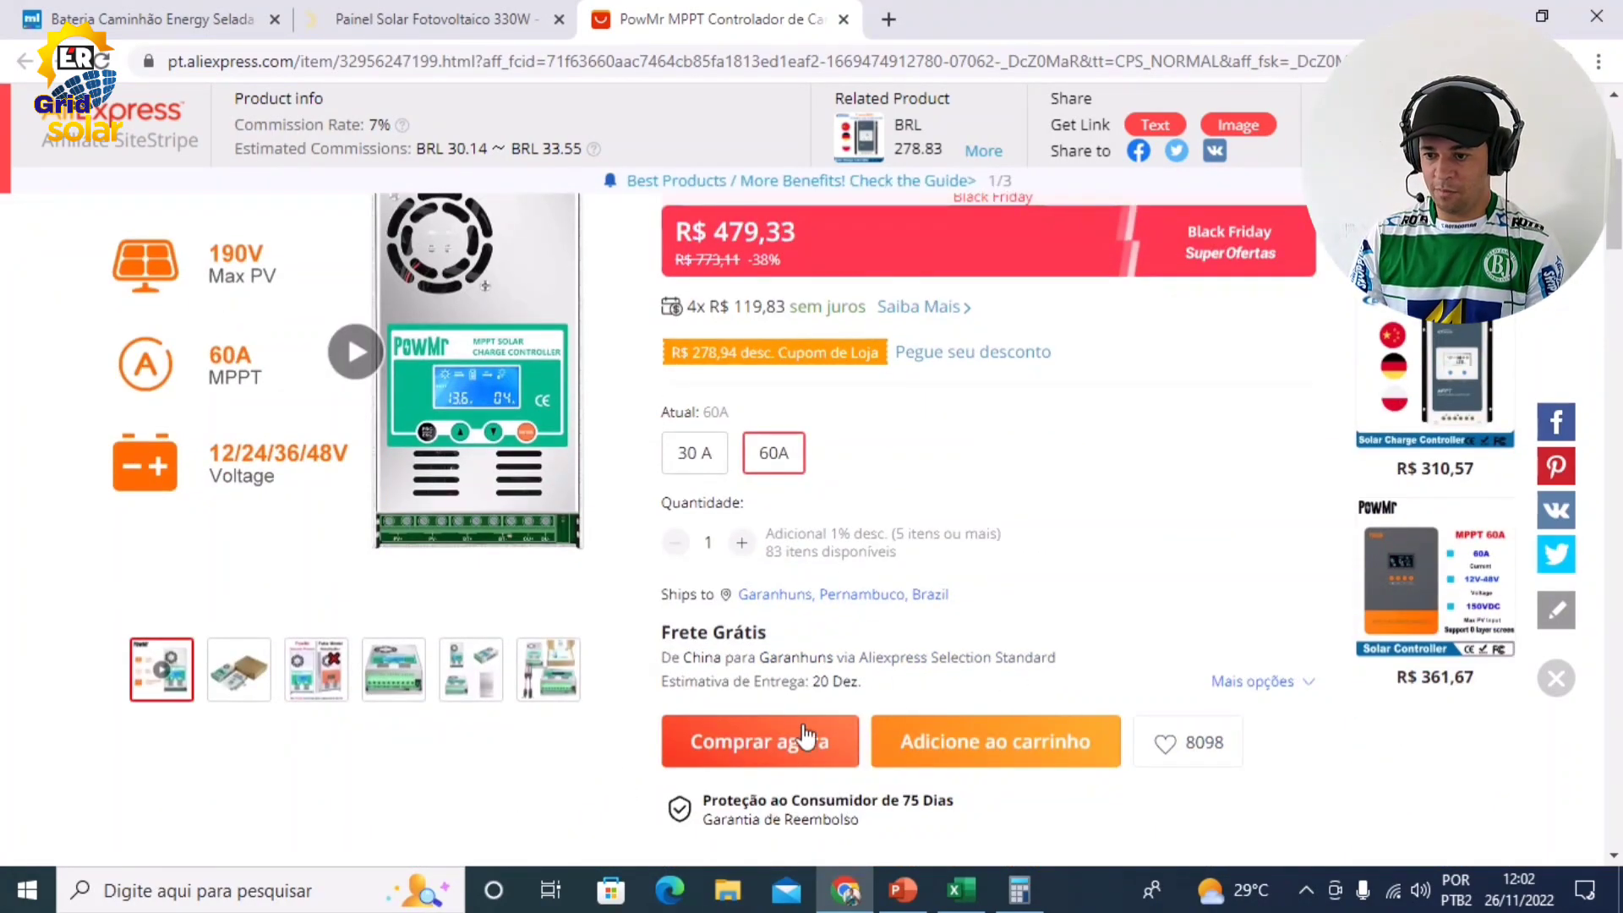
{"action": "scroll", "coordinate": [786, 747], "scroll_direction": "up", "scroll_amount": 3}
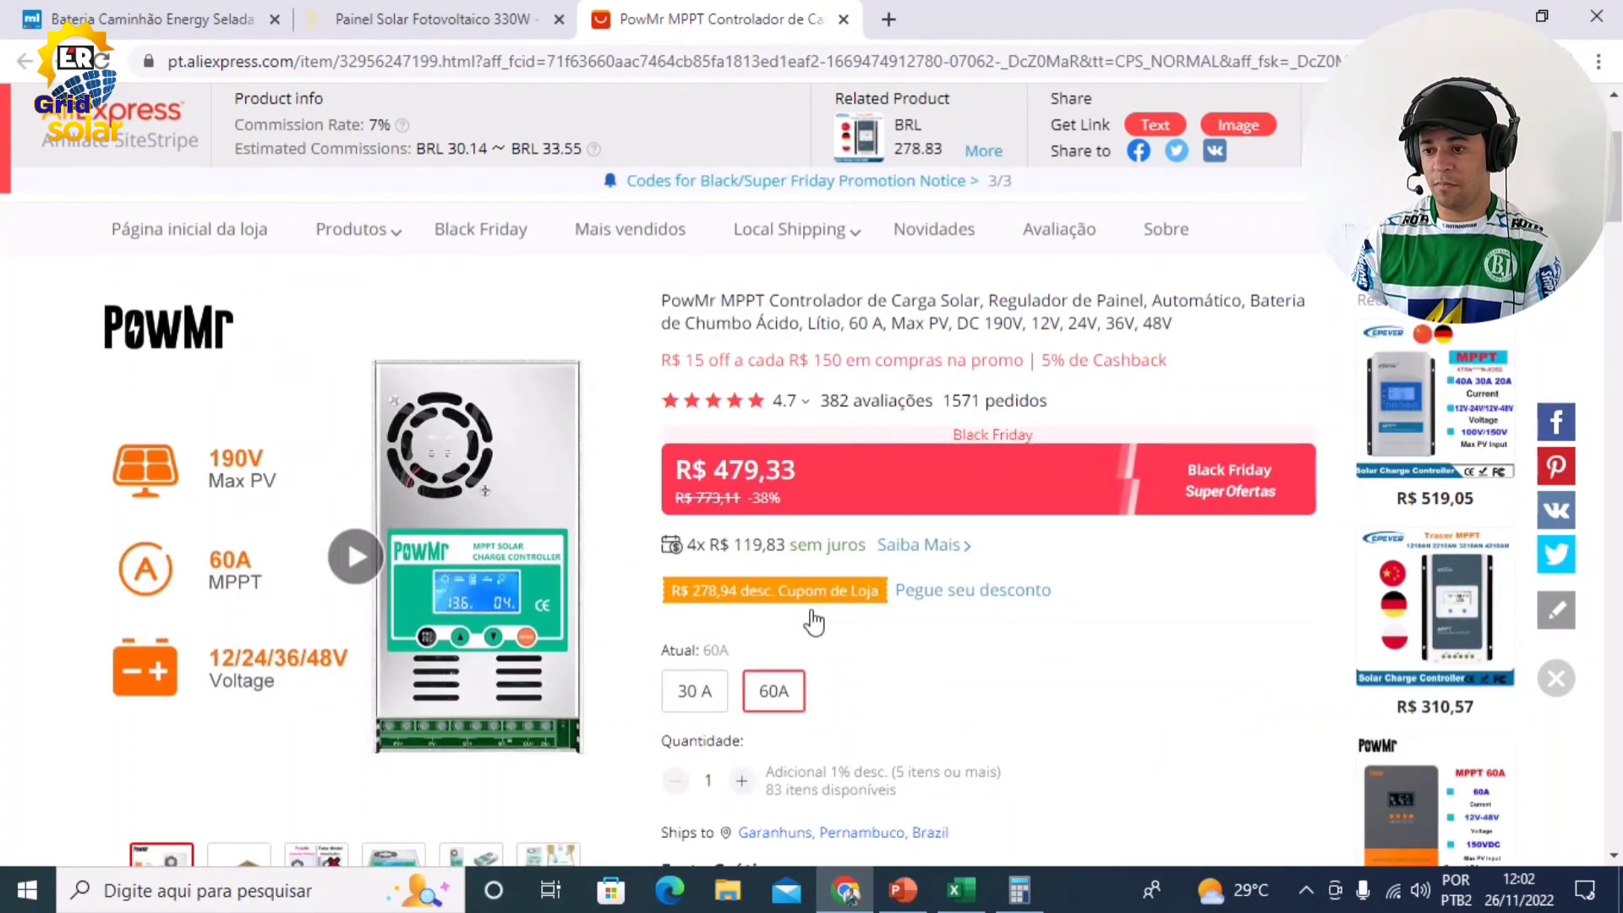
Collect the R$ 278,94 seller coupon for the charge controller and close the list of discounts
{"action": "left_click", "coordinate": [934, 597]}
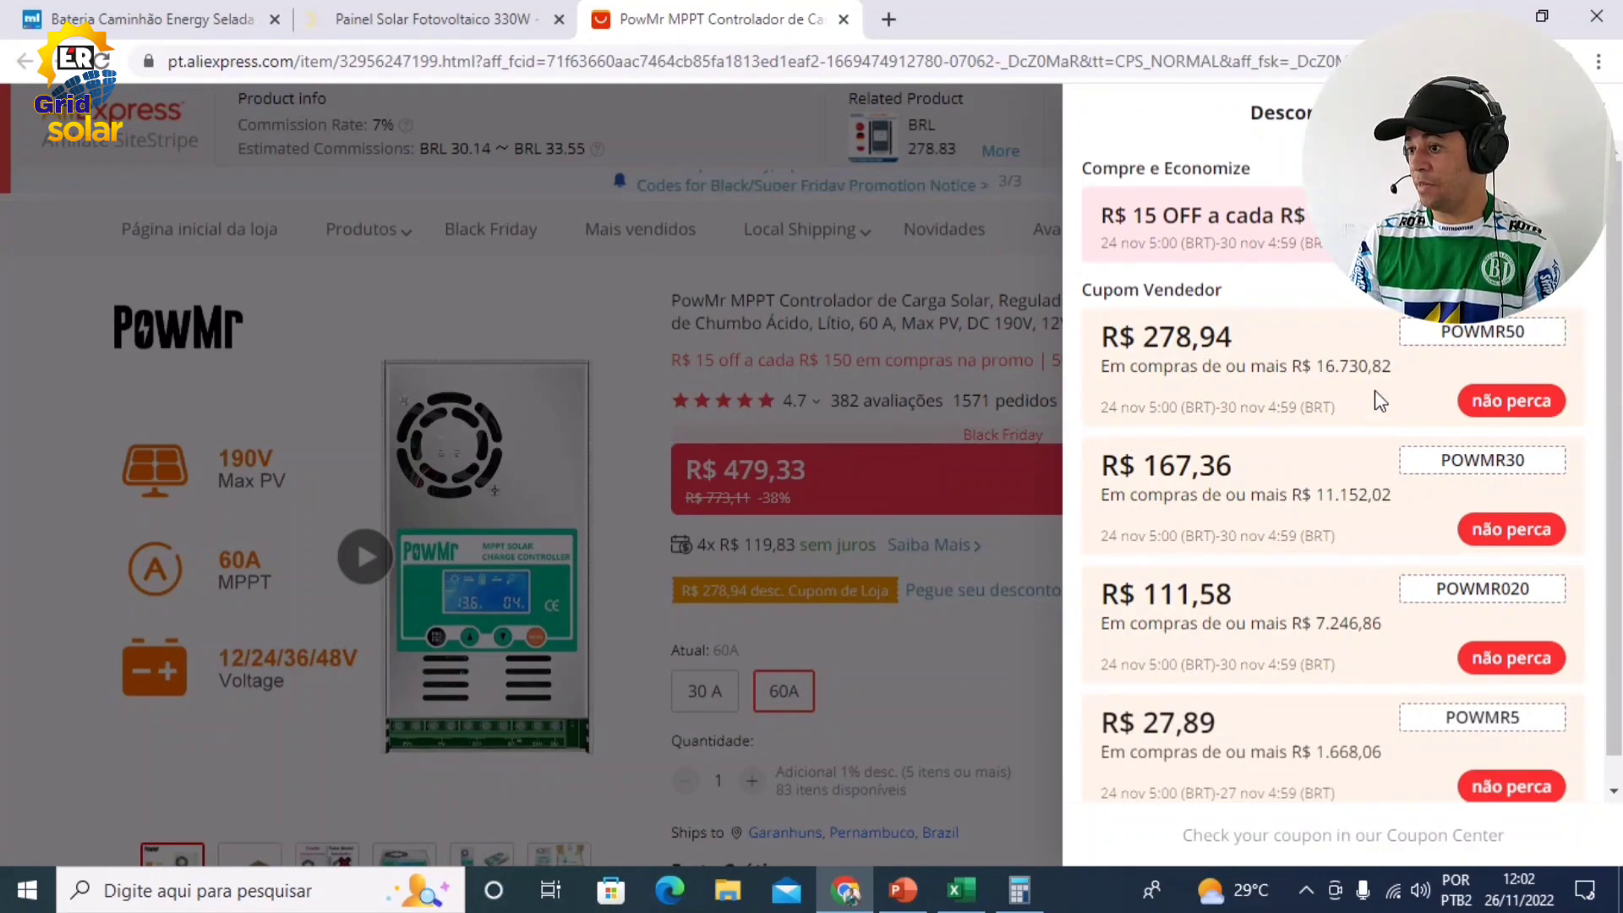
{"action": "double_click", "coordinate": [1446, 335]}
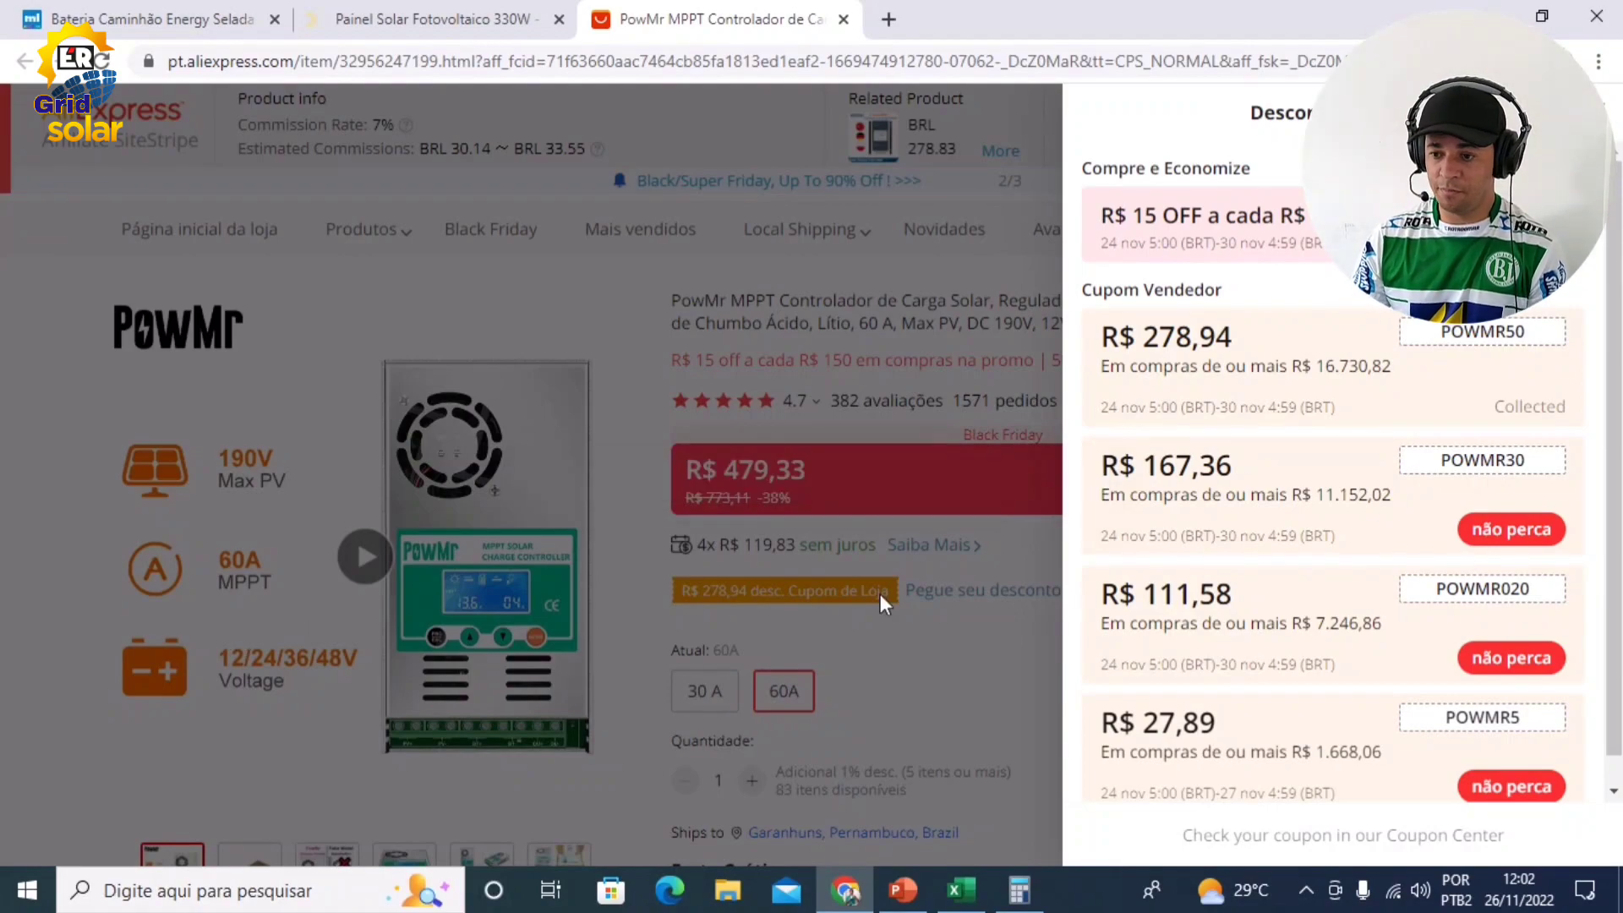
{"action": "left_click", "coordinate": [949, 703]}
{"action": "scroll", "coordinate": [972, 726], "scroll_direction": "down", "scroll_amount": 3}
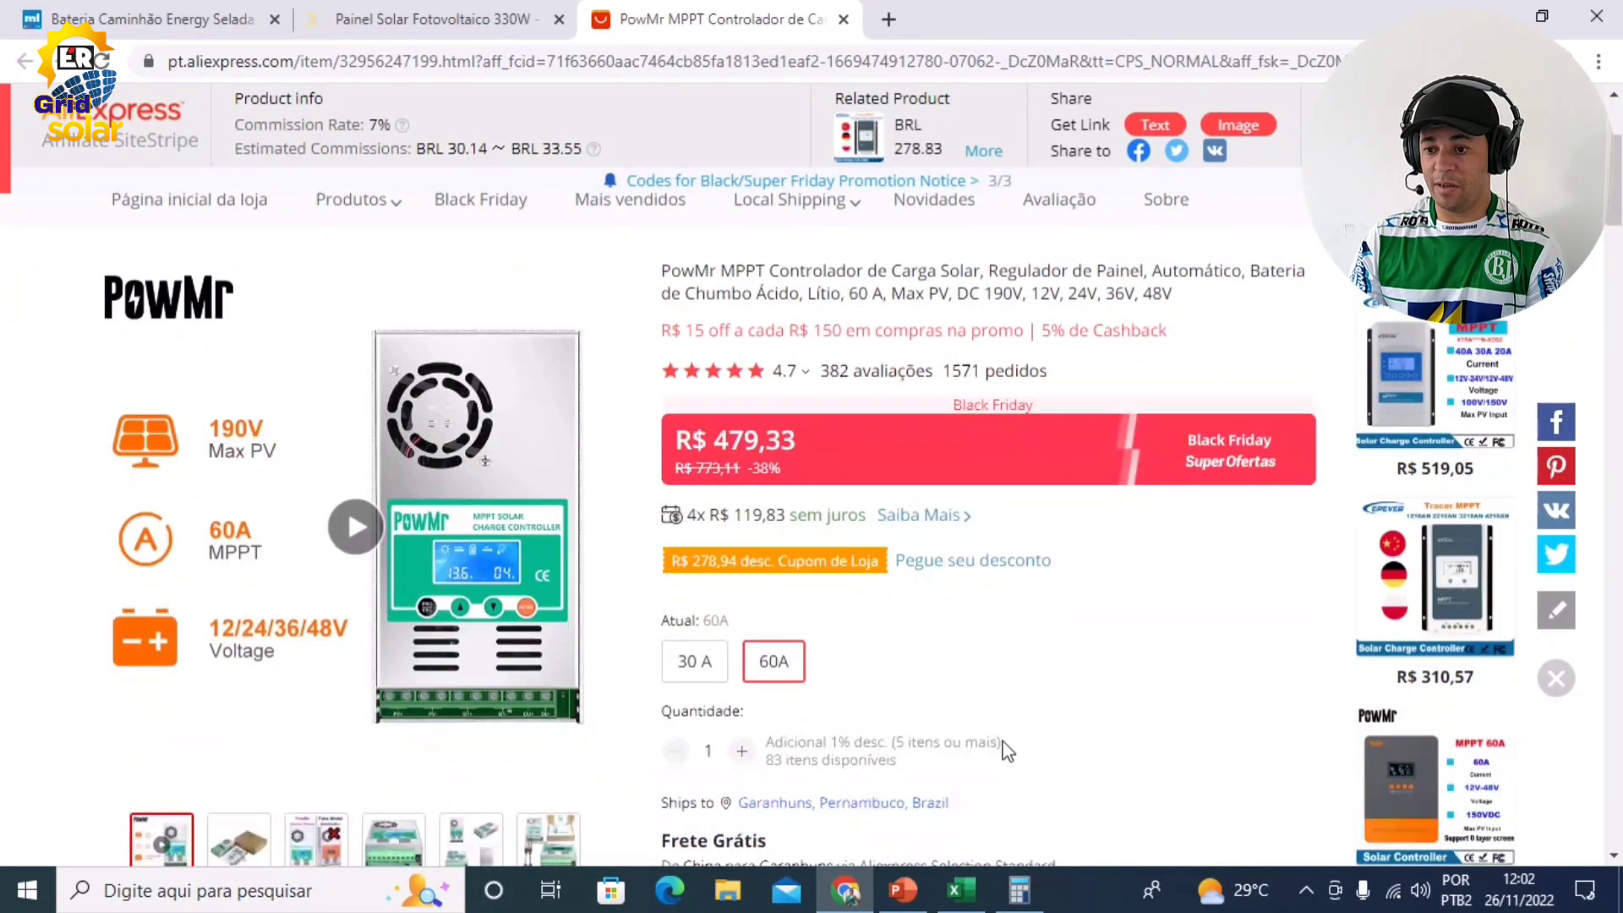
Open the order summary of the 60A charge controller and enter its 434,31 total in cell C4 of the Excel budget
{"action": "left_click", "coordinate": [761, 759]}
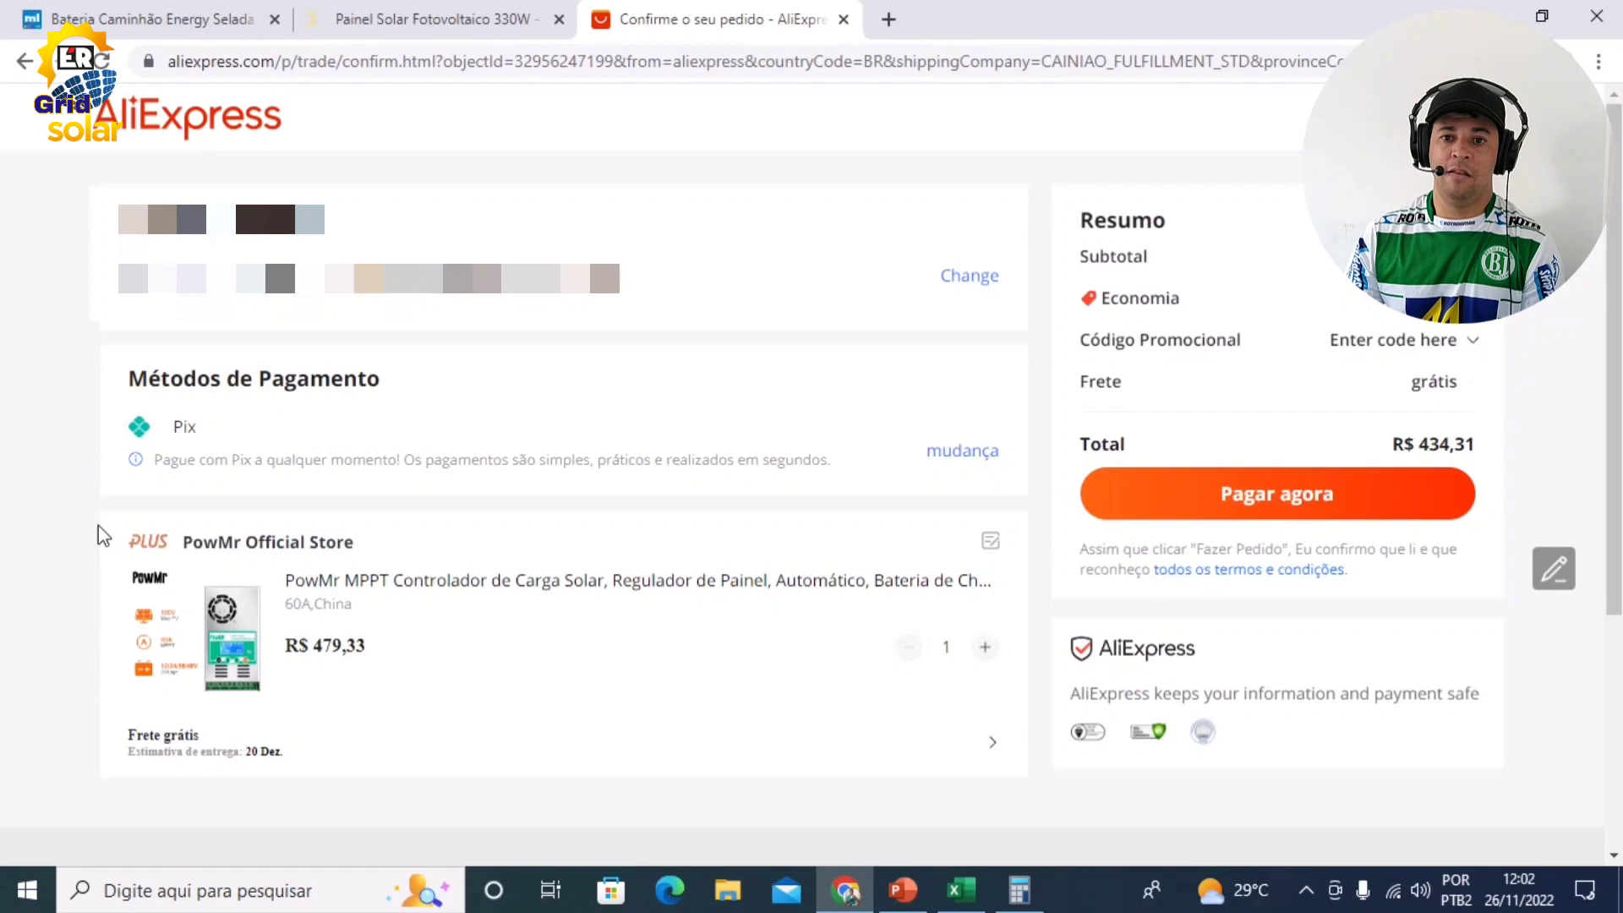
{"action": "left_click", "coordinate": [967, 902]}
{"action": "left_click", "coordinate": [935, 431]}
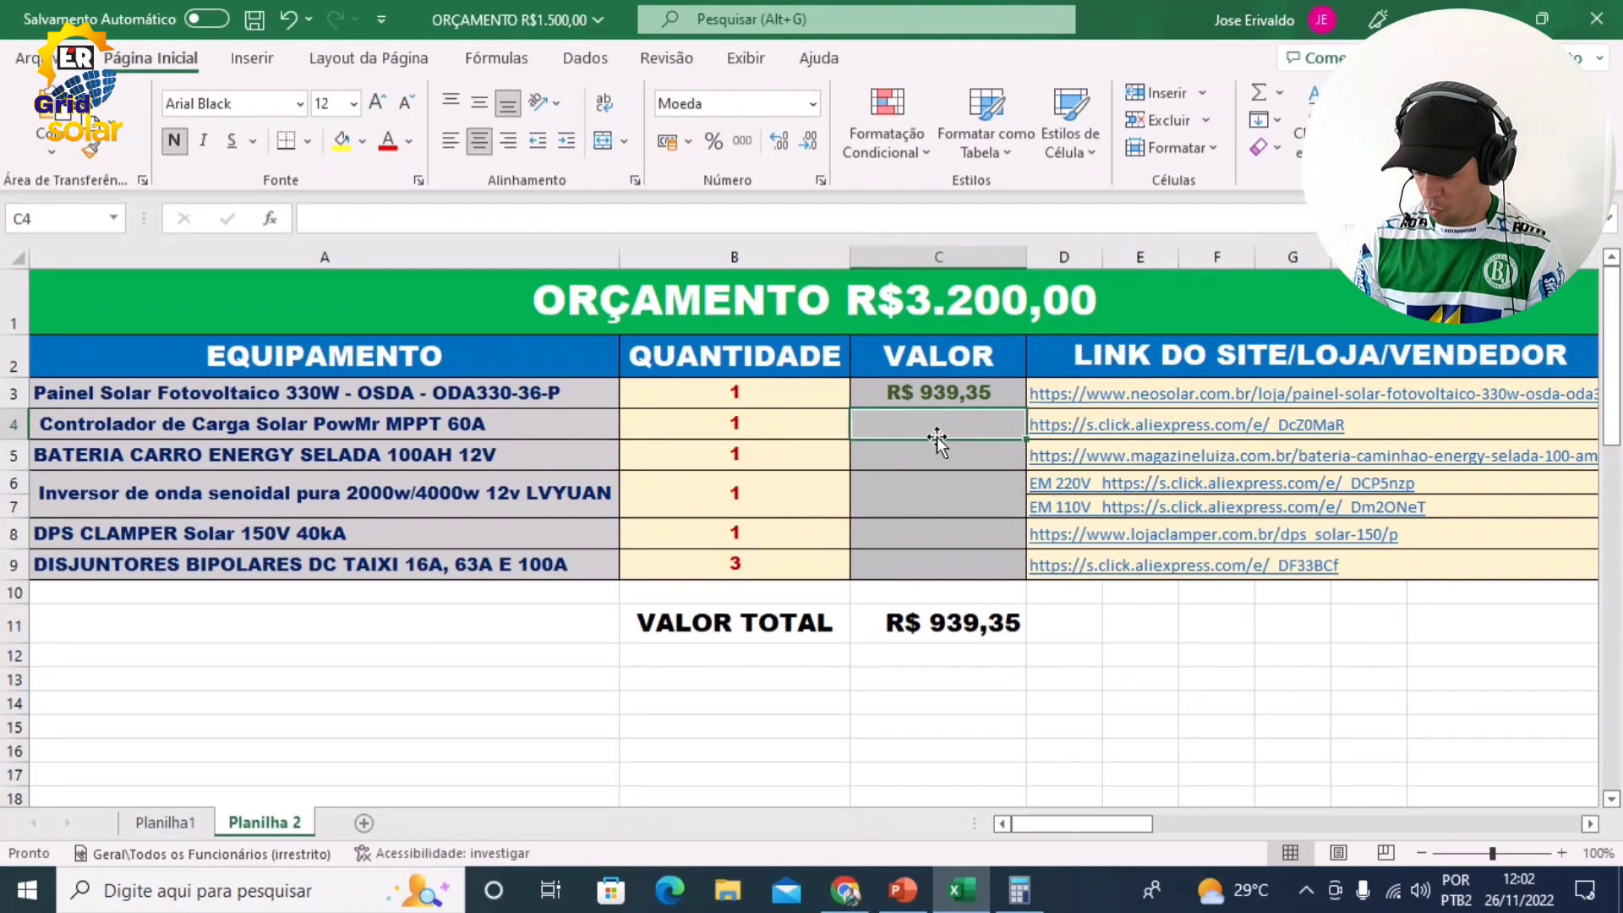
{"action": "type", "text": "434"}
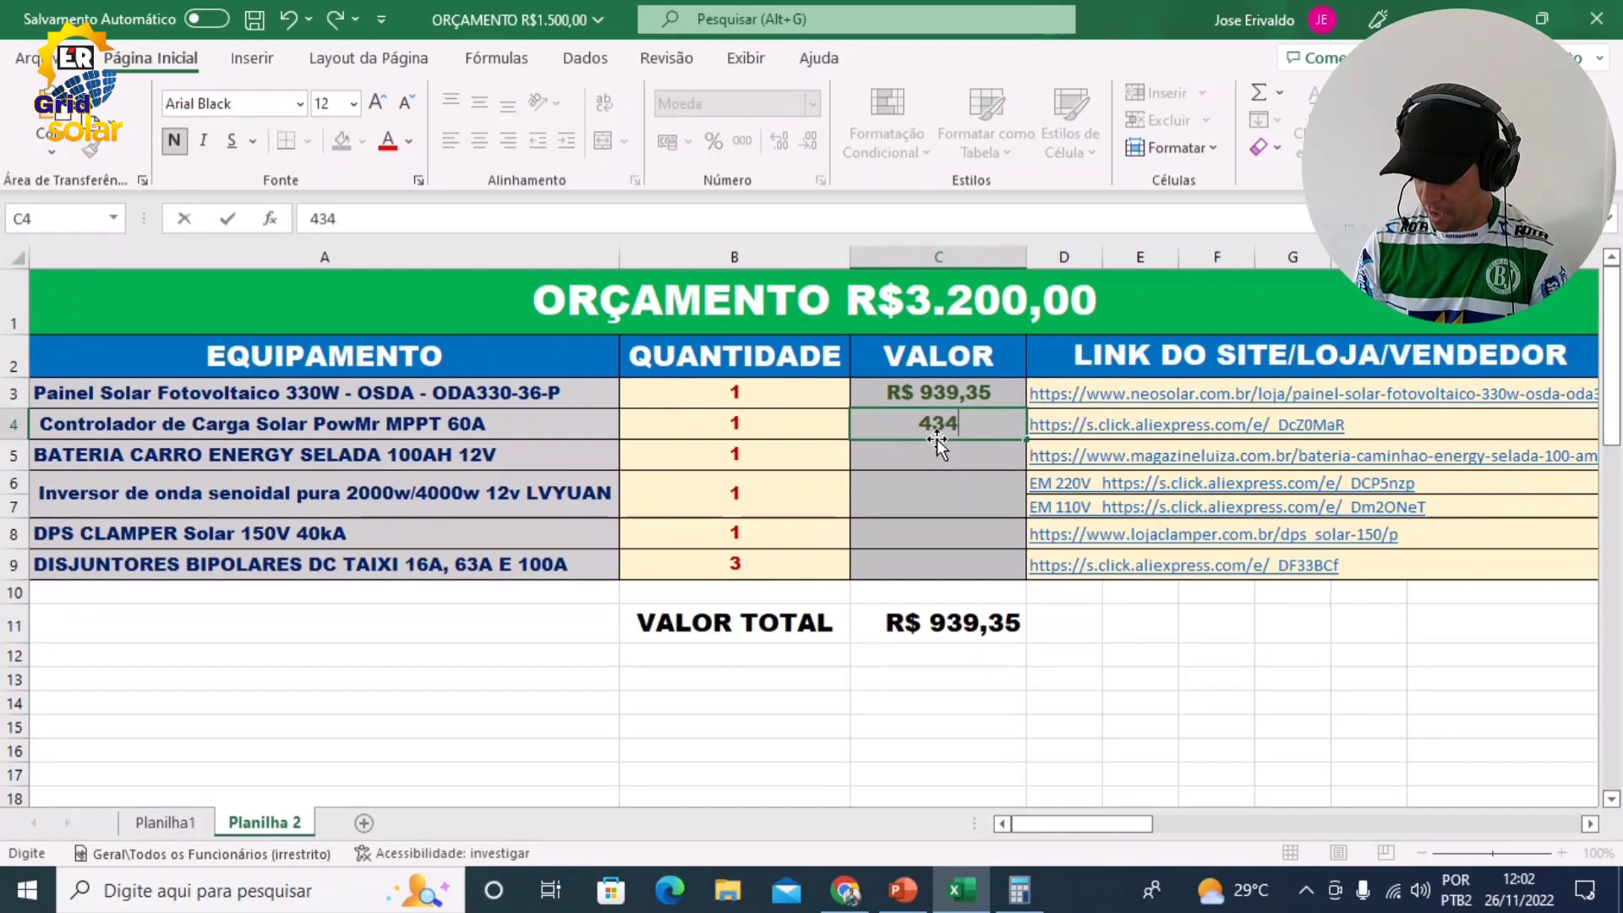
{"action": "type", "text": ",31"}
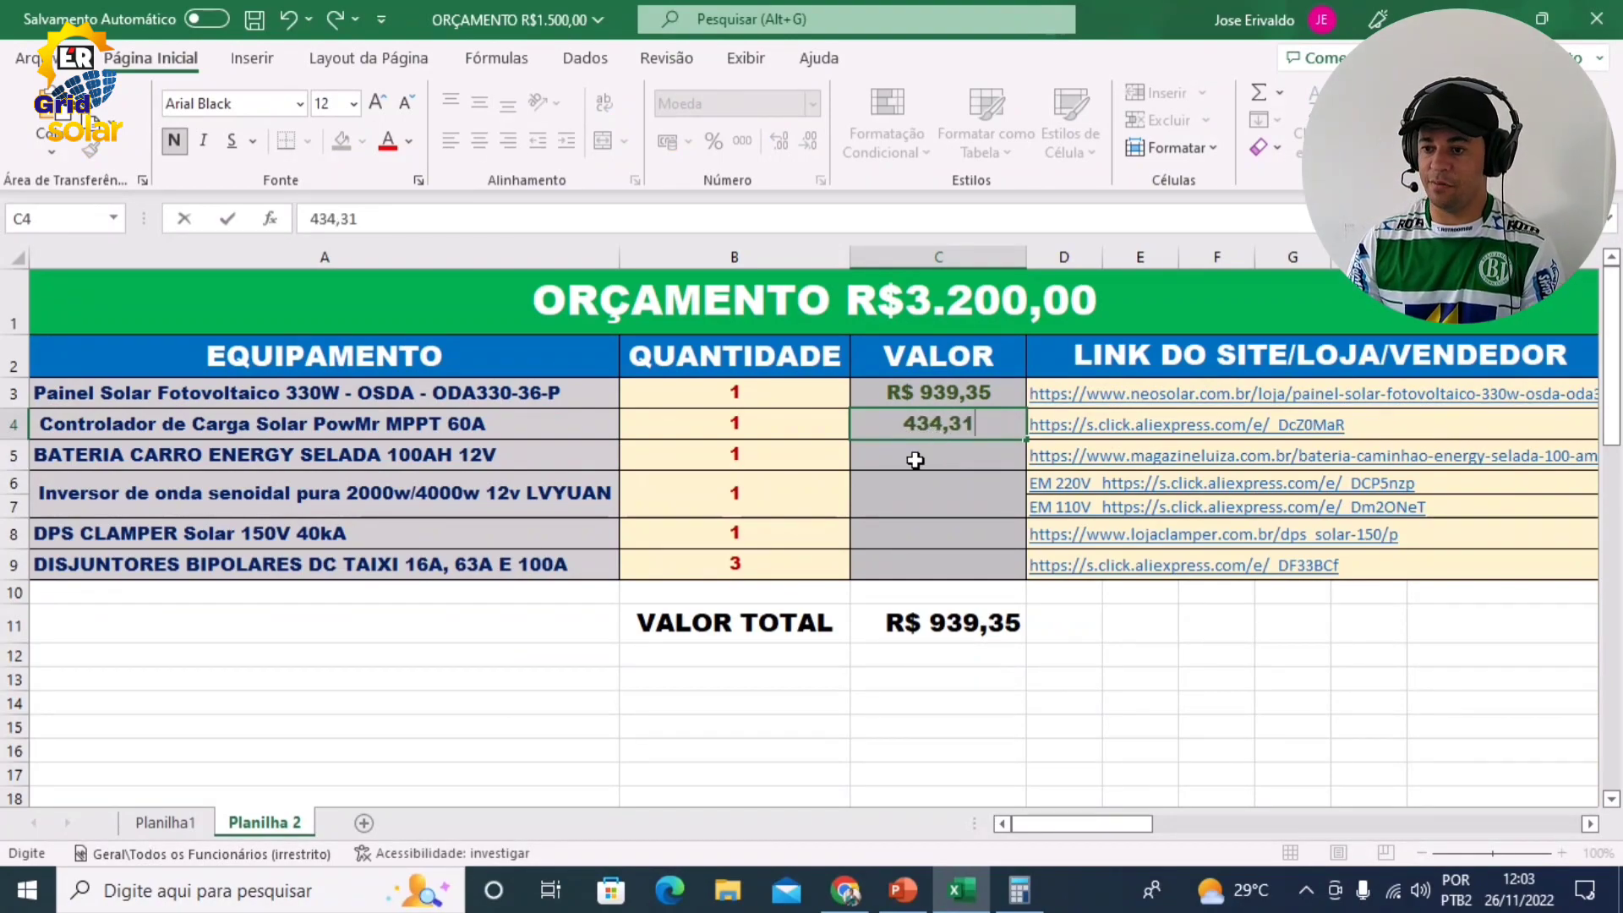
{"action": "left_click", "coordinate": [935, 507]}
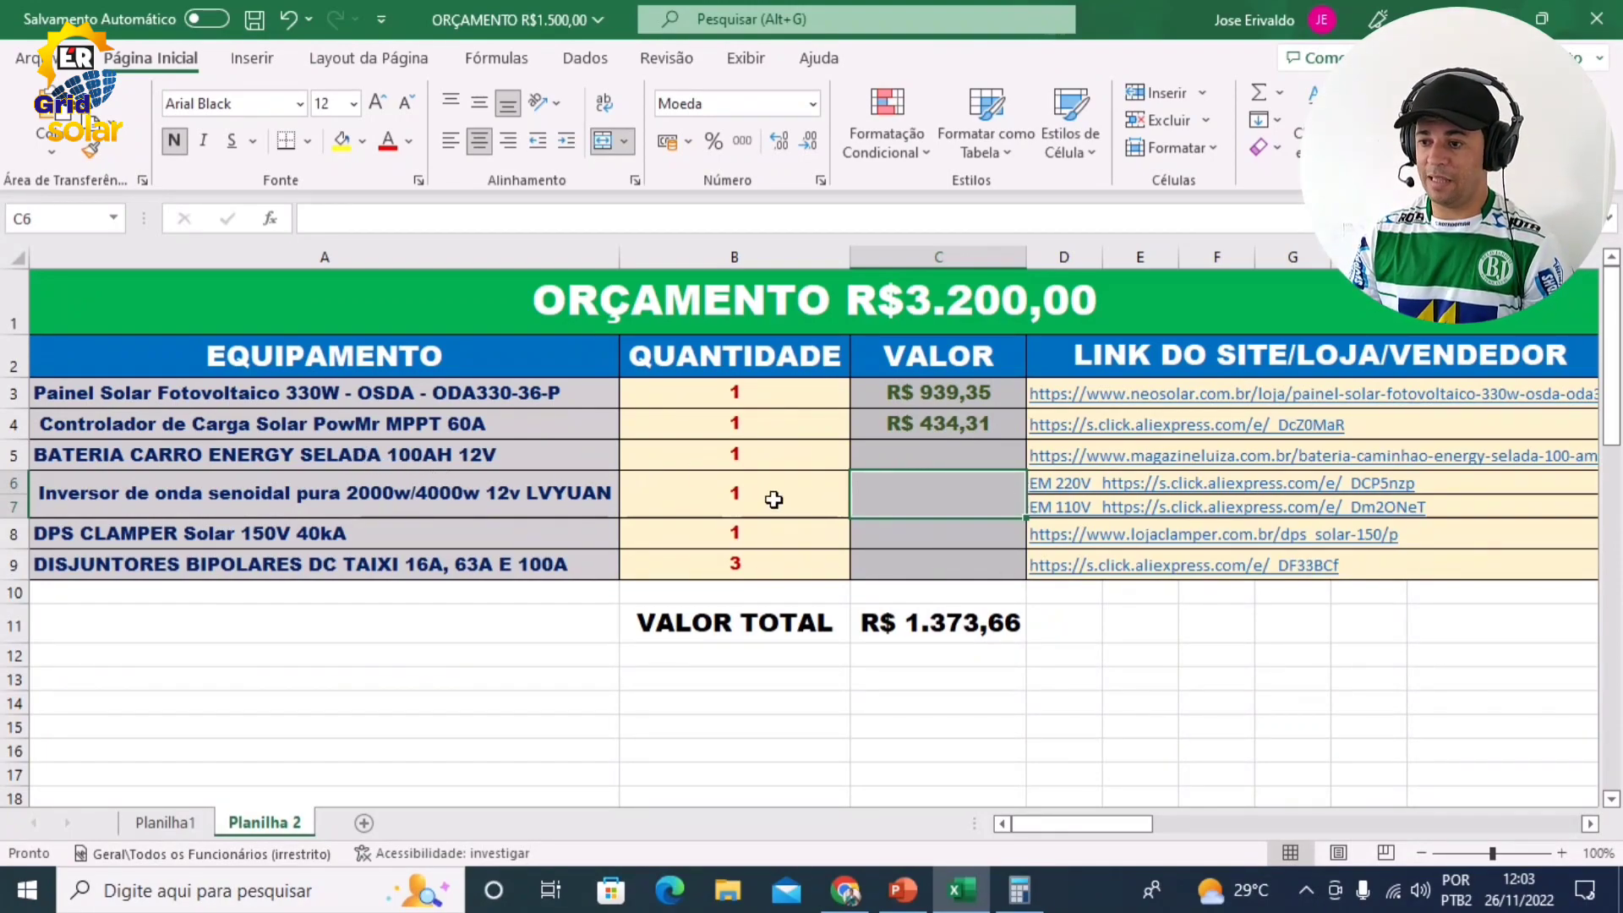
Open the store link of the Energy Selada 100AH 12V battery and check its price and shipping cost
{"action": "left_click", "coordinate": [1103, 461]}
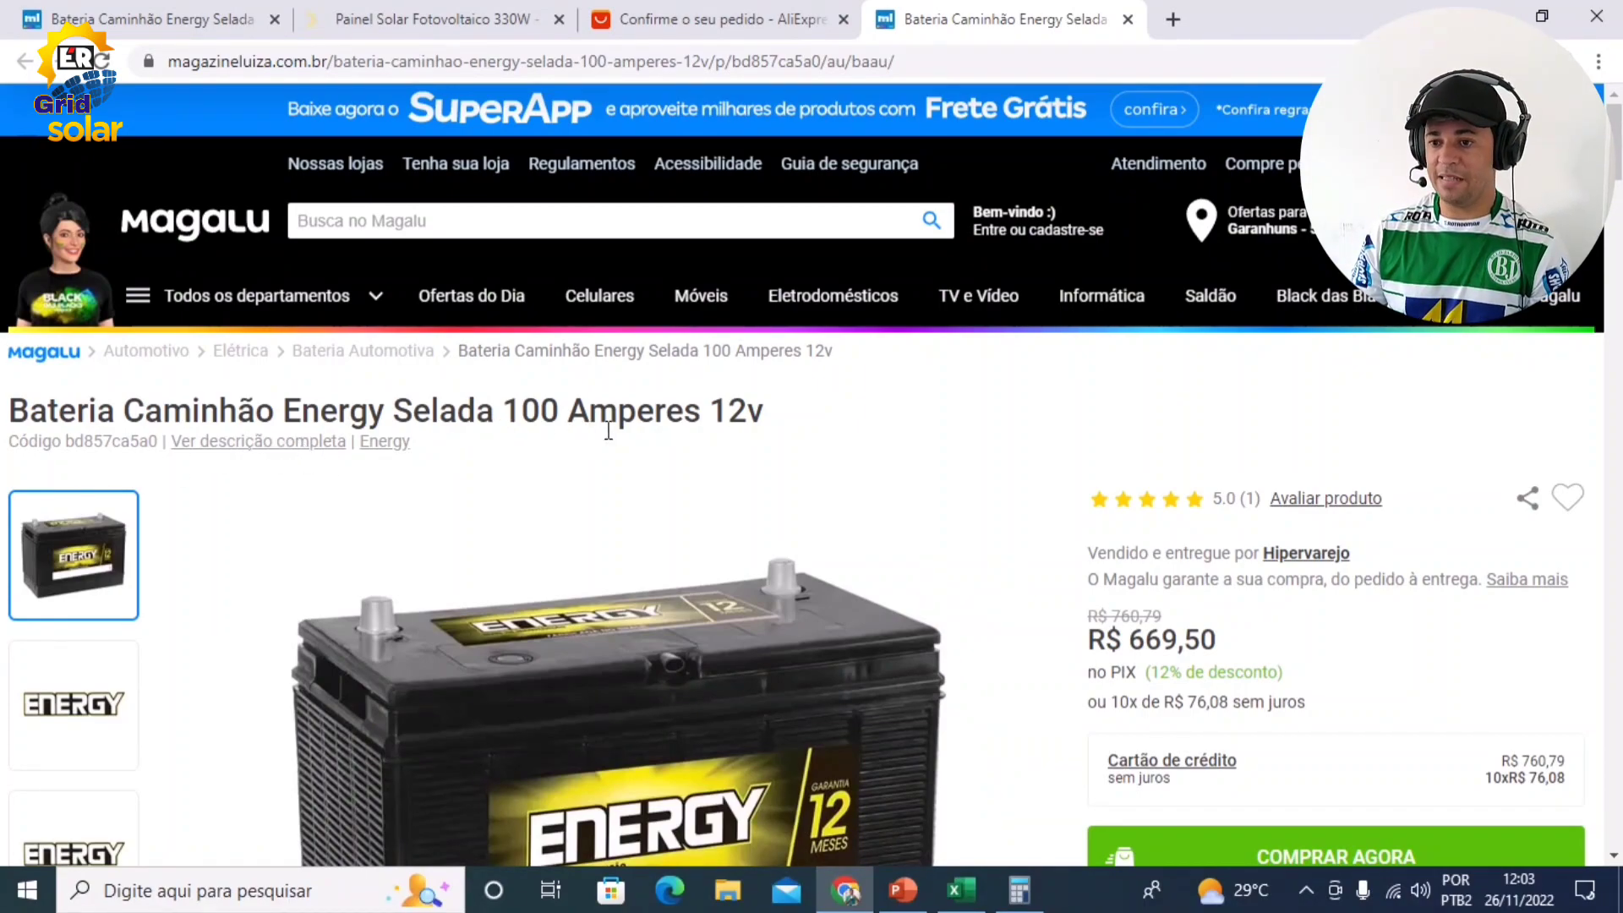
{"action": "scroll", "coordinate": [711, 429], "scroll_direction": "down", "scroll_amount": 1}
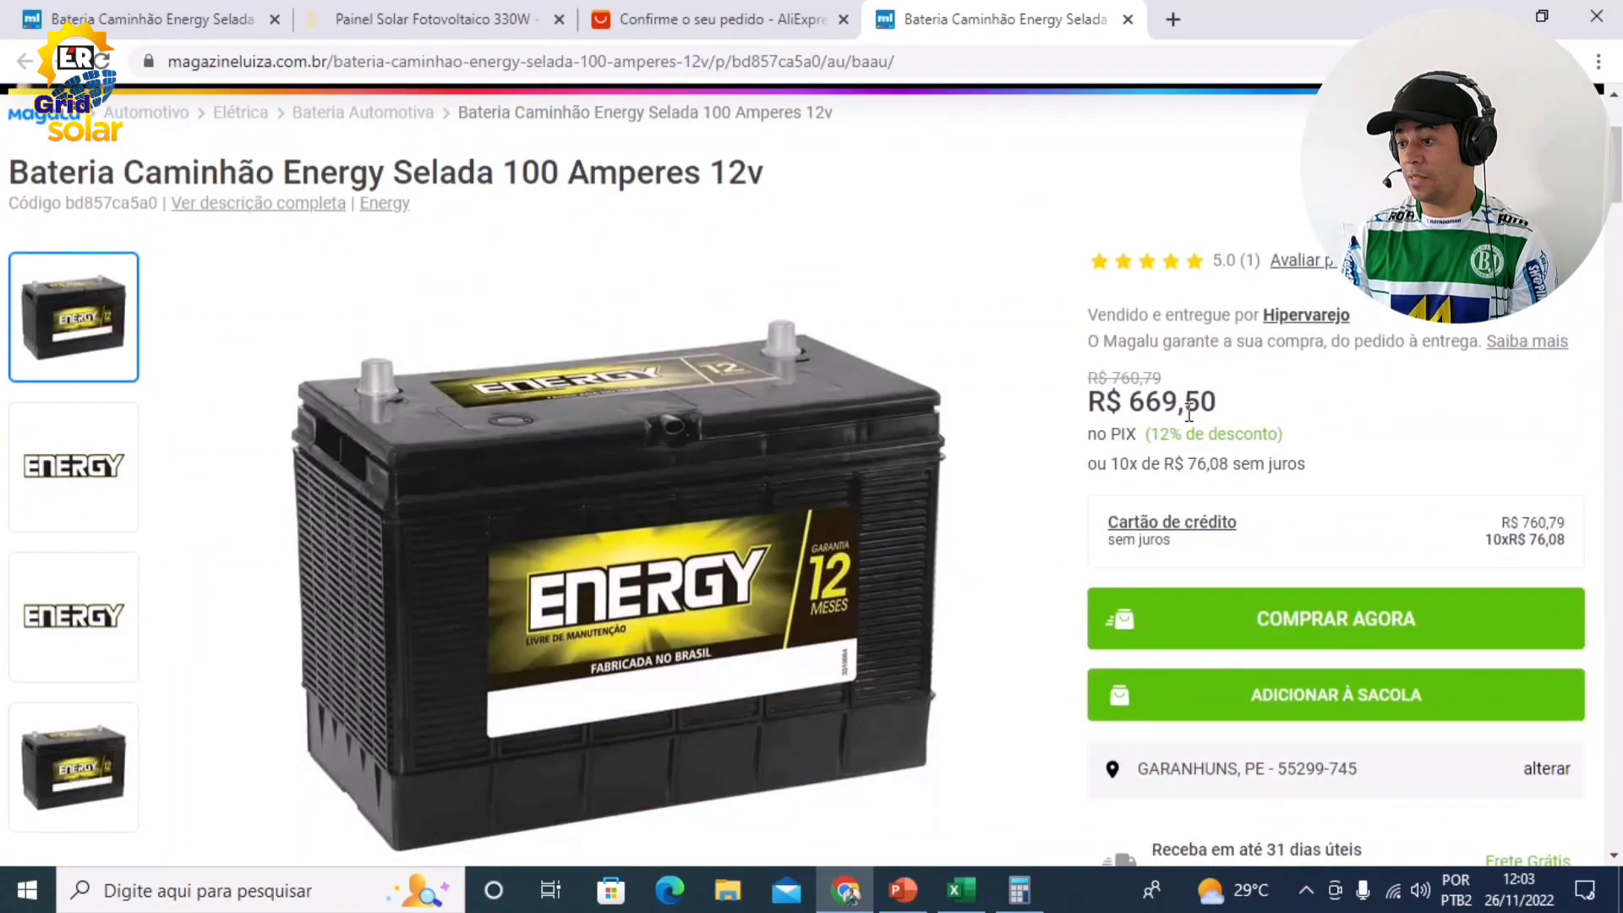
{"action": "scroll", "coordinate": [1200, 411], "scroll_direction": "down", "scroll_amount": 1}
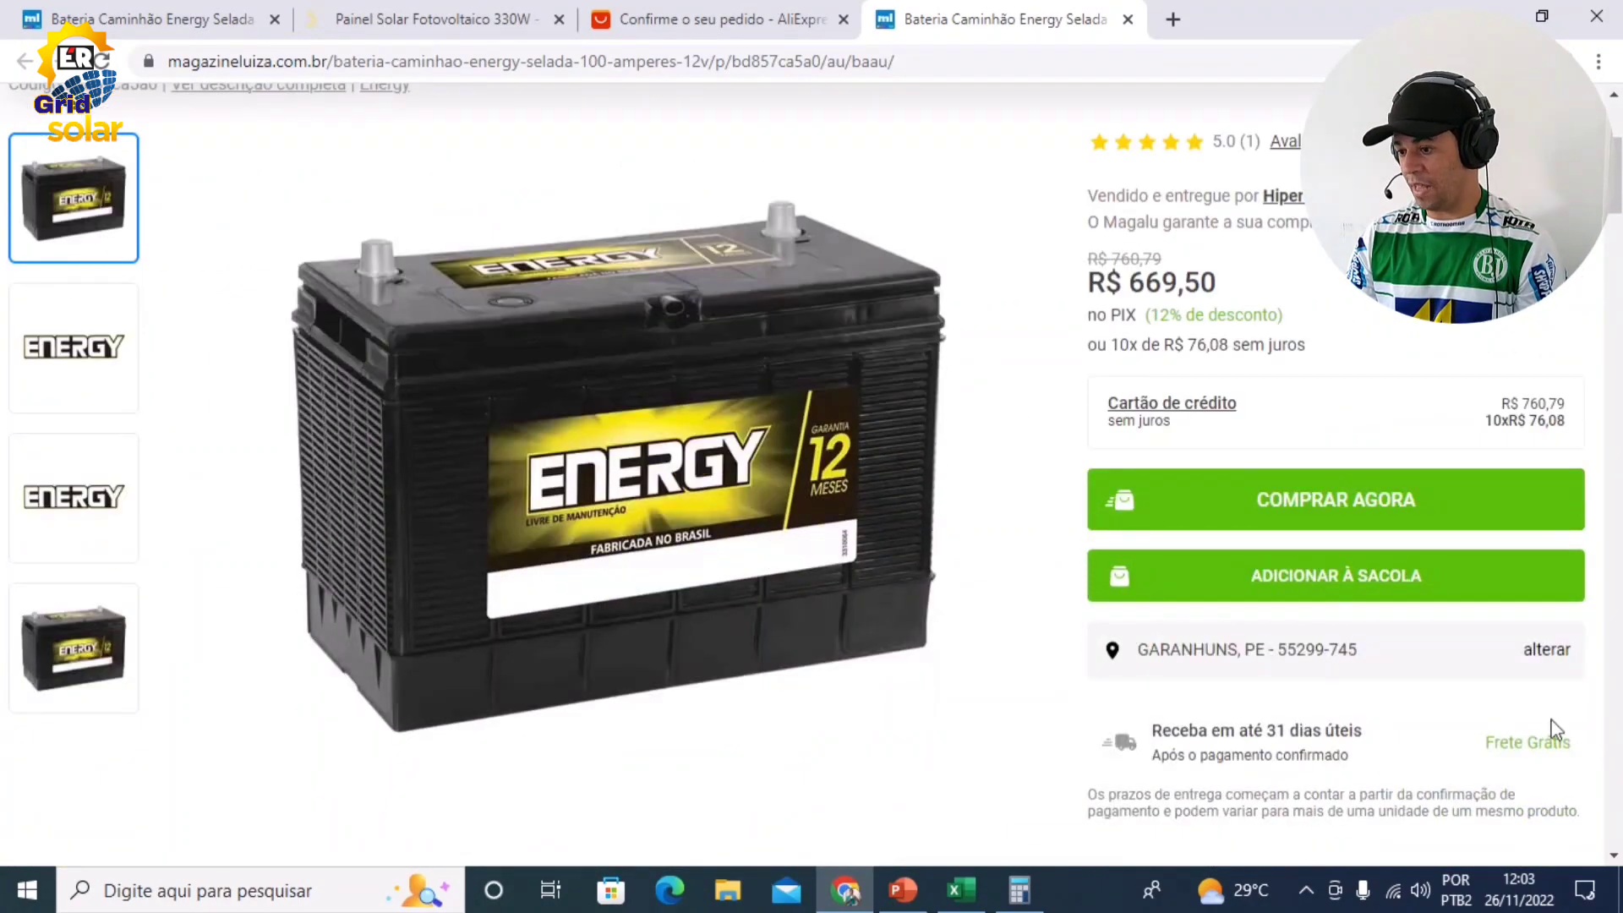
{"action": "scroll", "coordinate": [1525, 782], "scroll_direction": "up", "scroll_amount": 2}
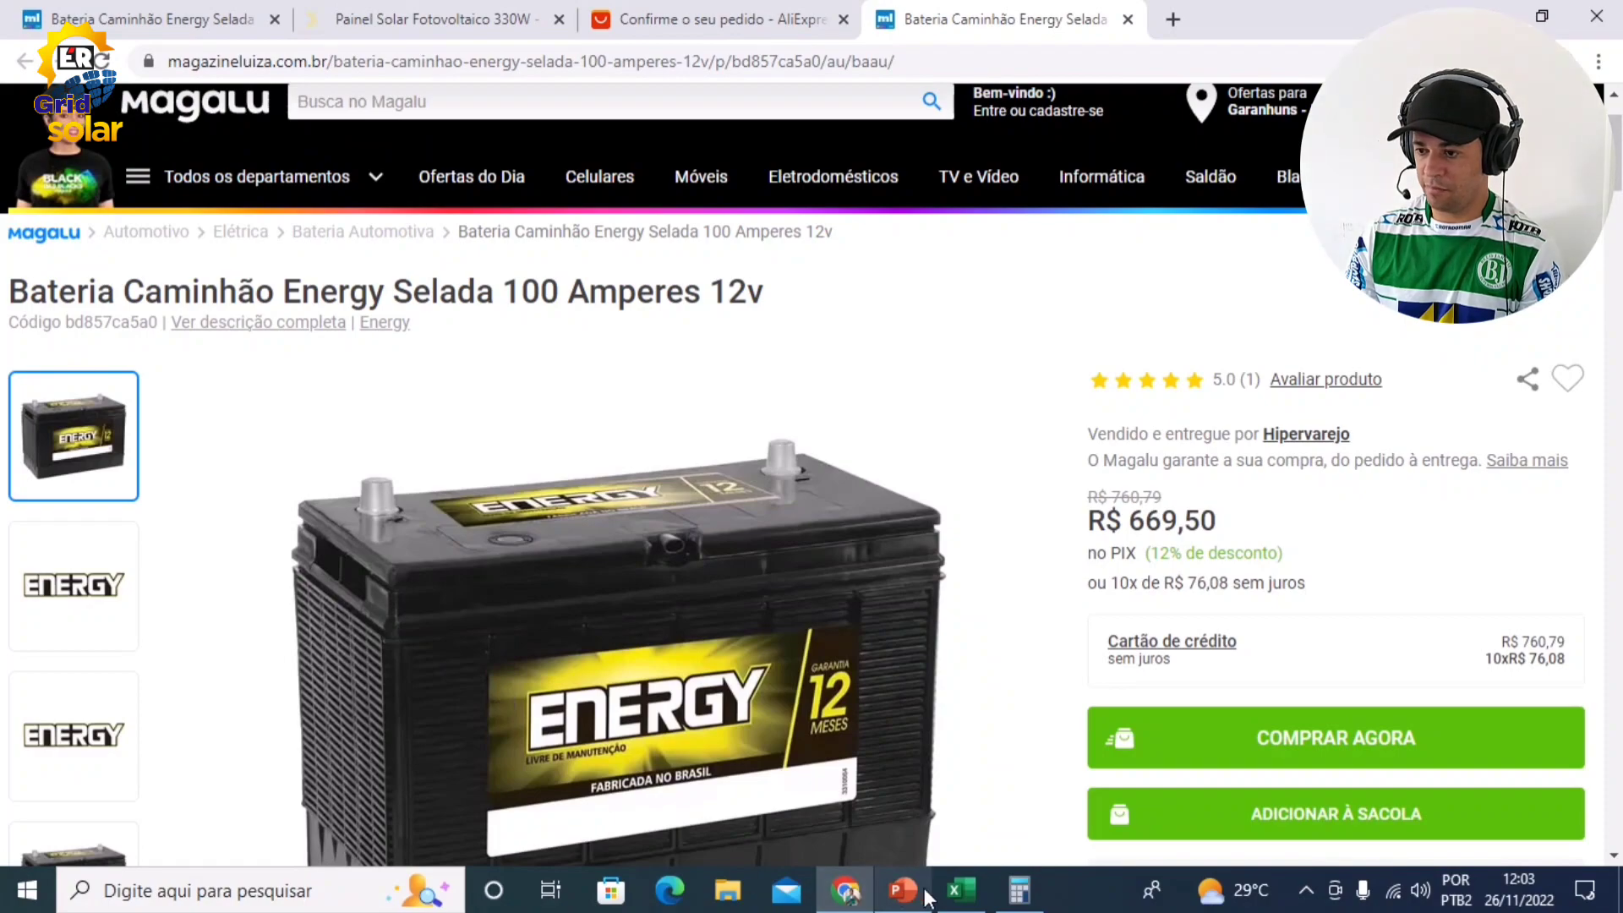
Switch to the Excel budget and enter 669,50 as the battery's value in cell C5
{"action": "left_click", "coordinate": [968, 896]}
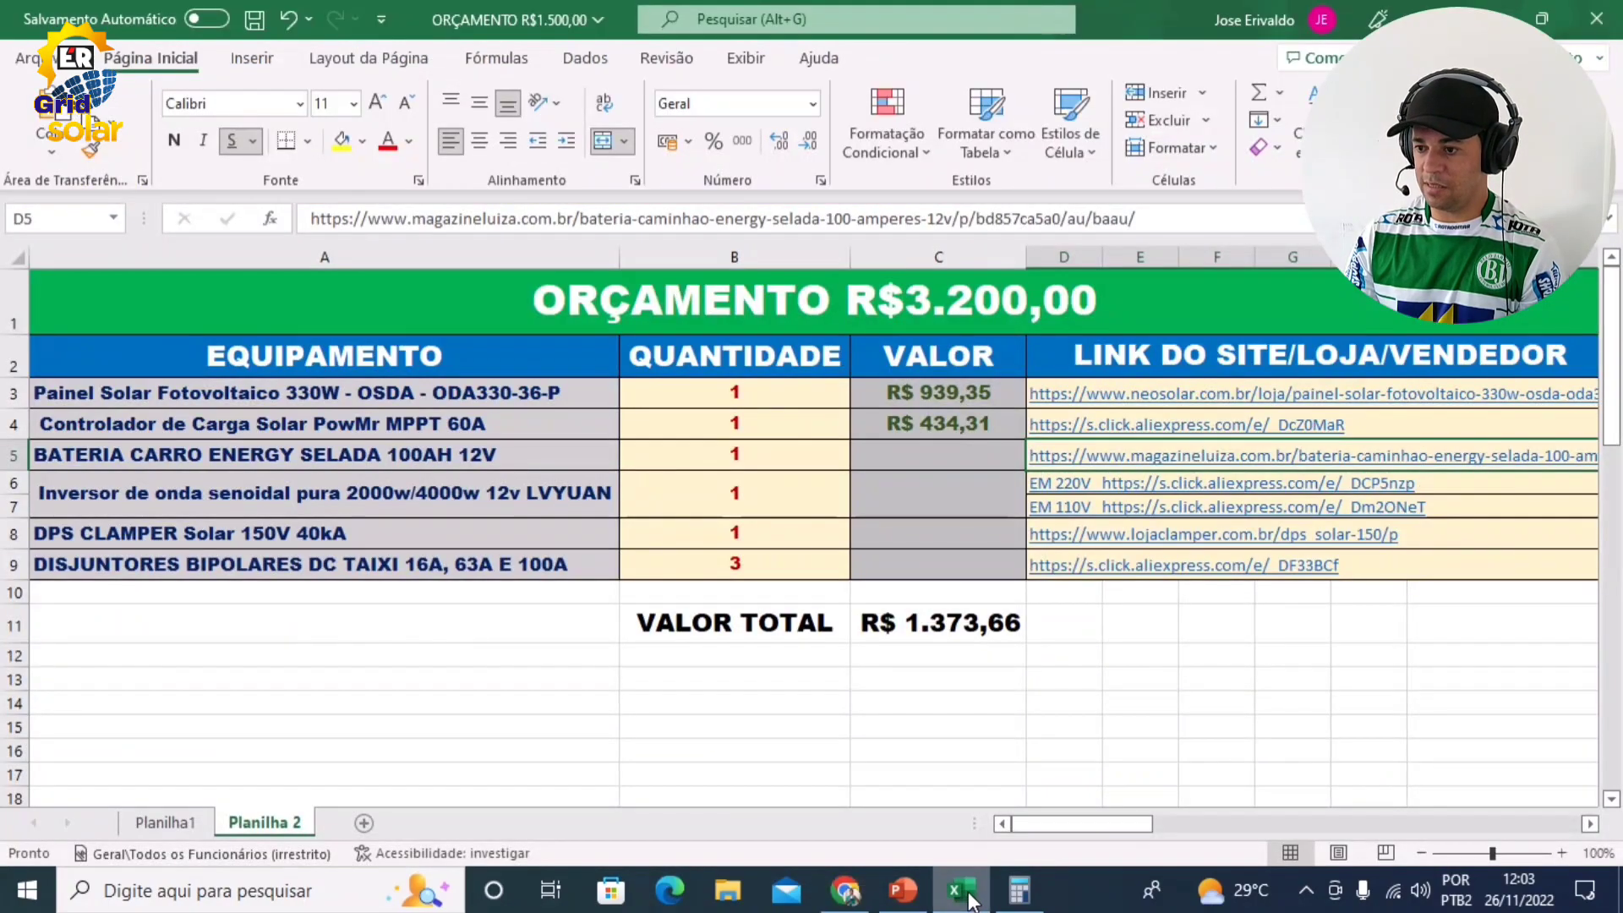
{"action": "left_click", "coordinate": [931, 456]}
{"action": "type", "text": "6"}
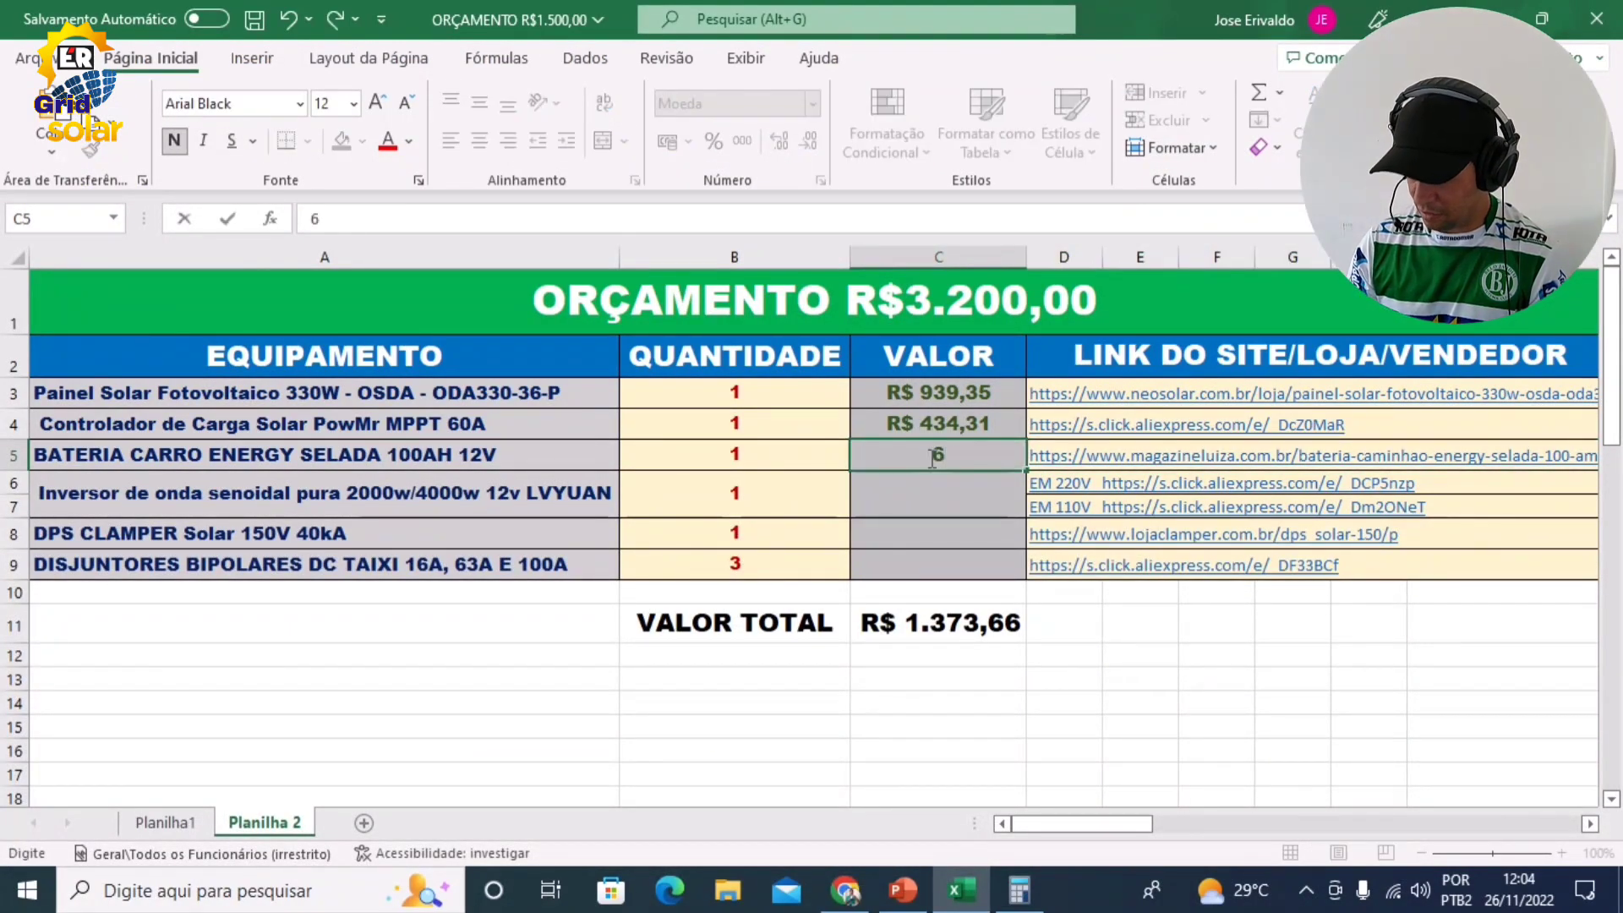
{"action": "type", "text": "69,"}
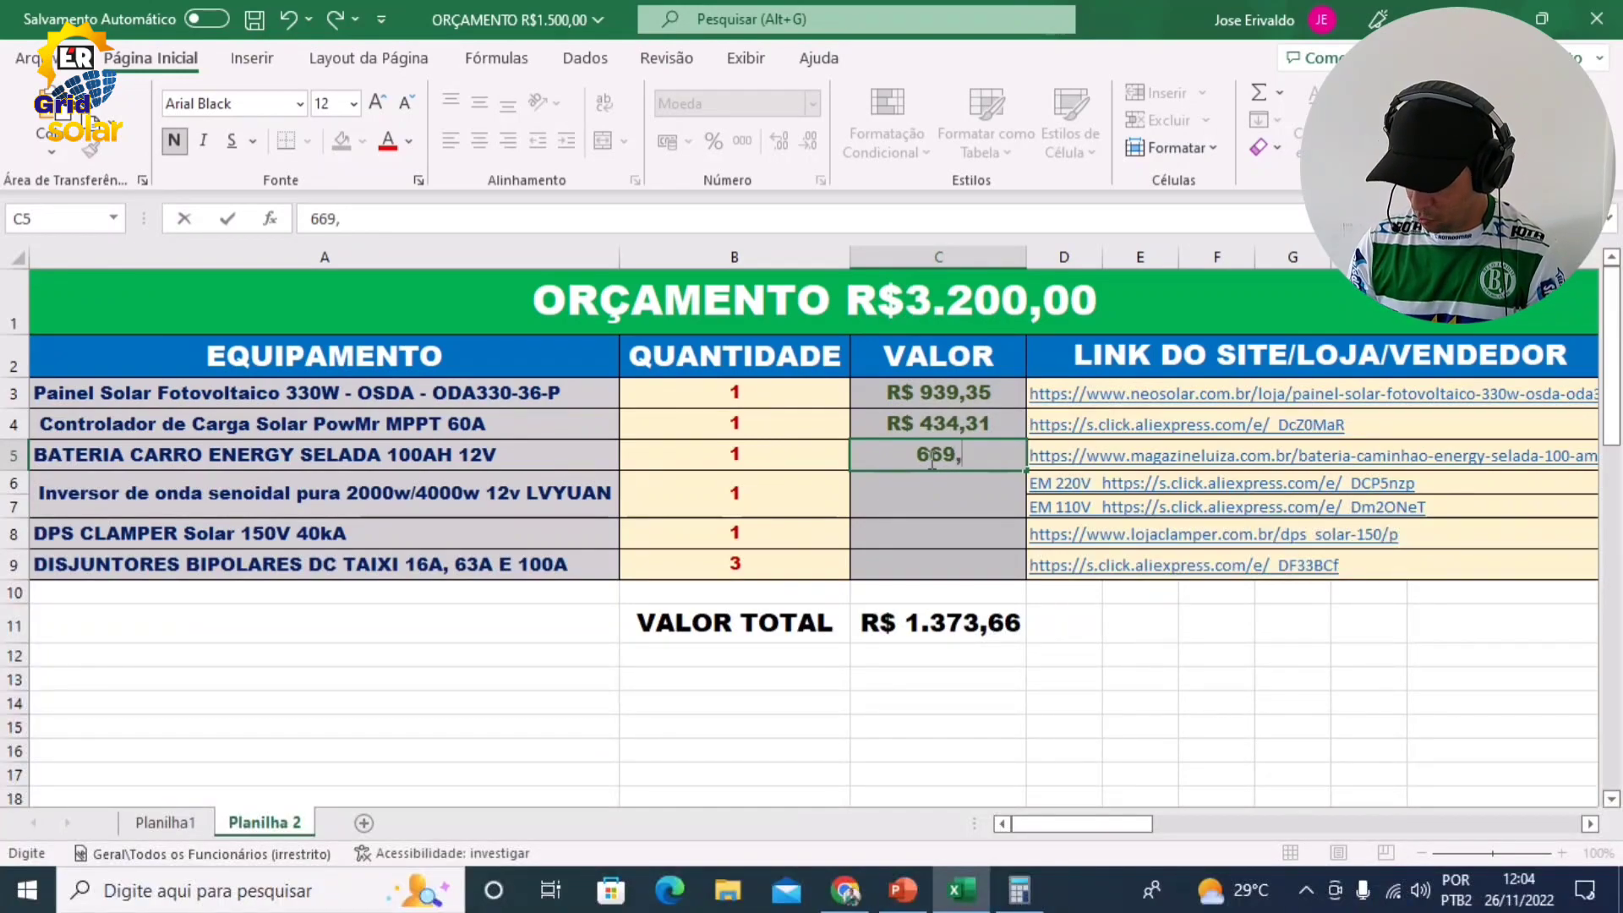
{"action": "type", "text": "50"}
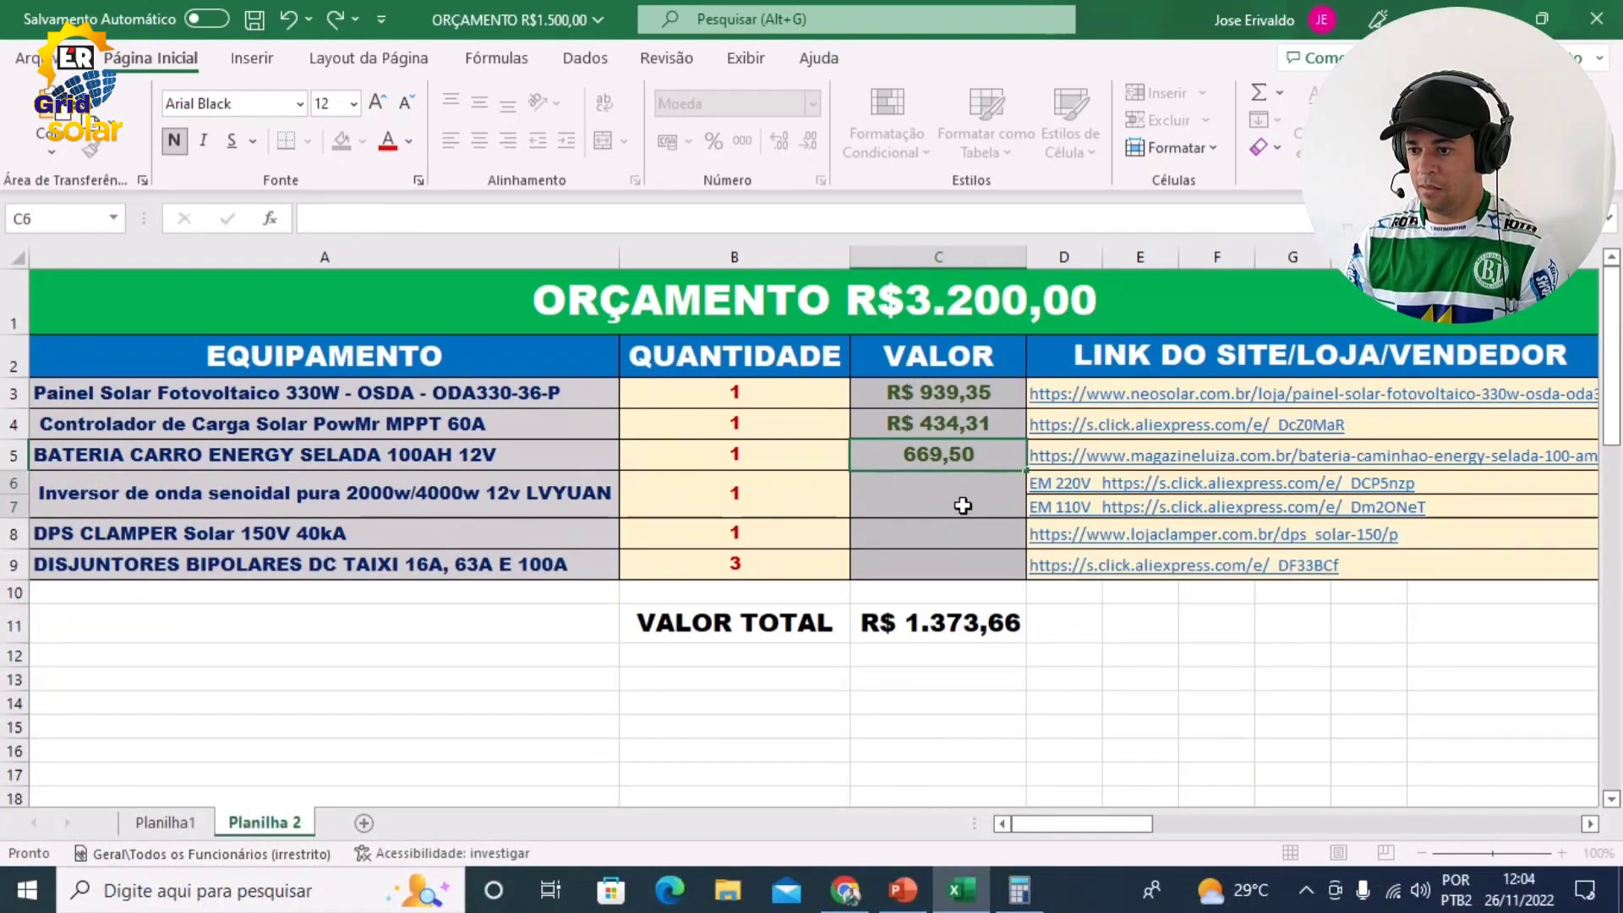
{"action": "left_click", "coordinate": [955, 507]}
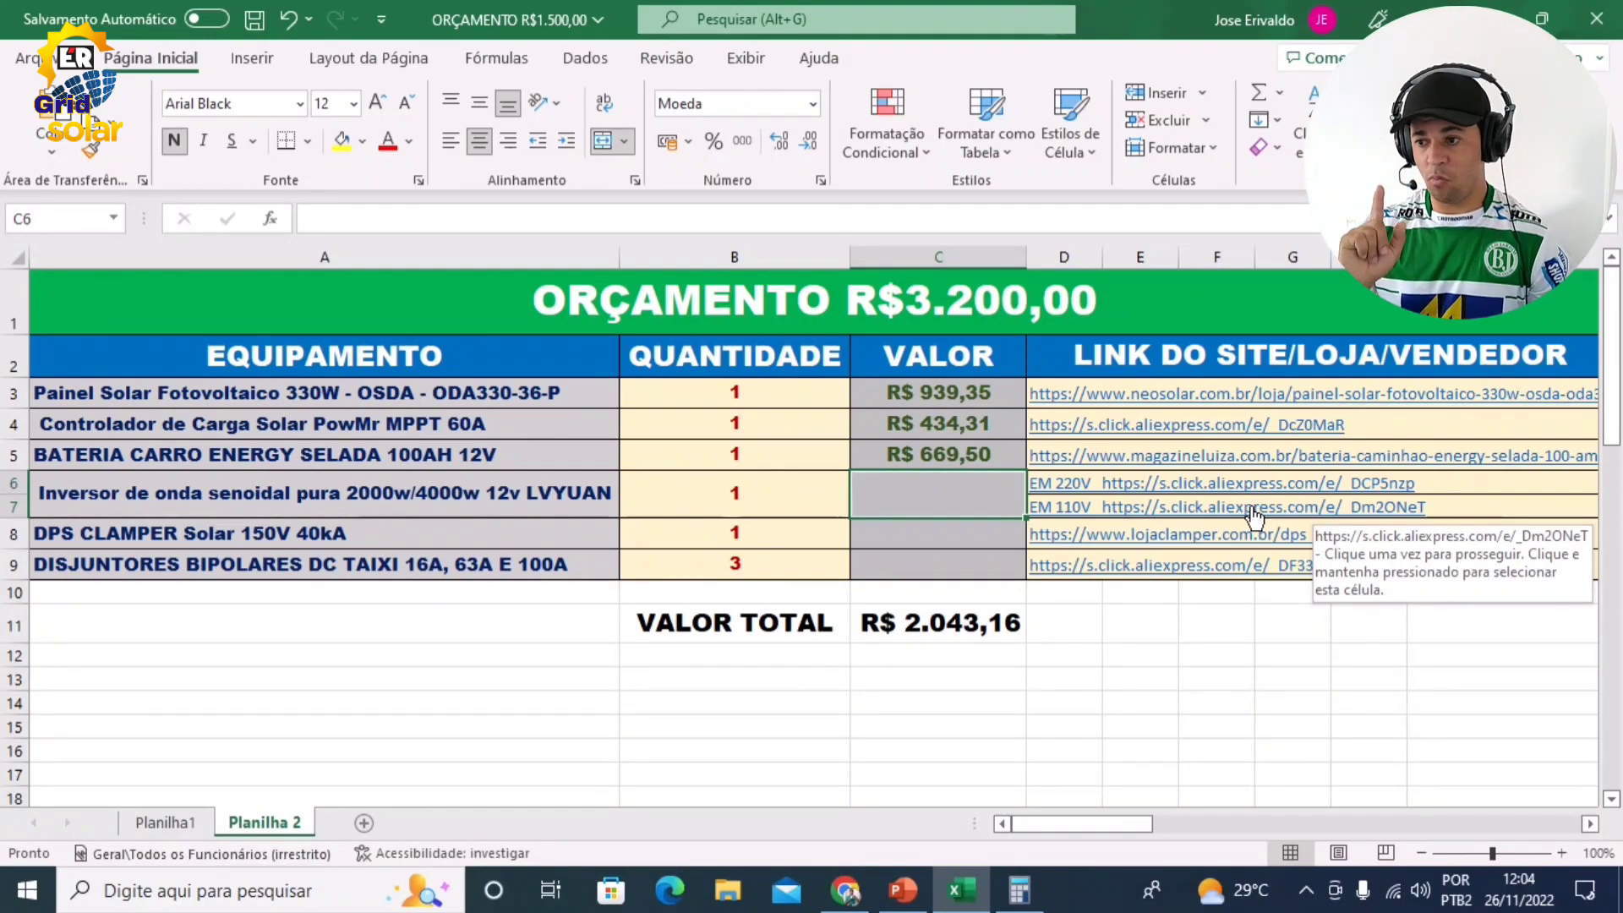
Open the 220V and 110V store links of the LVYUAN inverter and select the 12V 60Hz version of the 110V model
{"action": "left_click", "coordinate": [1200, 484]}
{"action": "key", "text": "F2"}
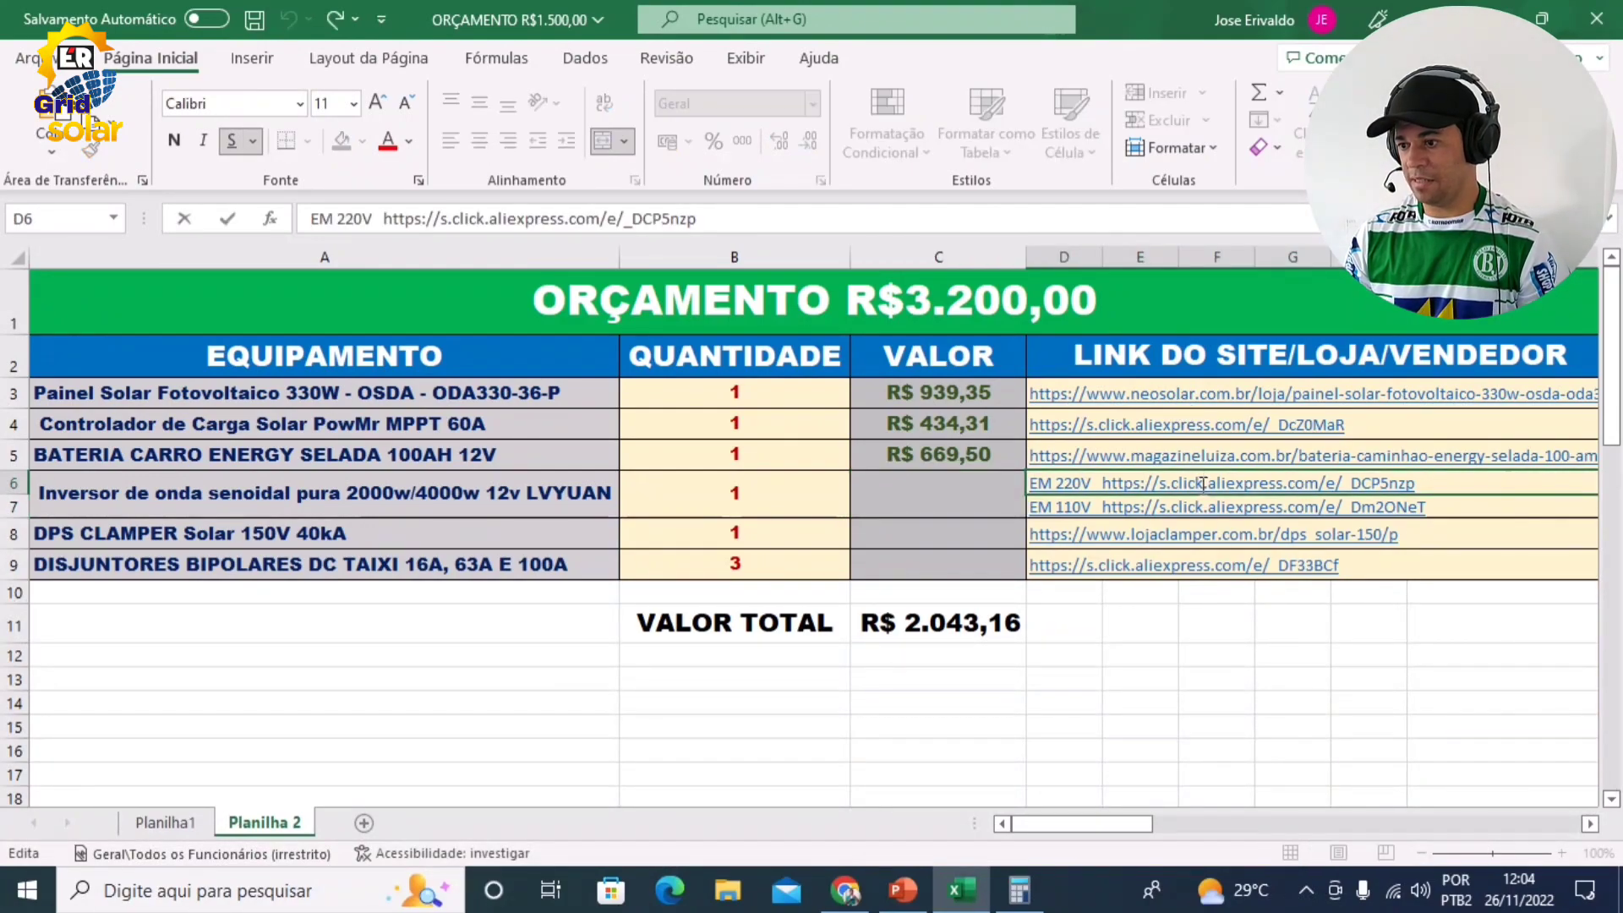
{"action": "left_click", "coordinate": [1232, 512]}
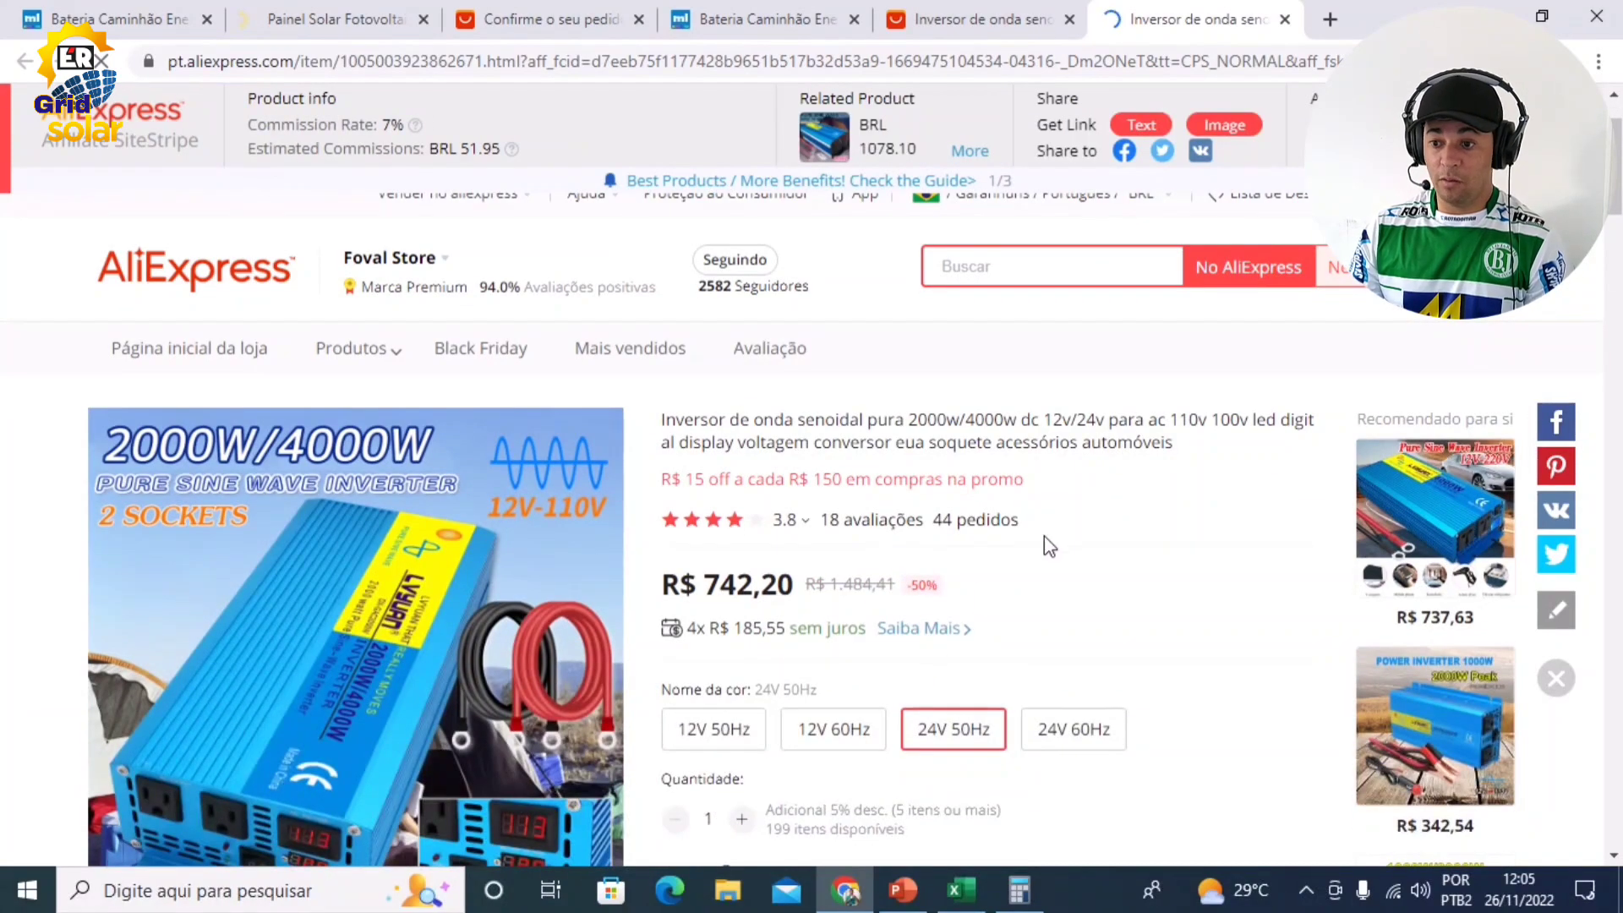
{"action": "scroll", "coordinate": [1049, 545], "scroll_direction": "down", "scroll_amount": 1}
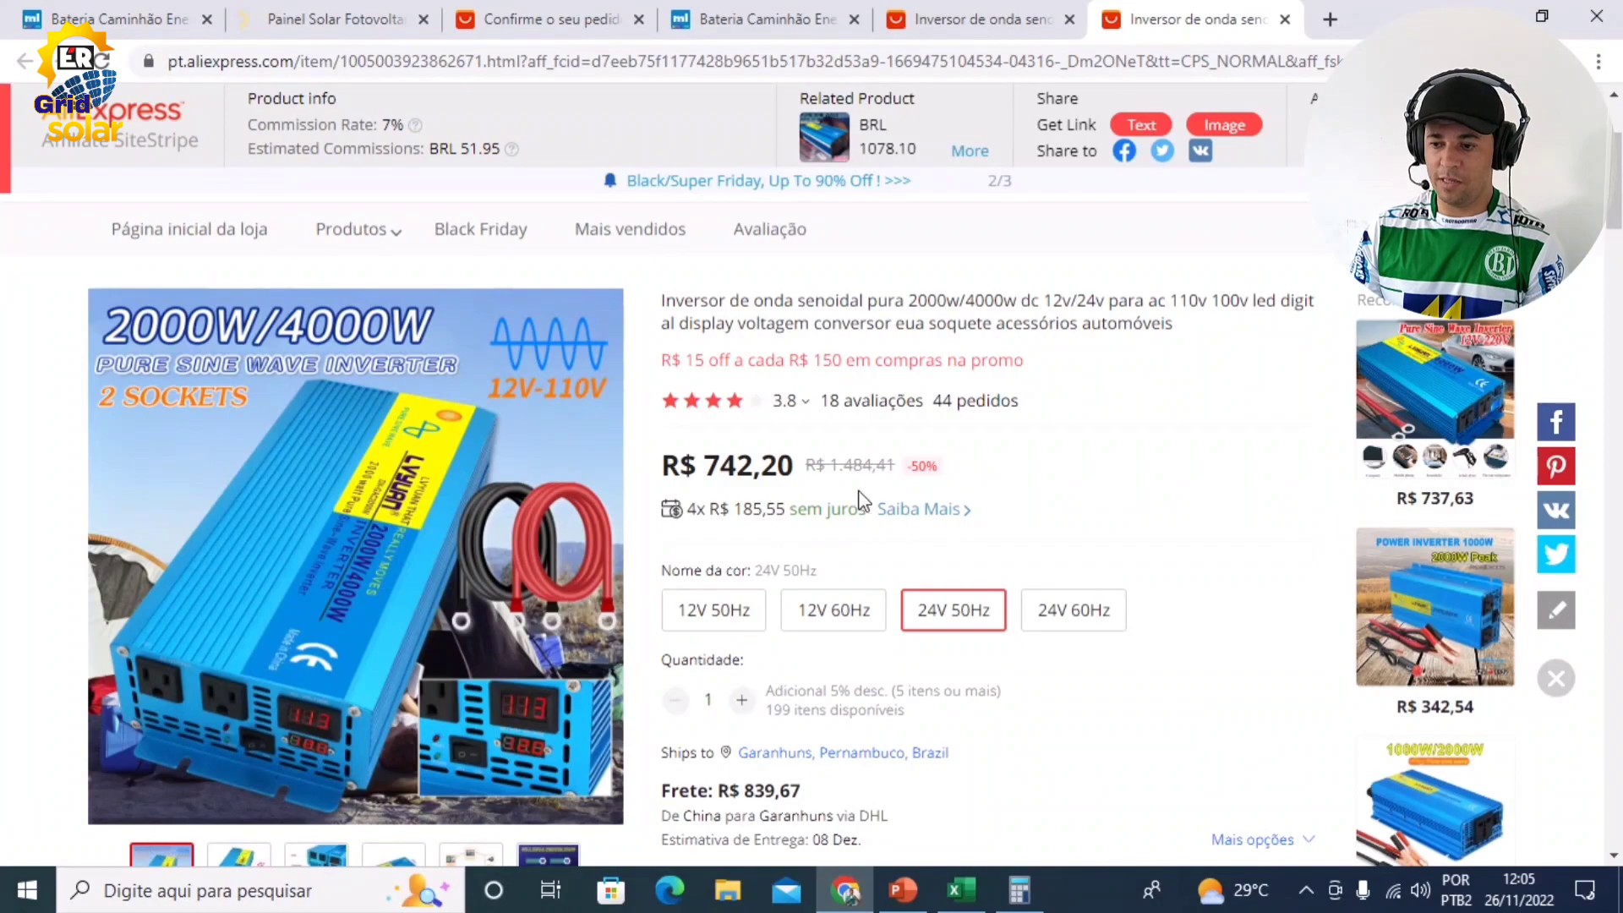
{"action": "left_click", "coordinate": [842, 608]}
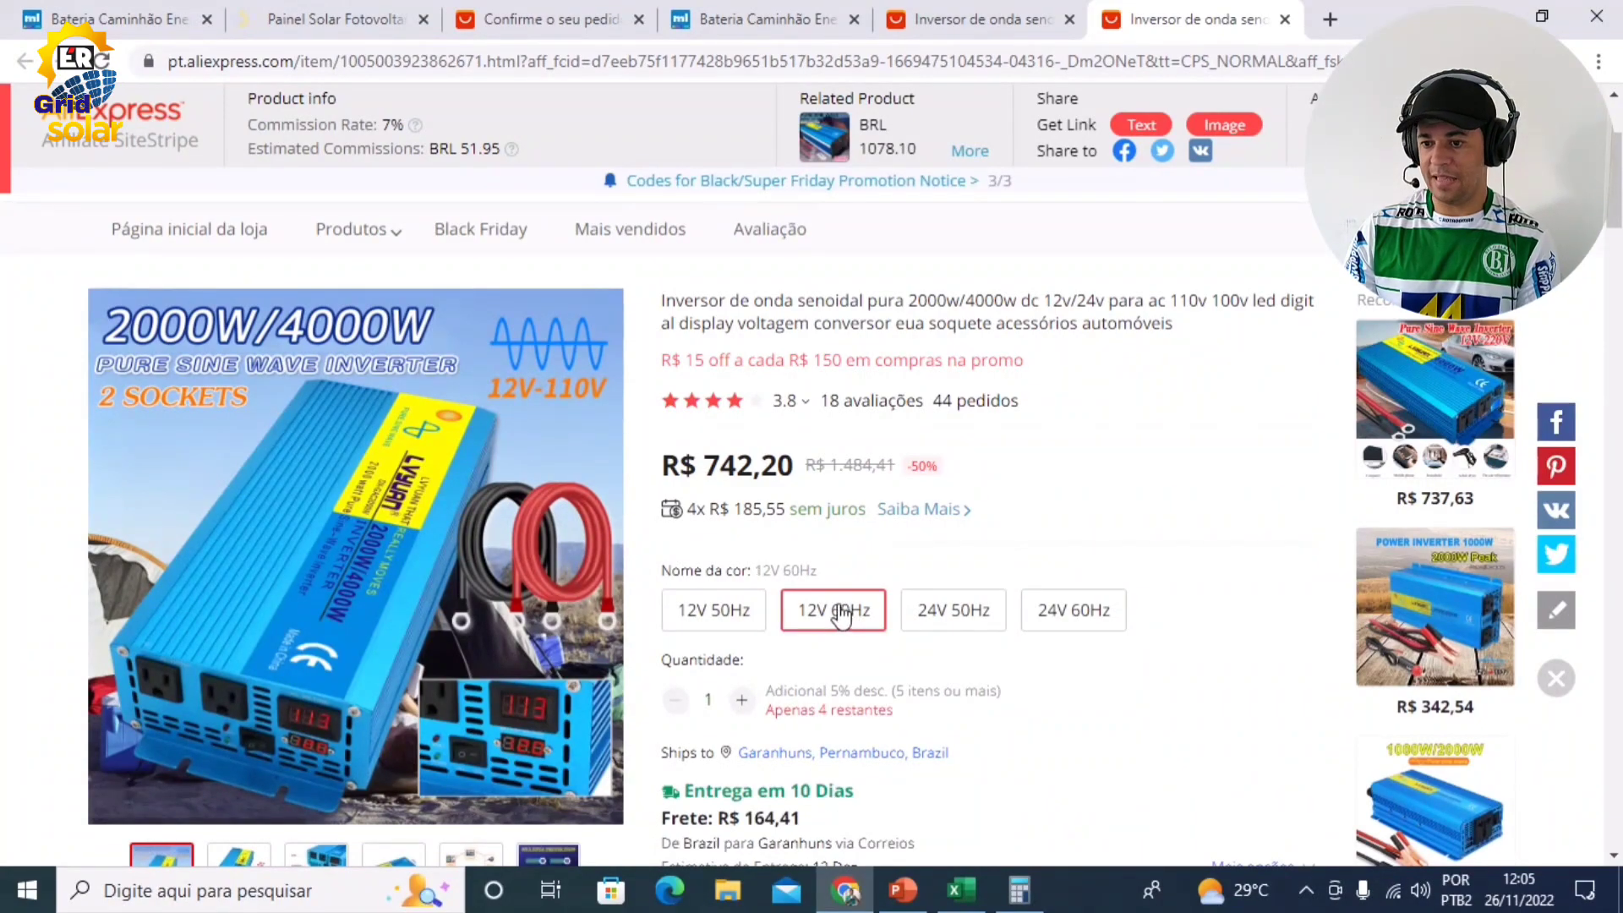
Check the 12V 60Hz inverter's price and shipping, and proceed to its order summary
{"action": "scroll", "coordinate": [853, 621], "scroll_direction": "down", "scroll_amount": 1}
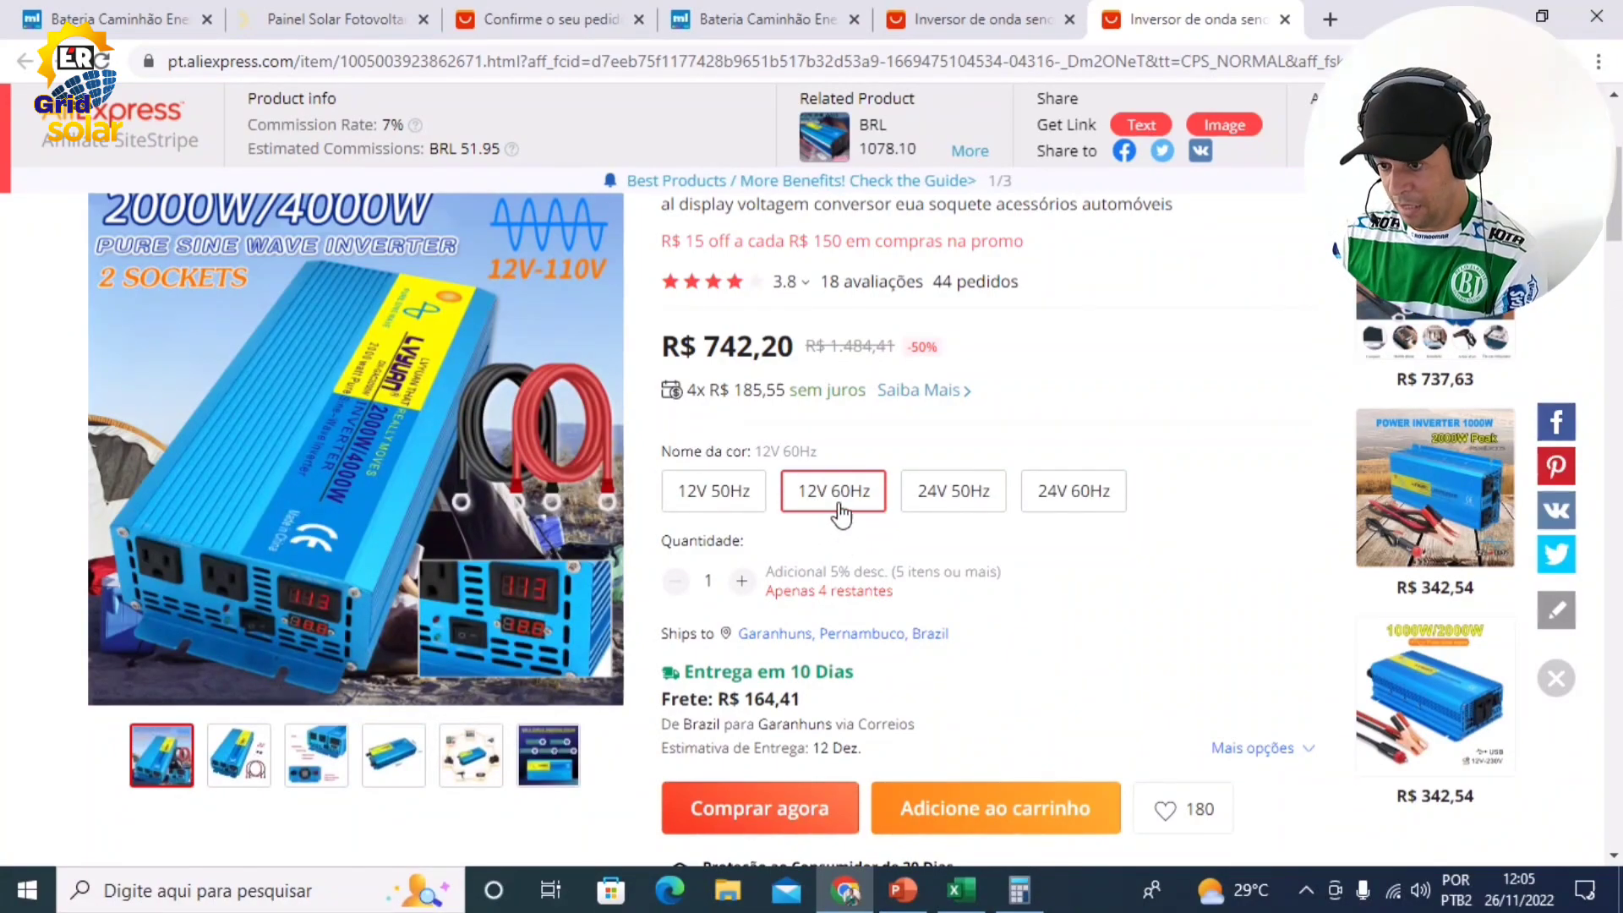
{"action": "scroll", "coordinate": [845, 541], "scroll_direction": "up", "scroll_amount": 3}
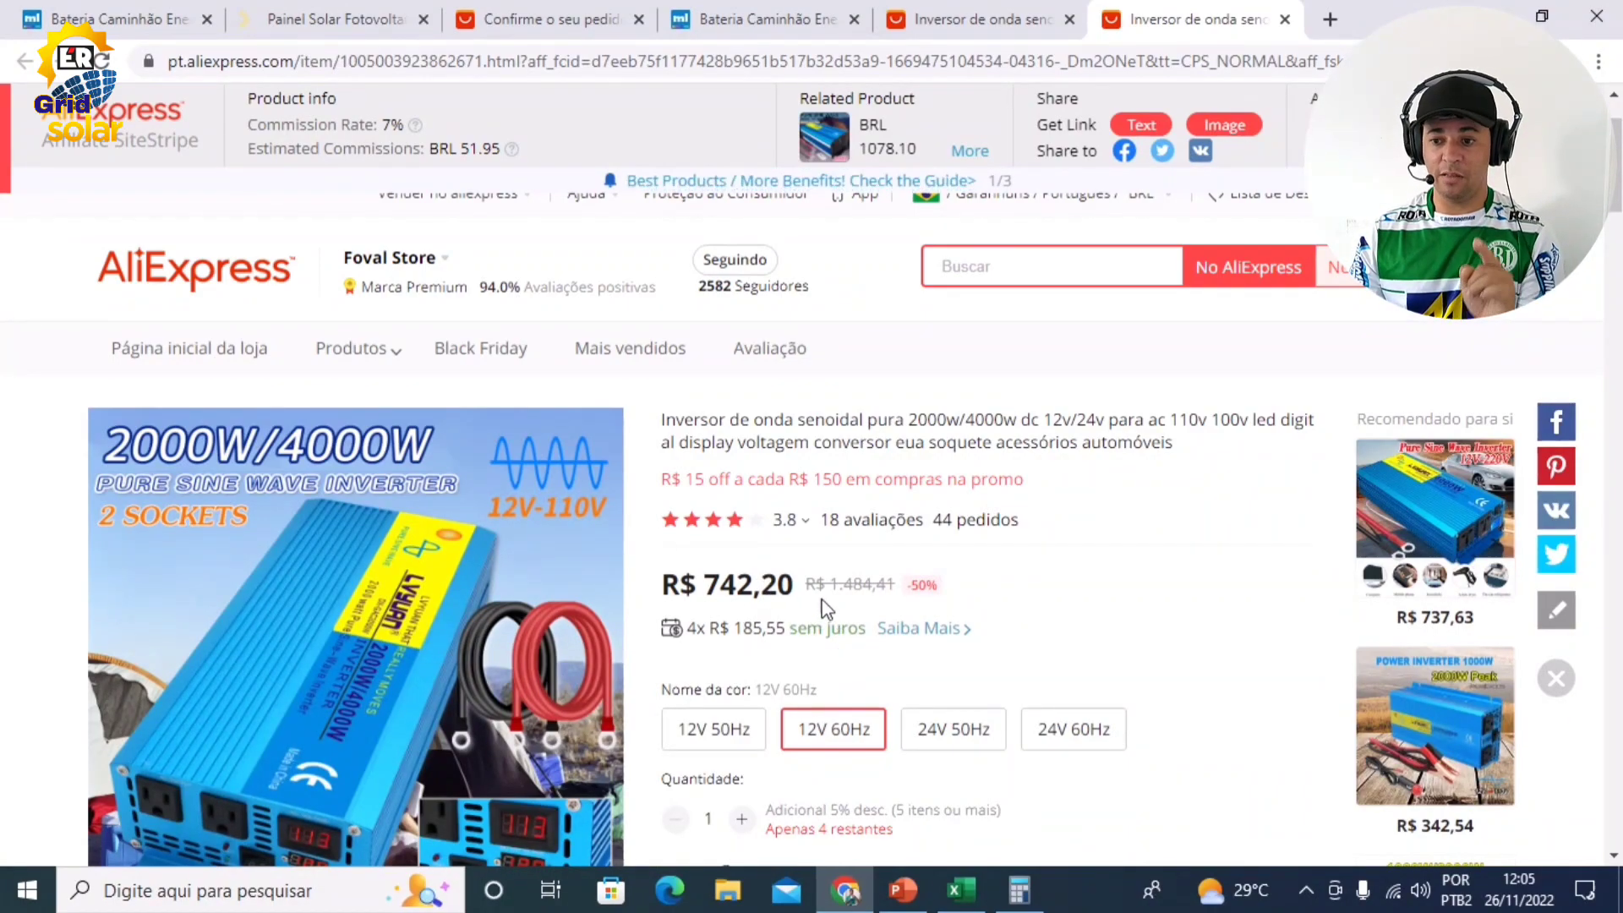
{"action": "scroll", "coordinate": [827, 609], "scroll_direction": "down", "scroll_amount": 3}
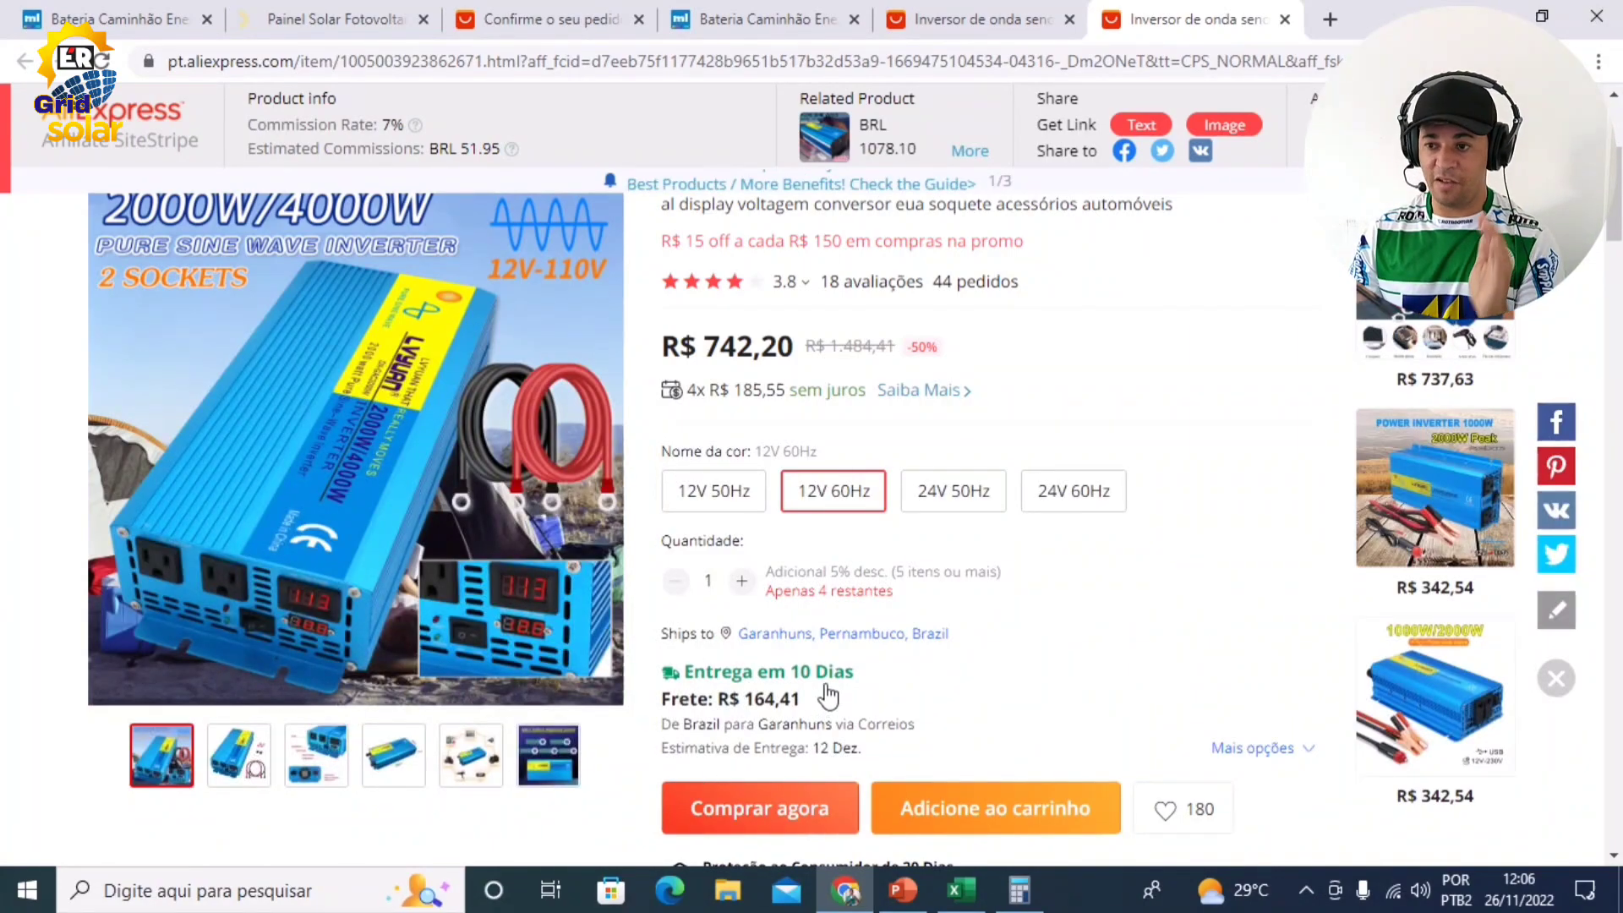
{"action": "scroll", "coordinate": [1079, 440], "scroll_direction": "up", "scroll_amount": 2}
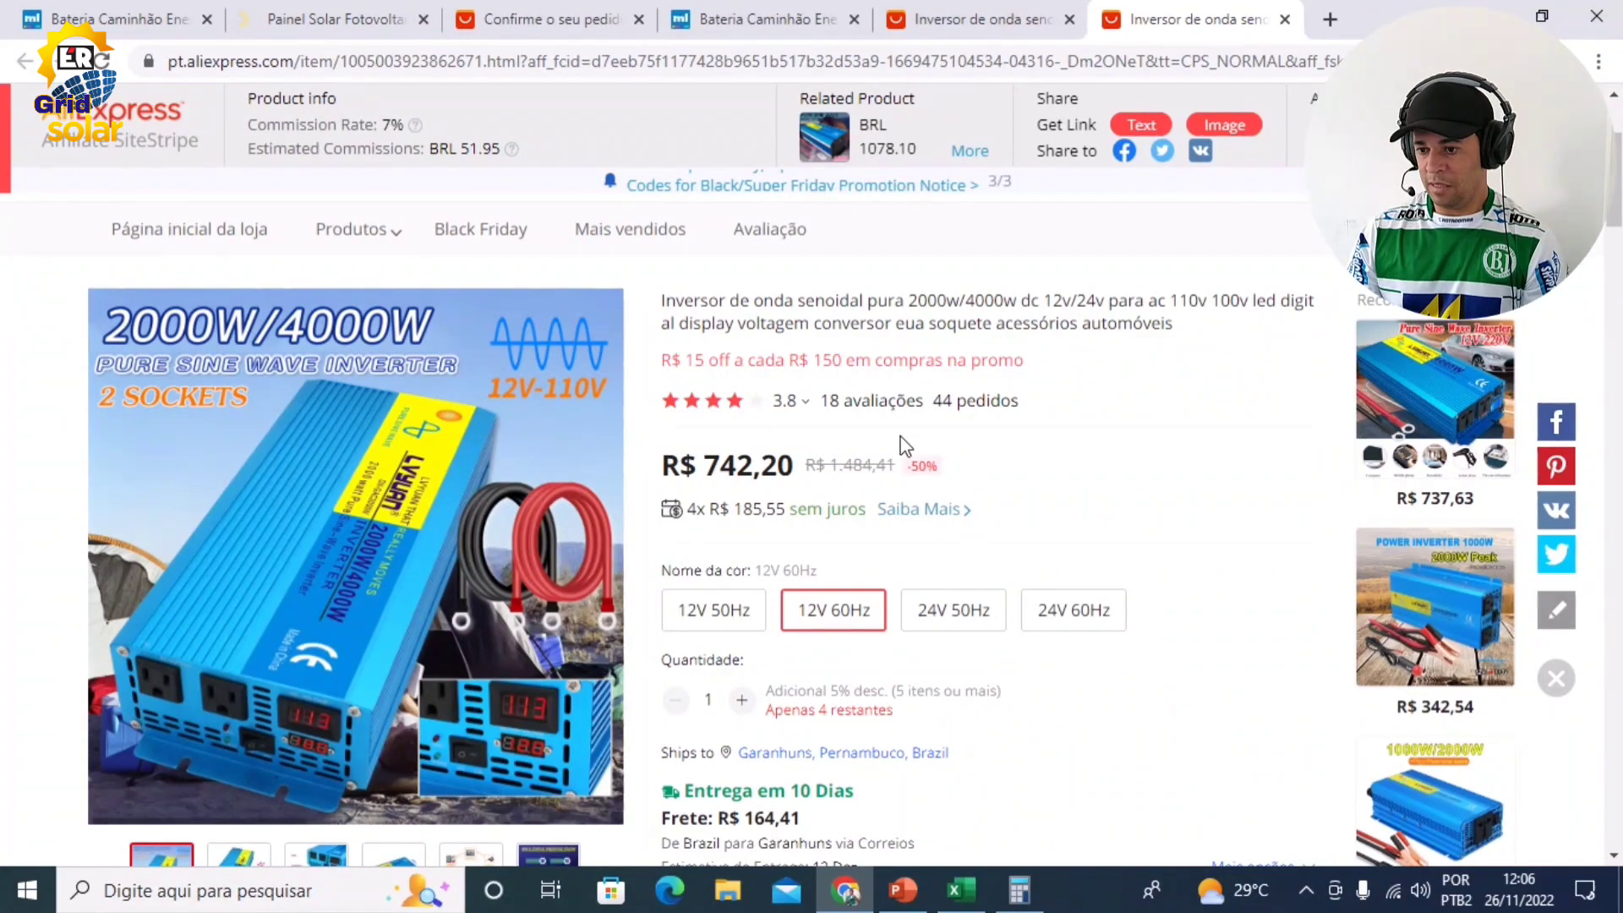
{"action": "scroll", "coordinate": [862, 431], "scroll_direction": "down", "scroll_amount": 1}
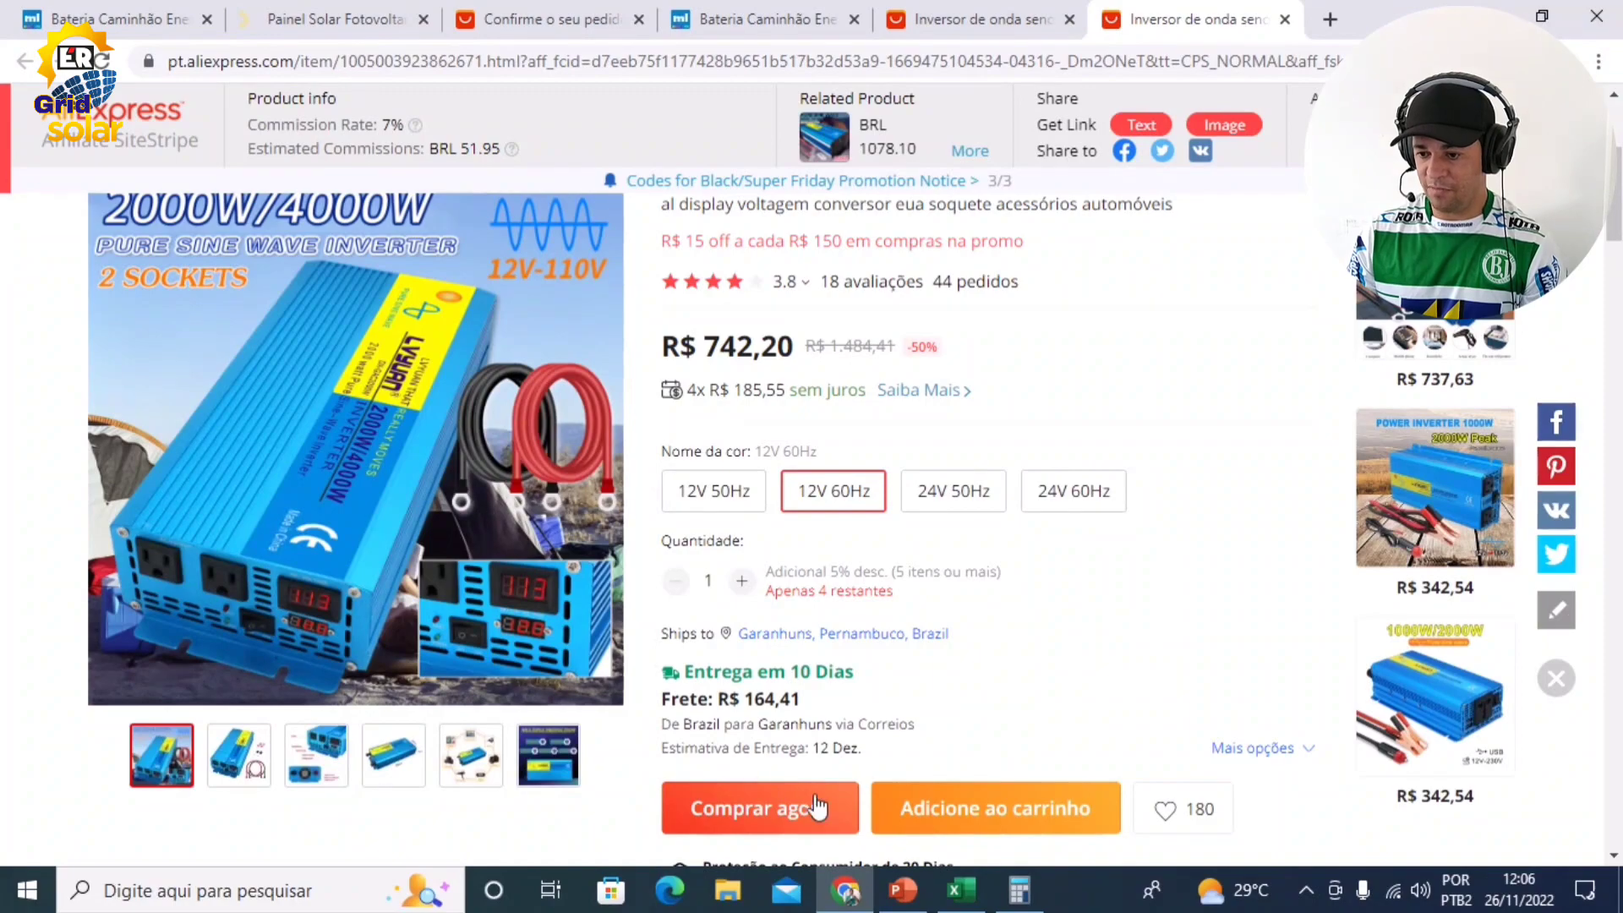
{"action": "left_click", "coordinate": [813, 831]}
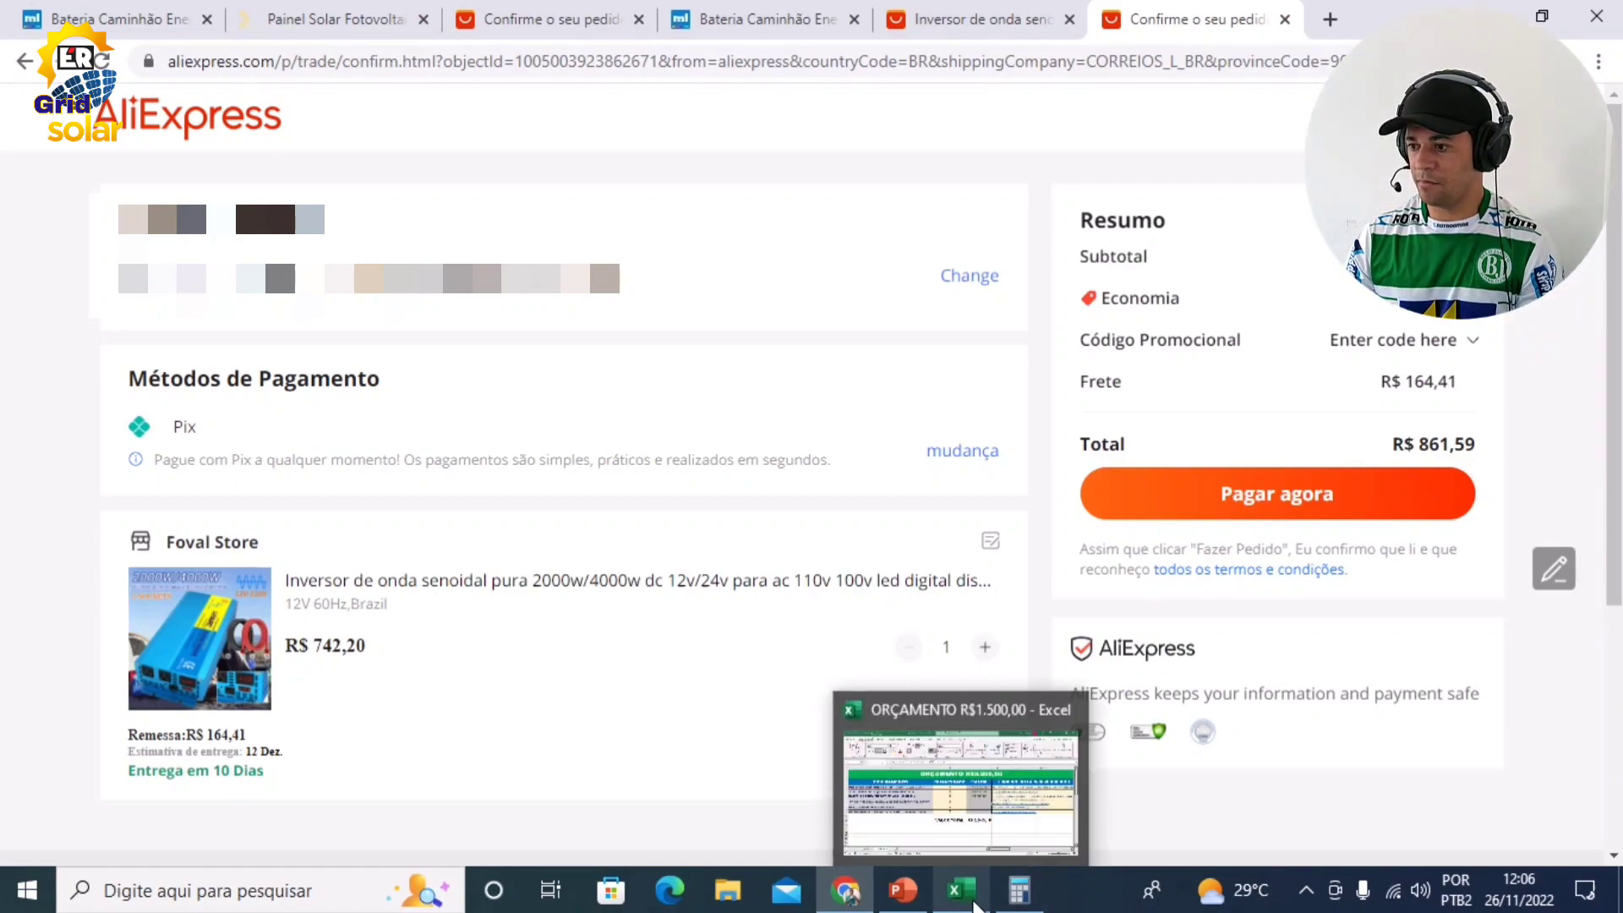
Switch to the Excel budget and enter 861,59 as the inverter's value in cell C6
{"action": "left_click", "coordinate": [990, 700]}
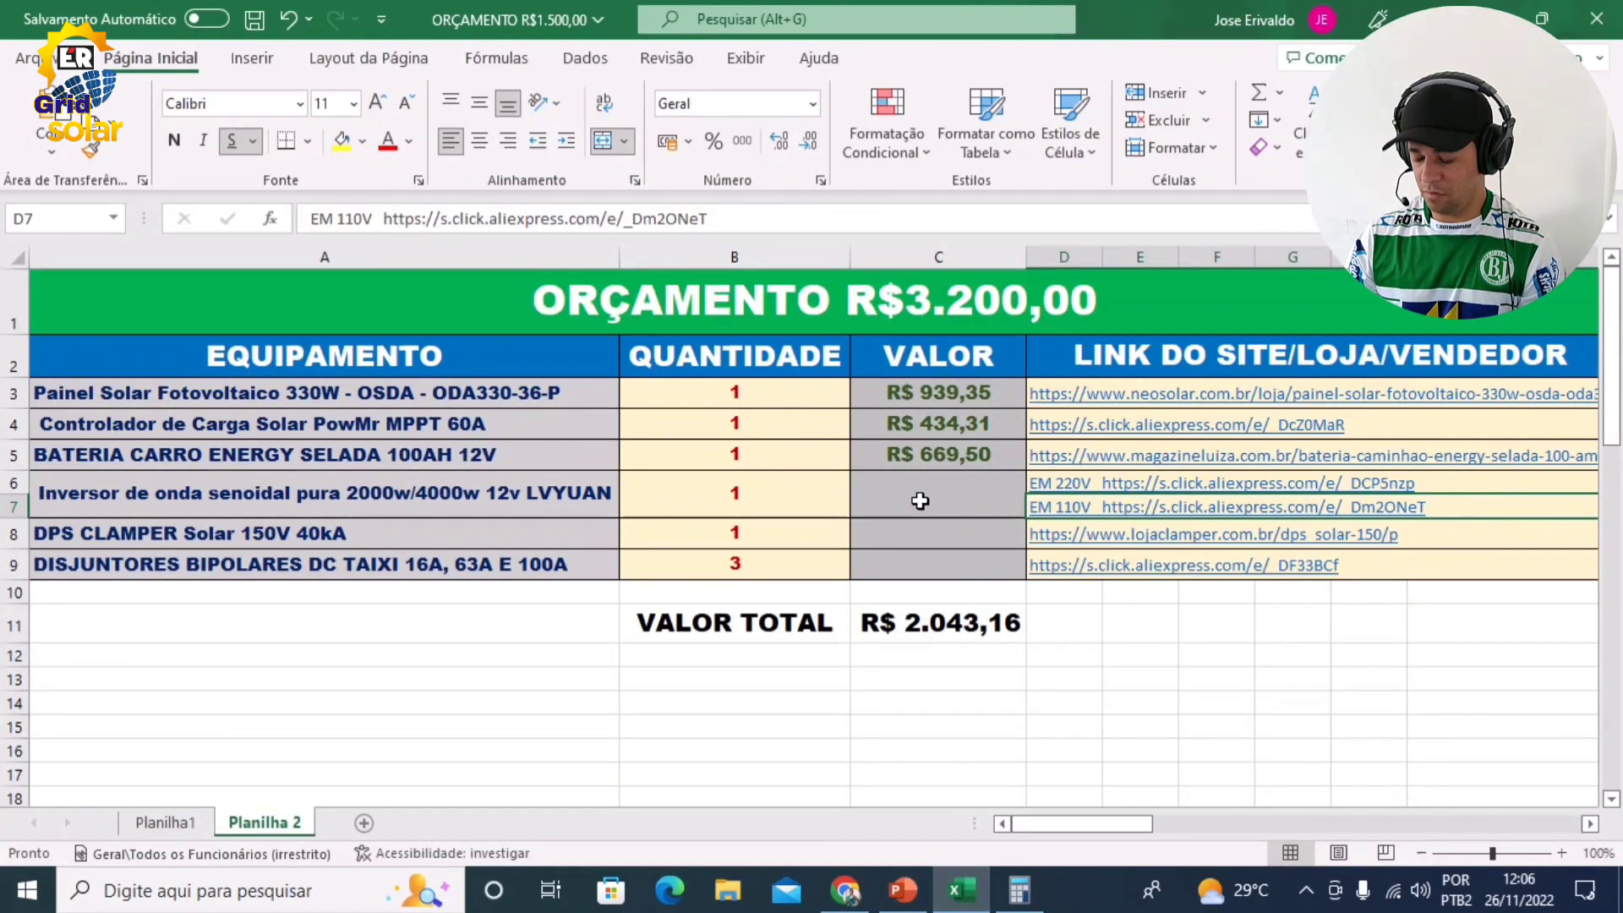
{"action": "left_click", "coordinate": [919, 500]}
{"action": "type", "text": "8"}
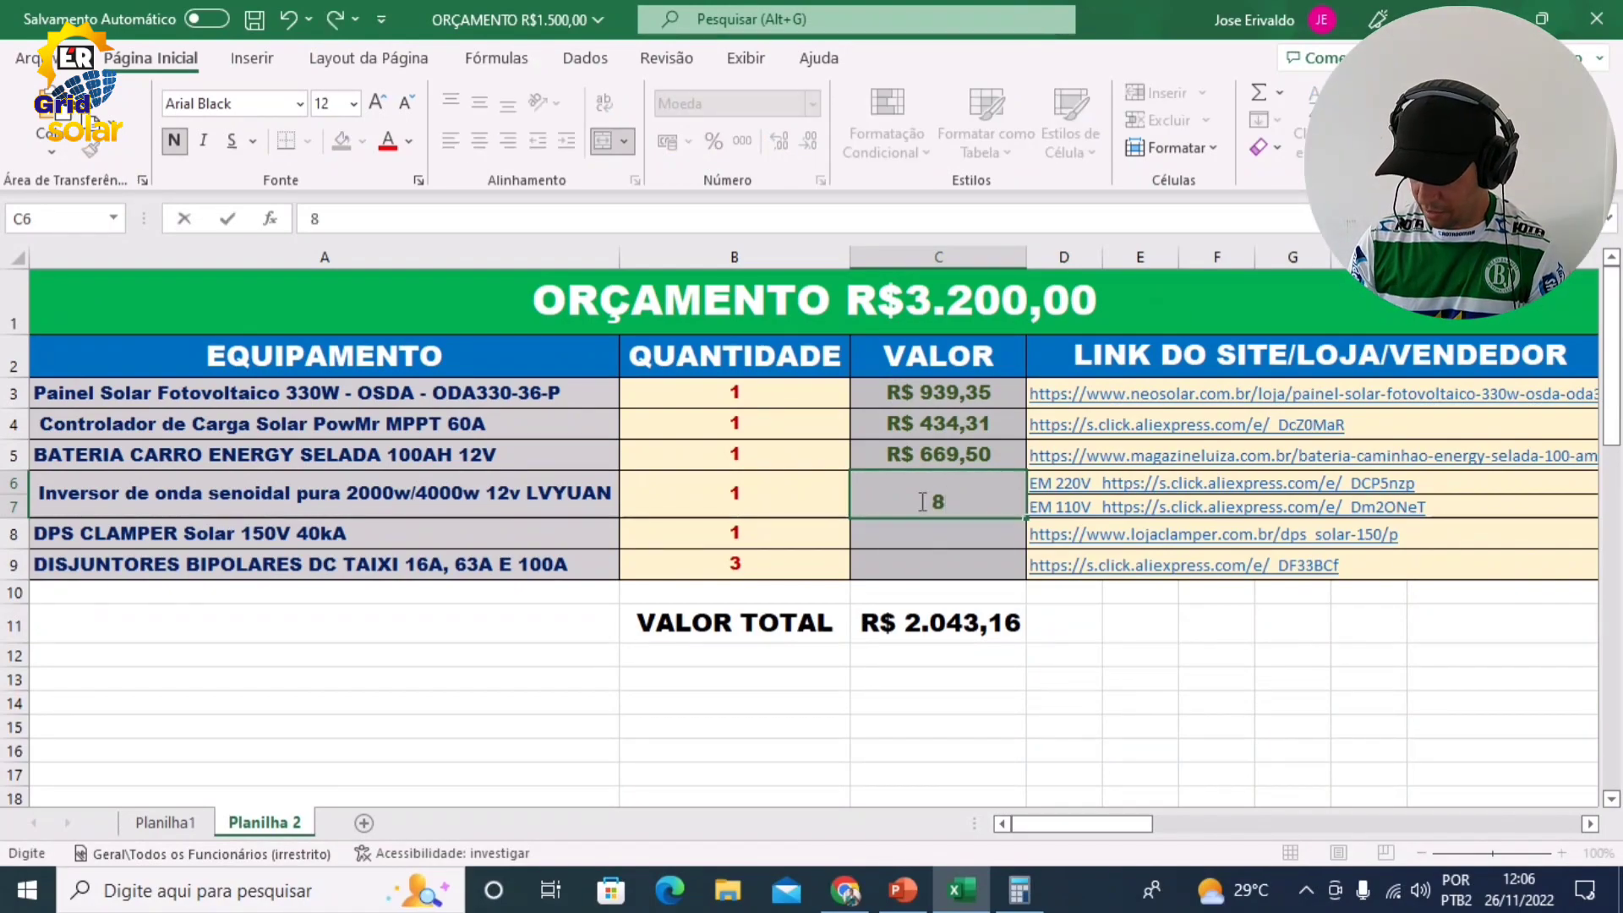
{"action": "type", "text": "61"}
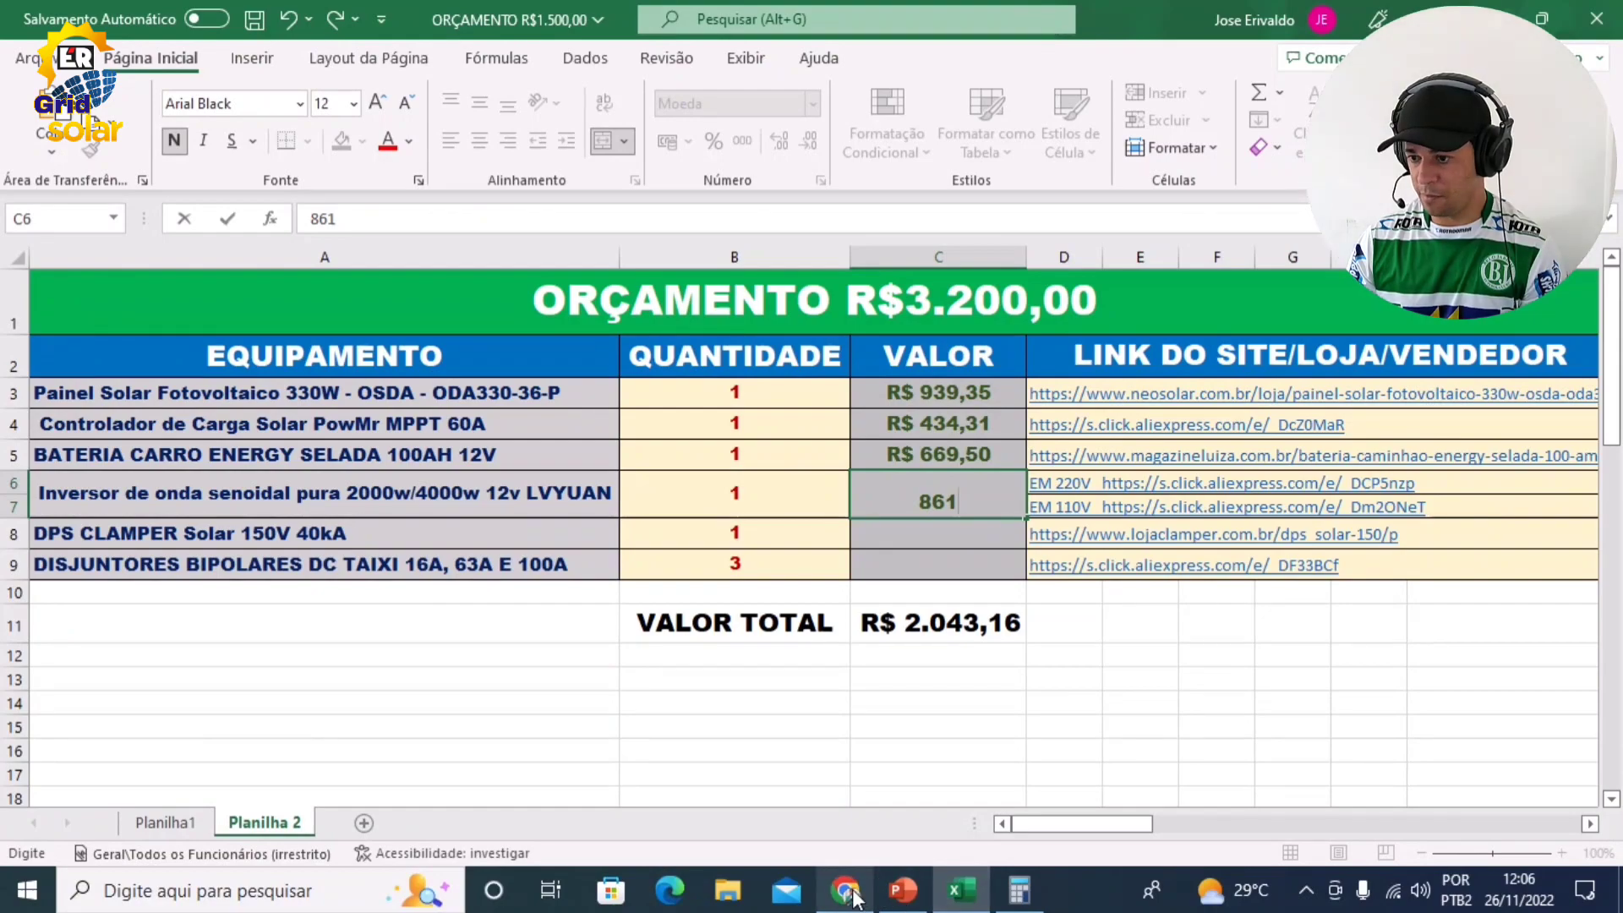
{"action": "left_click", "coordinate": [847, 892]}
{"action": "left_click", "coordinate": [848, 892]}
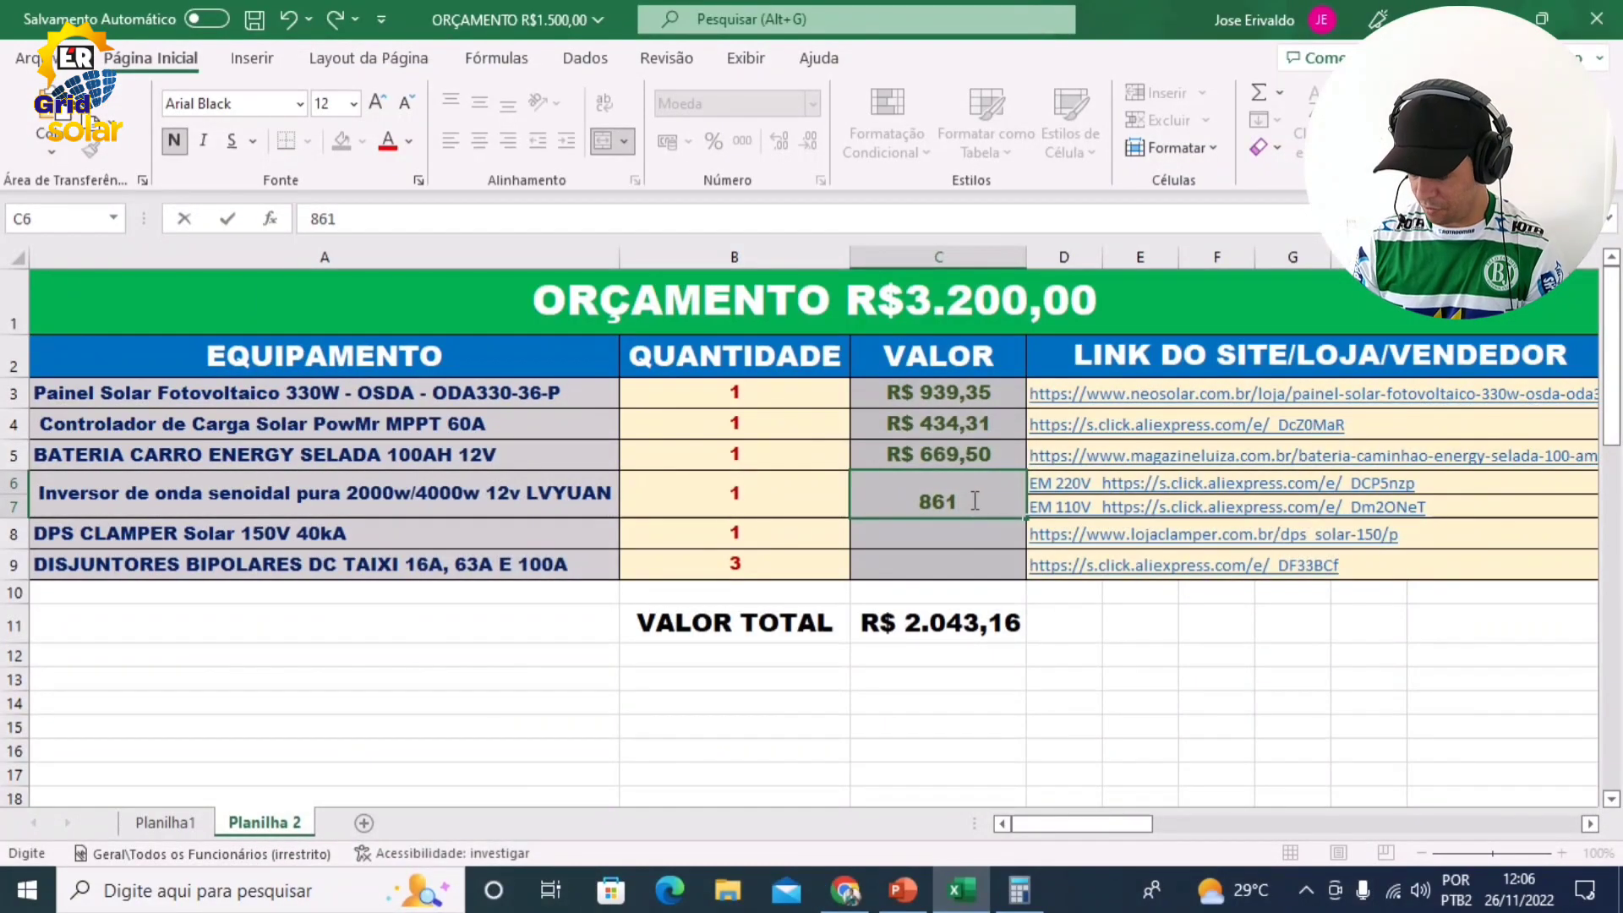
{"action": "type", "text": ",59"}
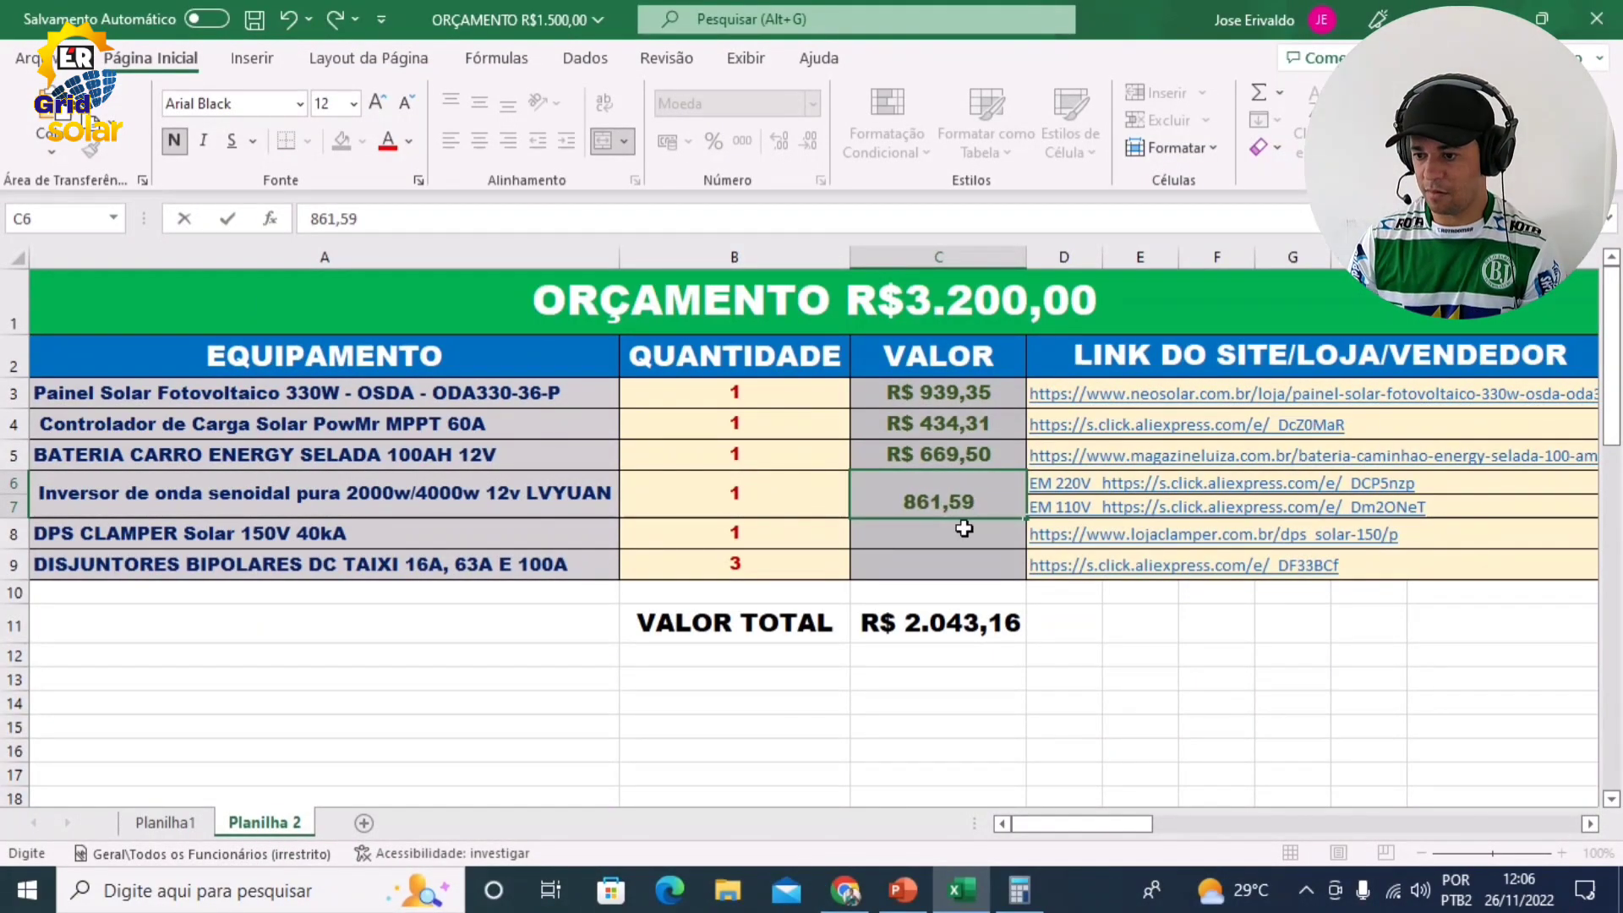
{"action": "left_click", "coordinate": [908, 701]}
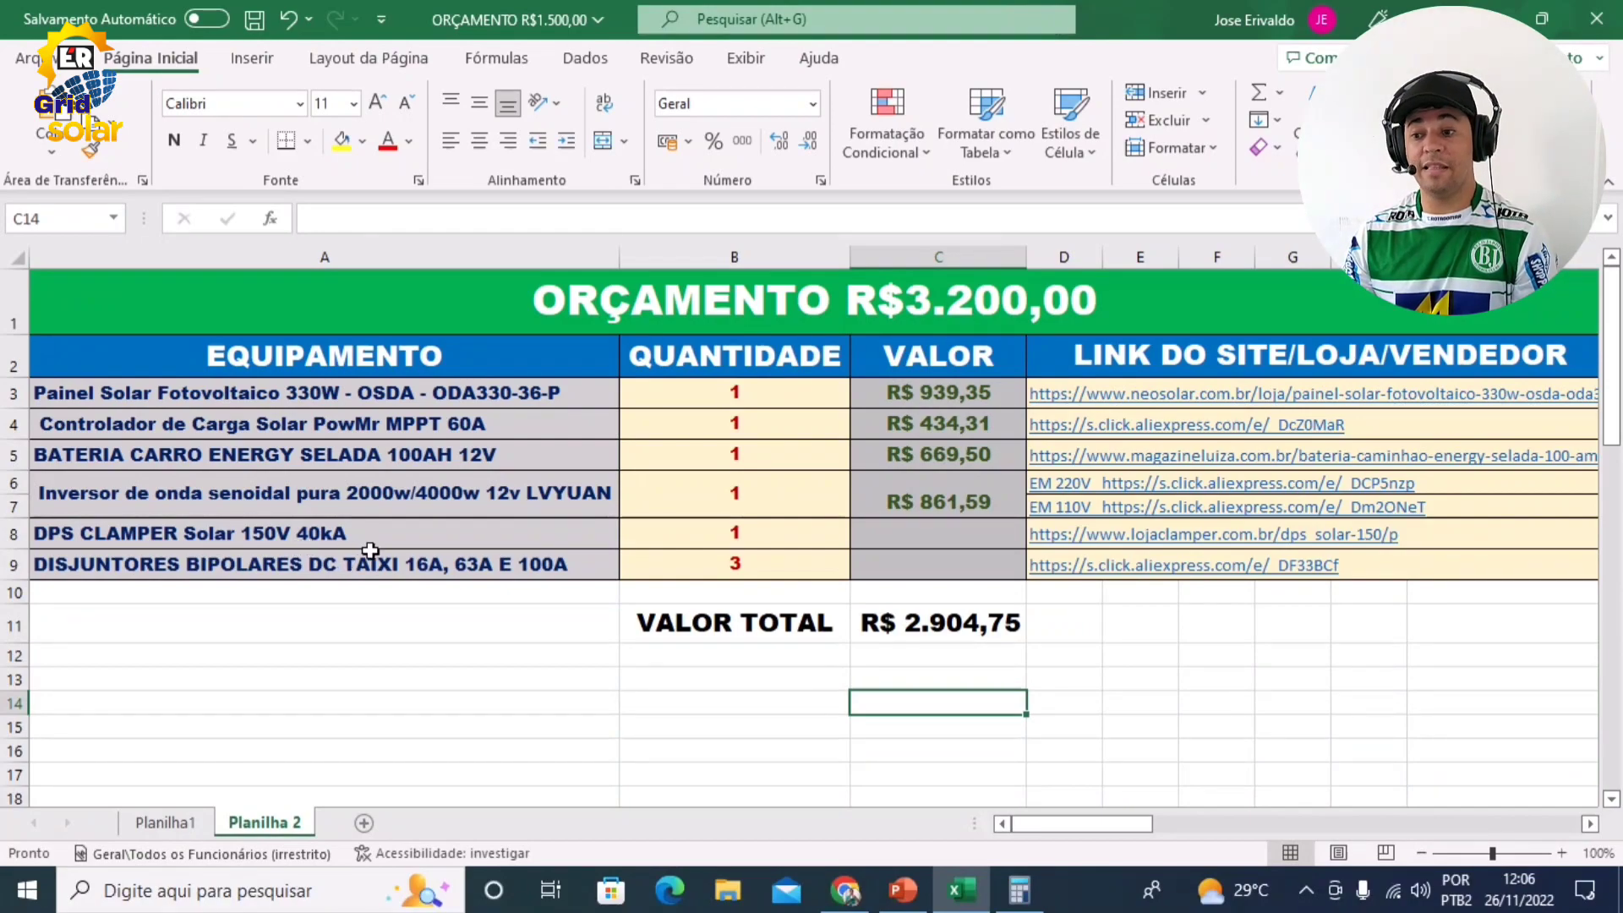
Open the store link for the DPS CLAMPER Solar 150V 40kA and simulate its shipping cost for the delivery postal code
{"action": "left_click", "coordinate": [1133, 534]}
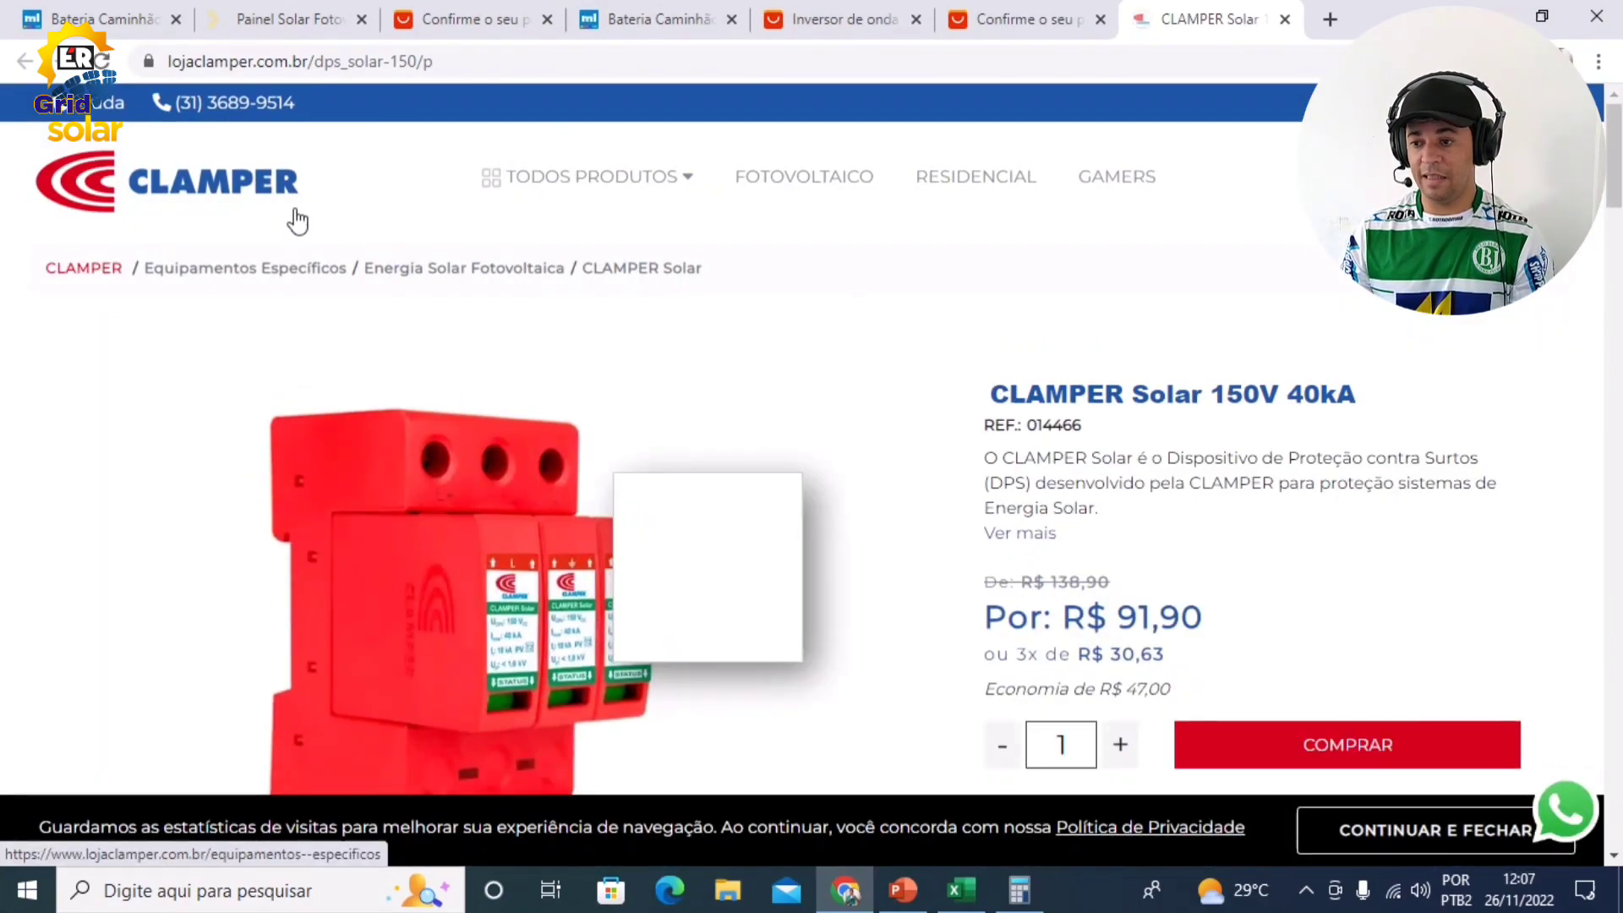
{"action": "scroll", "coordinate": [1242, 575], "scroll_direction": "down", "scroll_amount": 3}
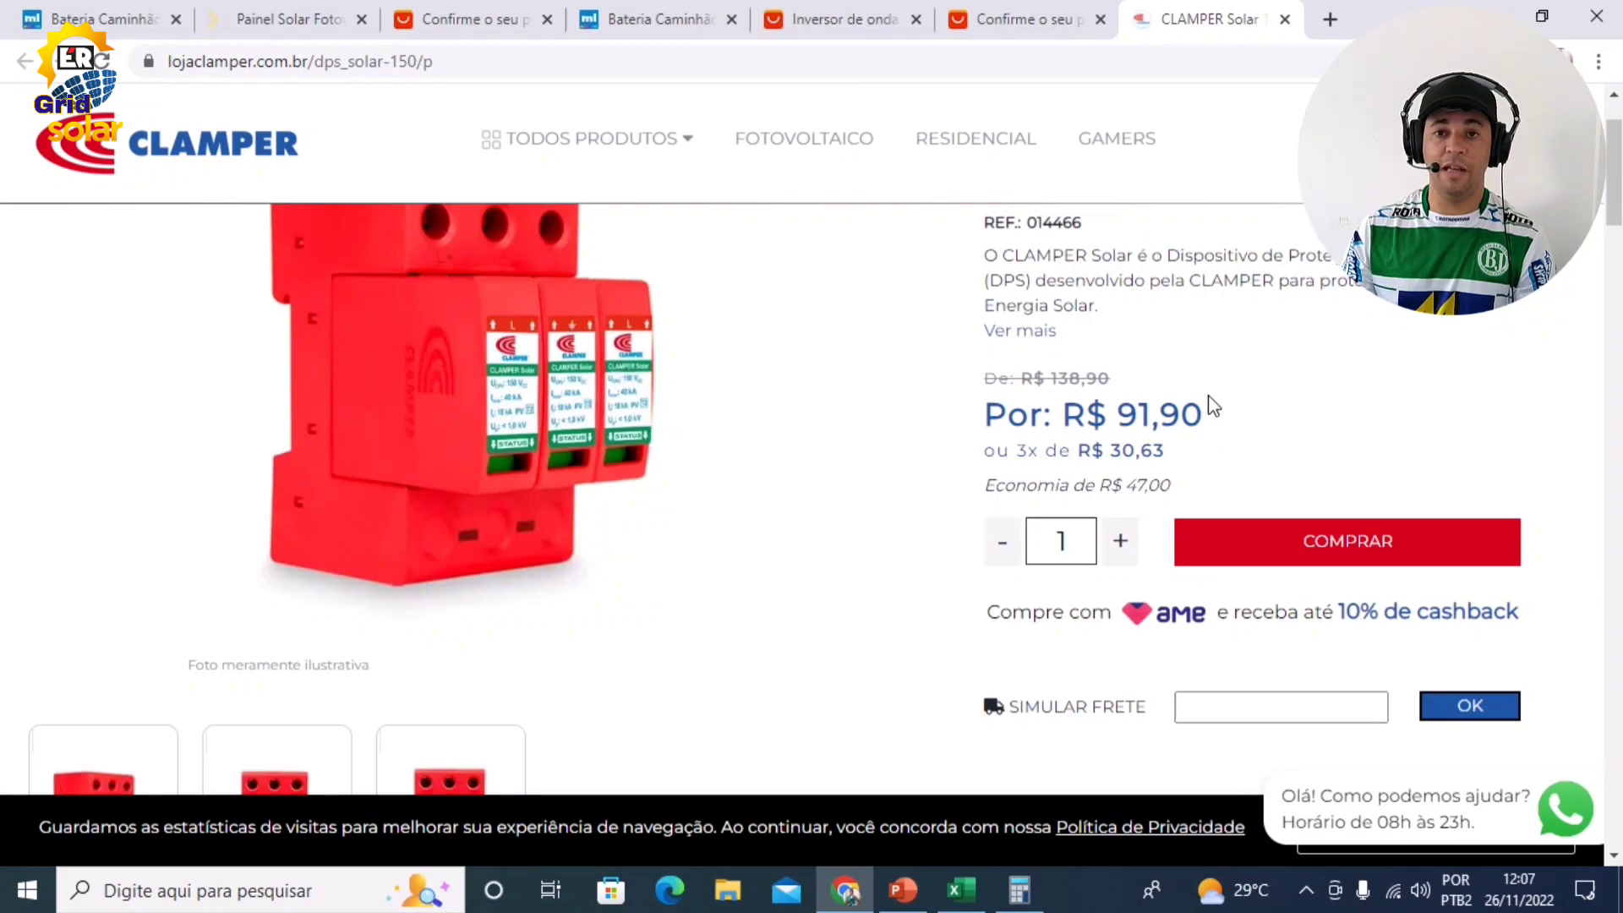
{"action": "scroll", "coordinate": [1217, 456], "scroll_direction": "down", "scroll_amount": 2}
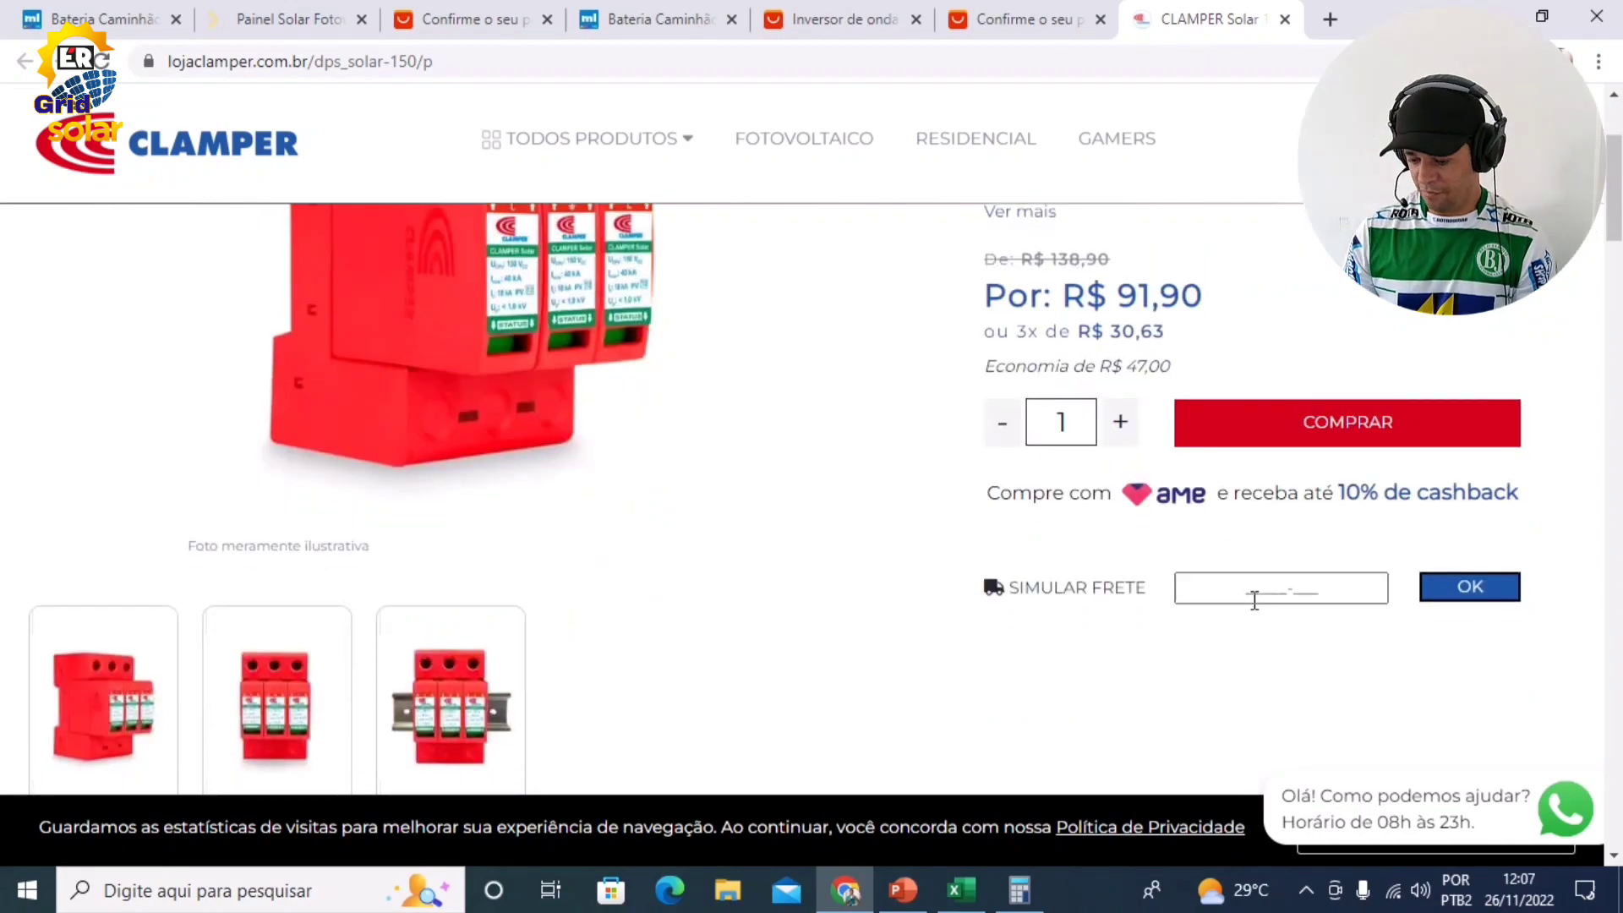
{"action": "type", "text": "55"}
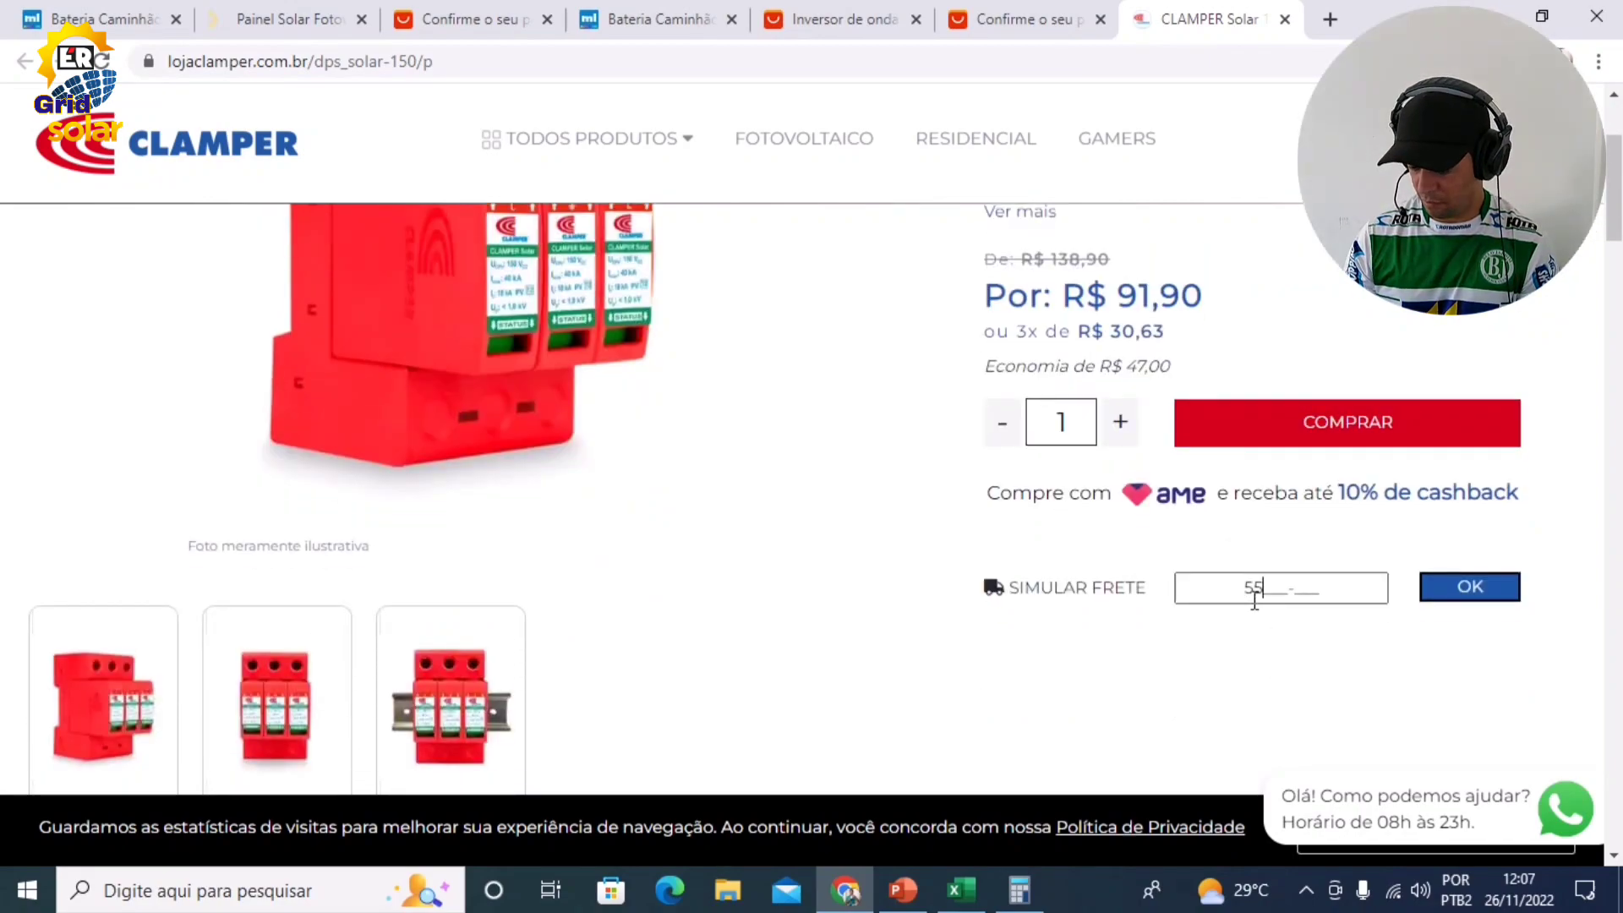
{"action": "type", "text": "299-745"}
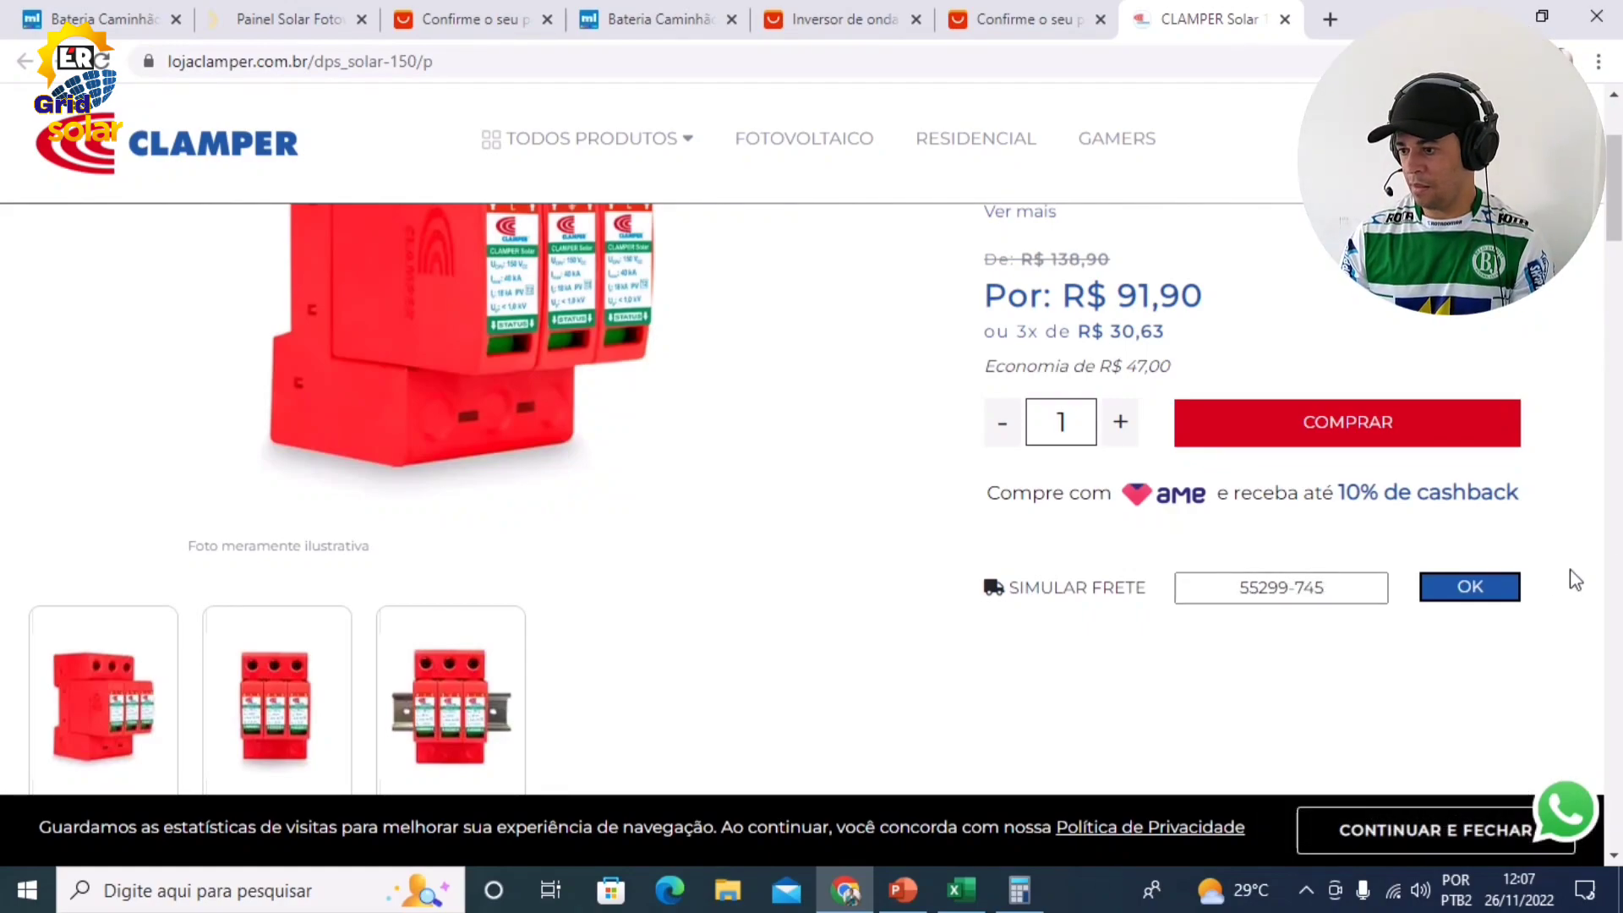
{"action": "left_click", "coordinate": [1481, 598]}
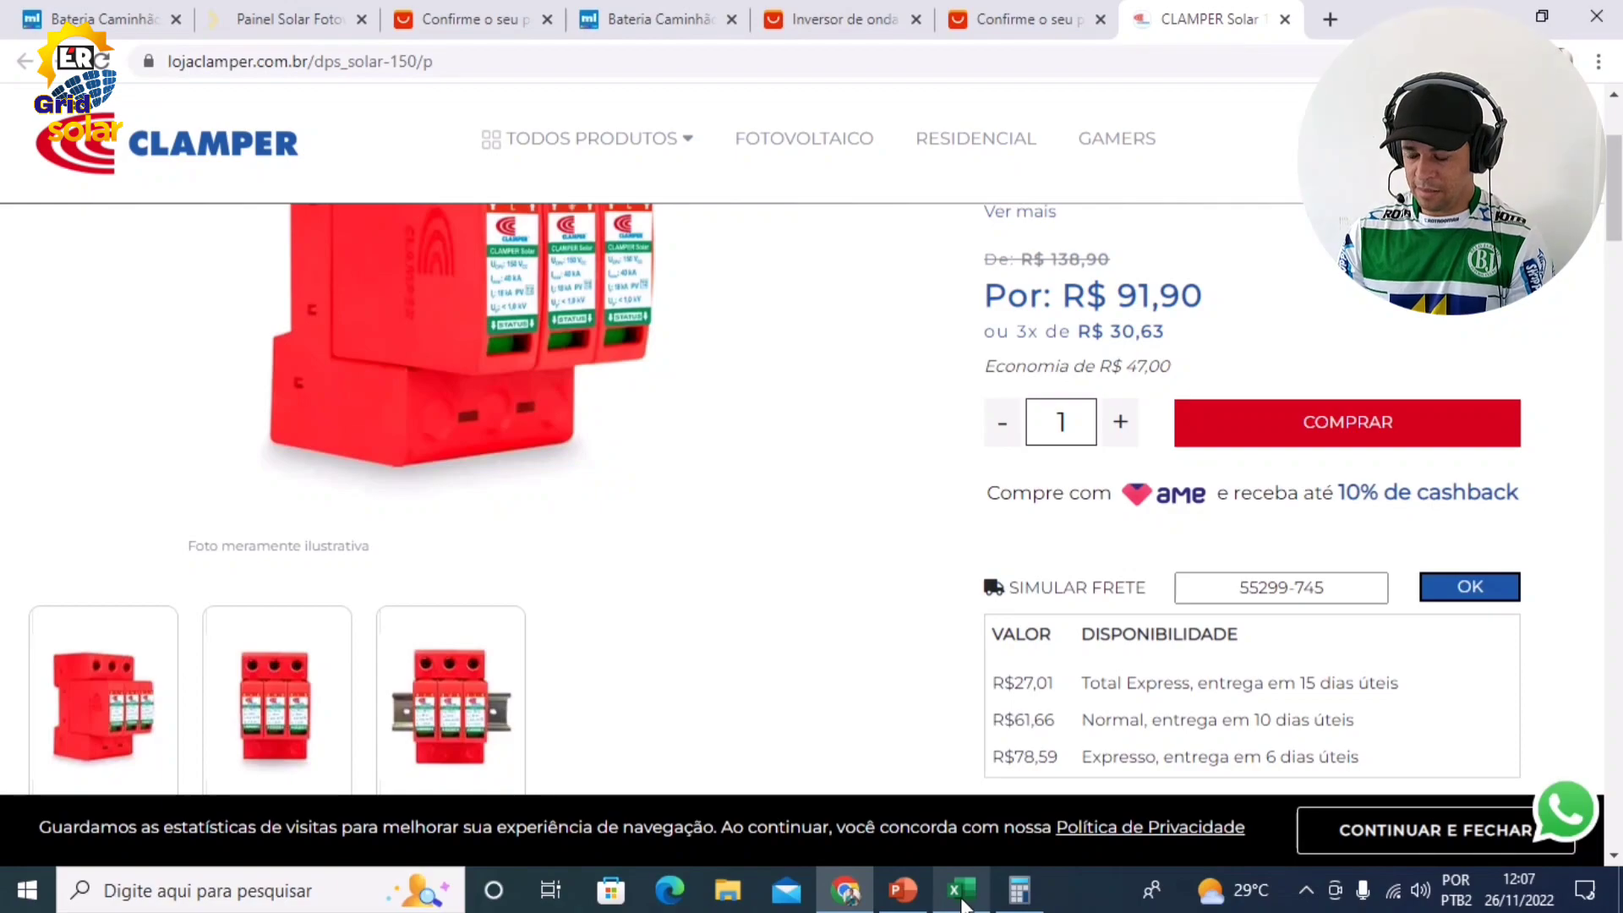
Switch to the Calculator, clear it, and add the 27,01 Total Express shipping to the DPS price of 91,90
{"action": "left_click", "coordinate": [1019, 890]}
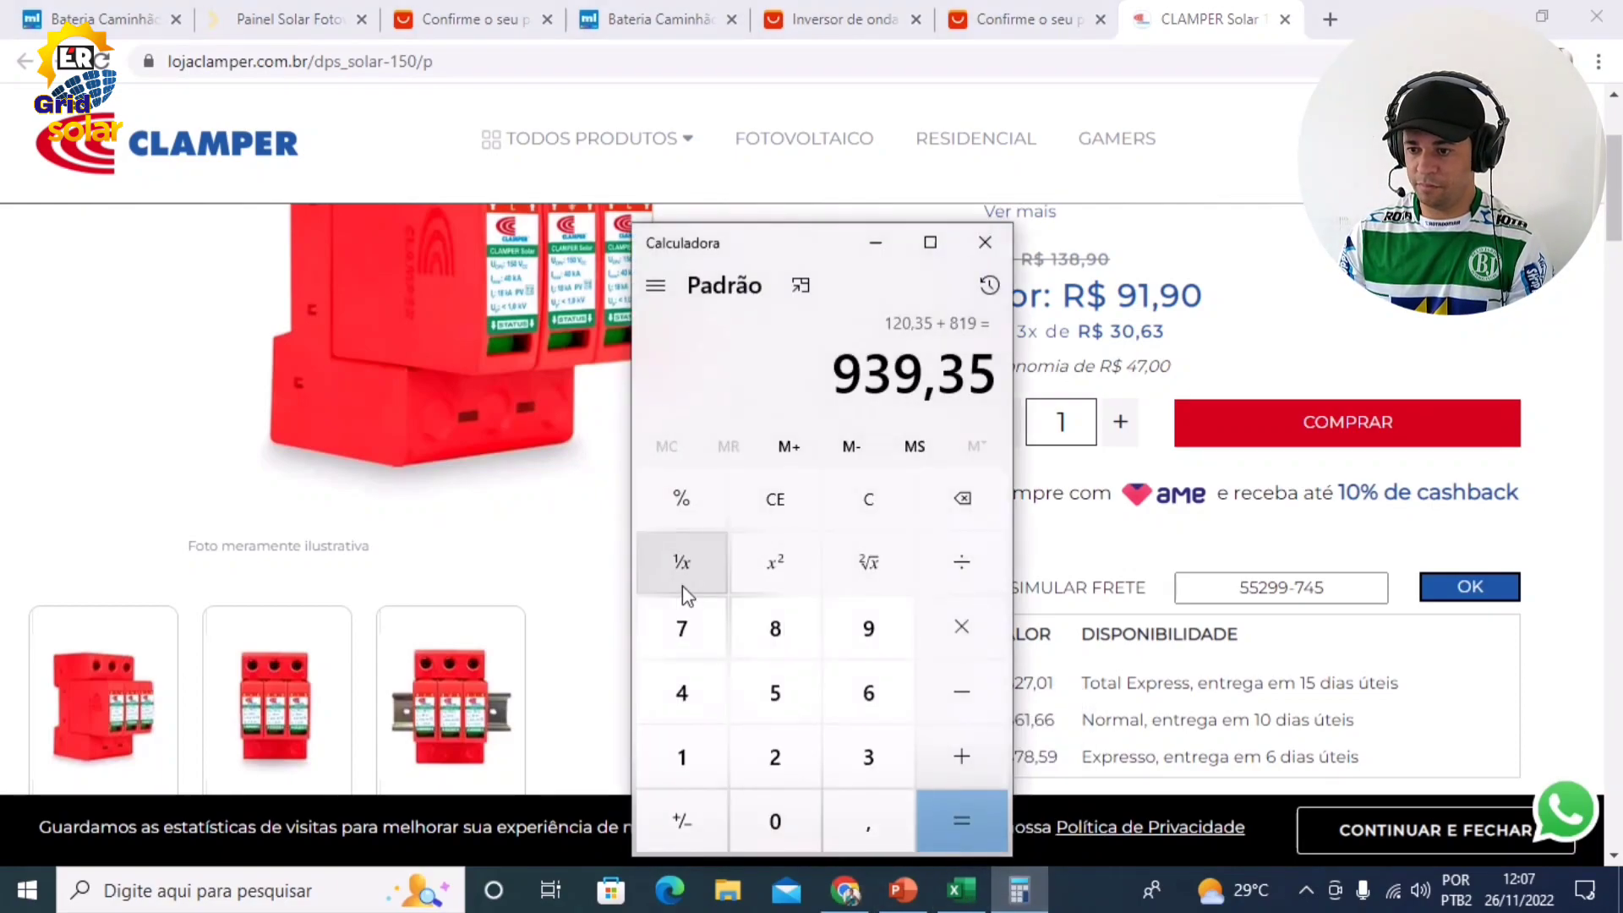
{"action": "left_click", "coordinate": [872, 497]}
{"action": "left_click", "coordinate": [775, 756]}
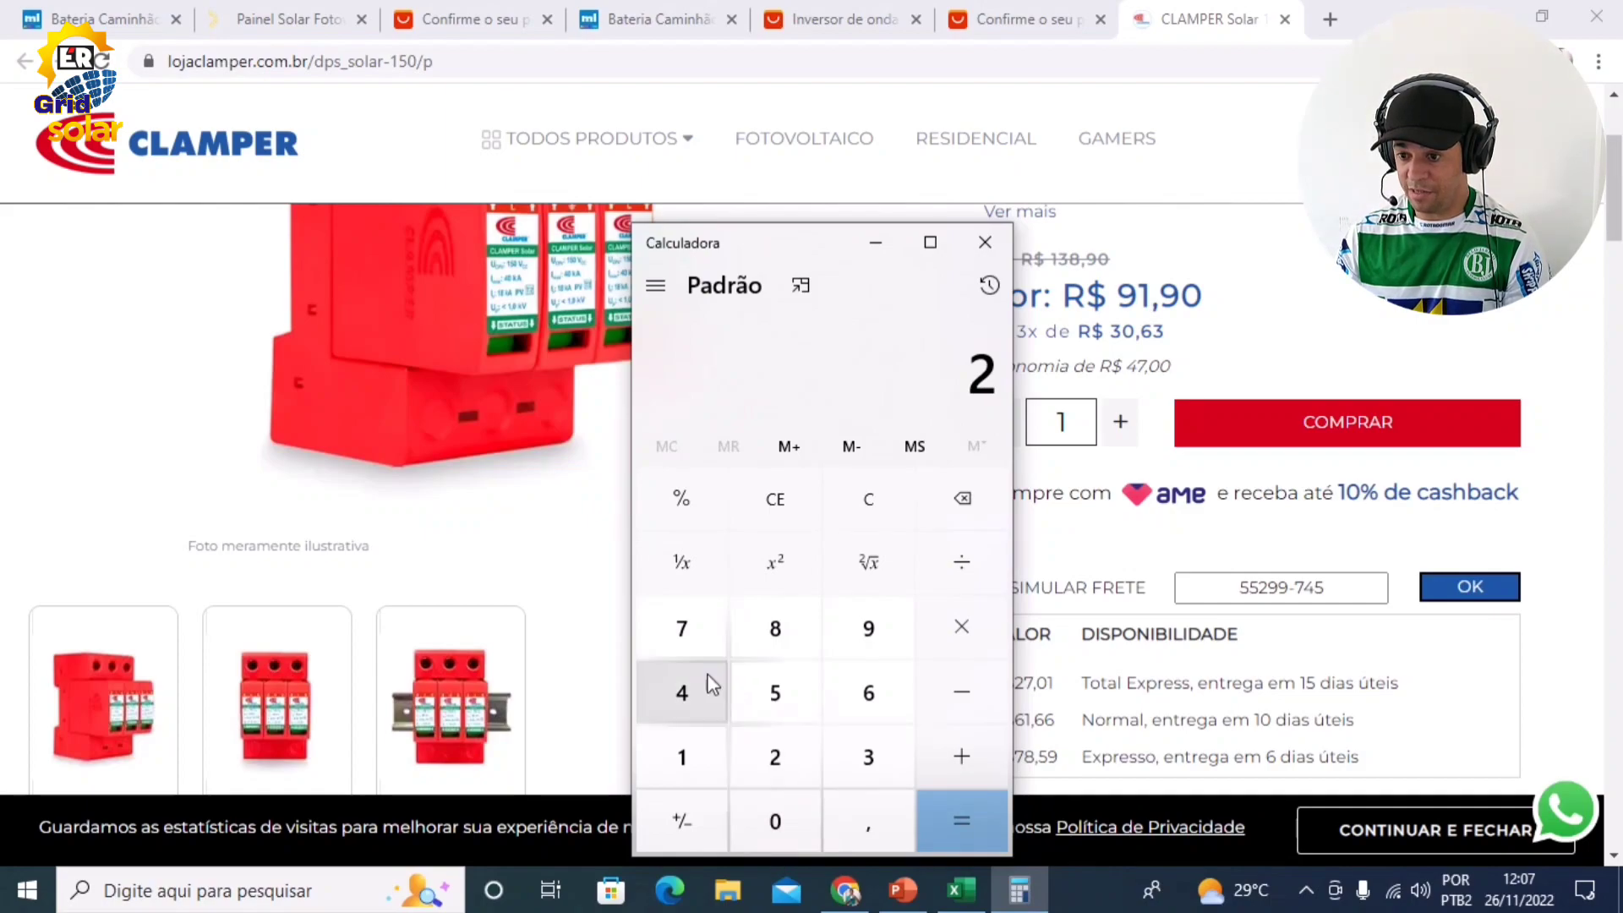
{"action": "left_click", "coordinate": [686, 622]}
{"action": "left_click", "coordinate": [860, 814]}
{"action": "left_click", "coordinate": [767, 819]}
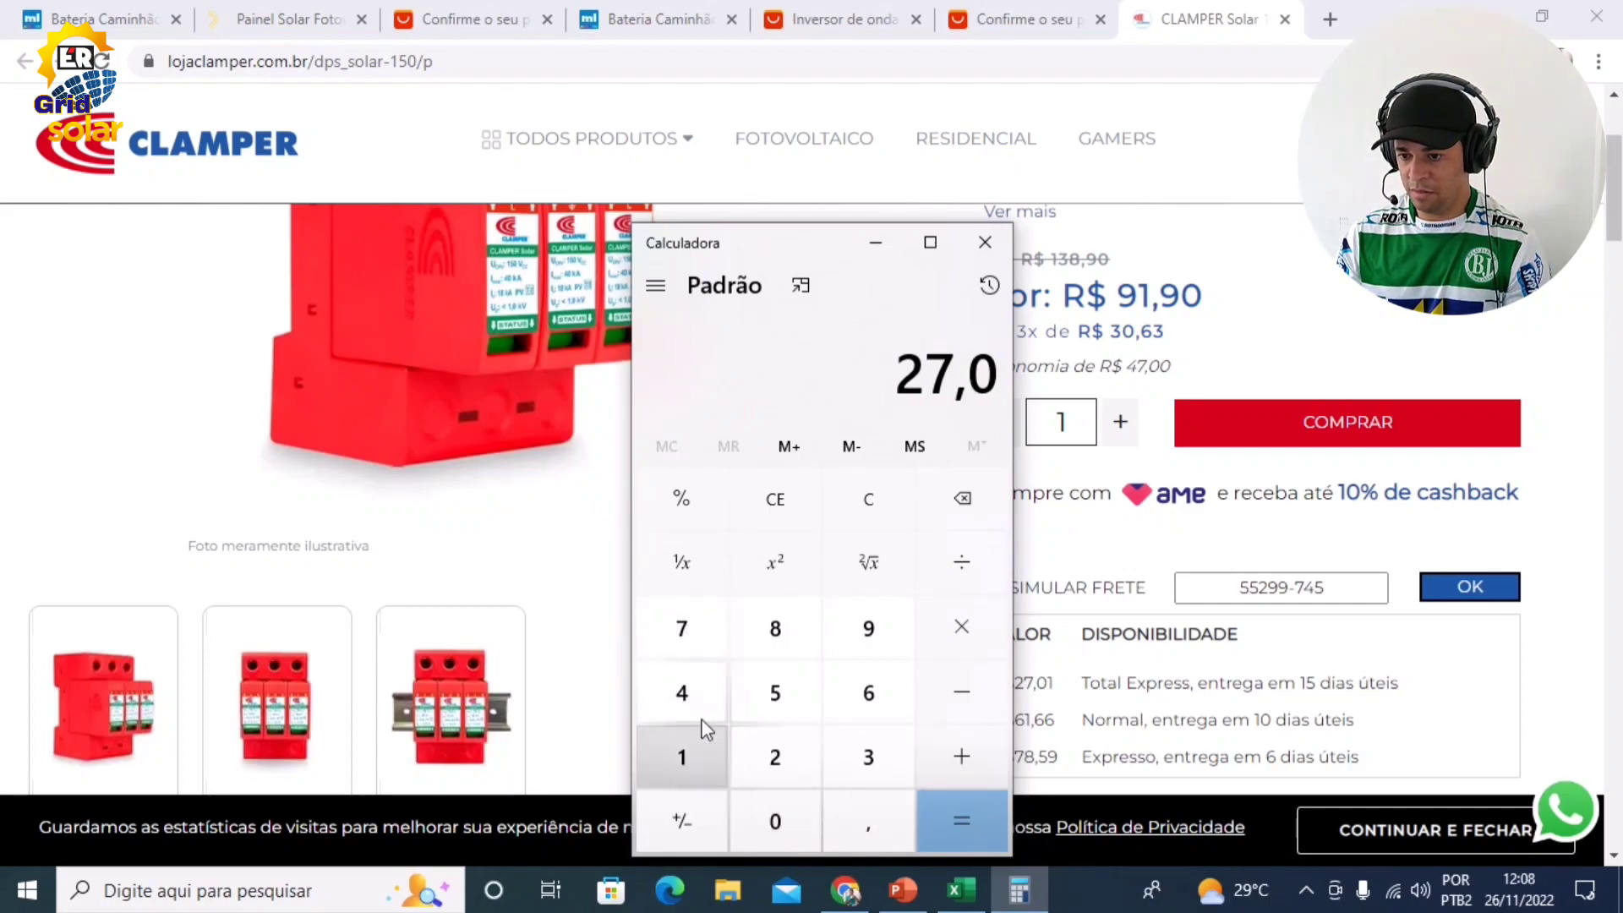
{"action": "left_click", "coordinate": [681, 756]}
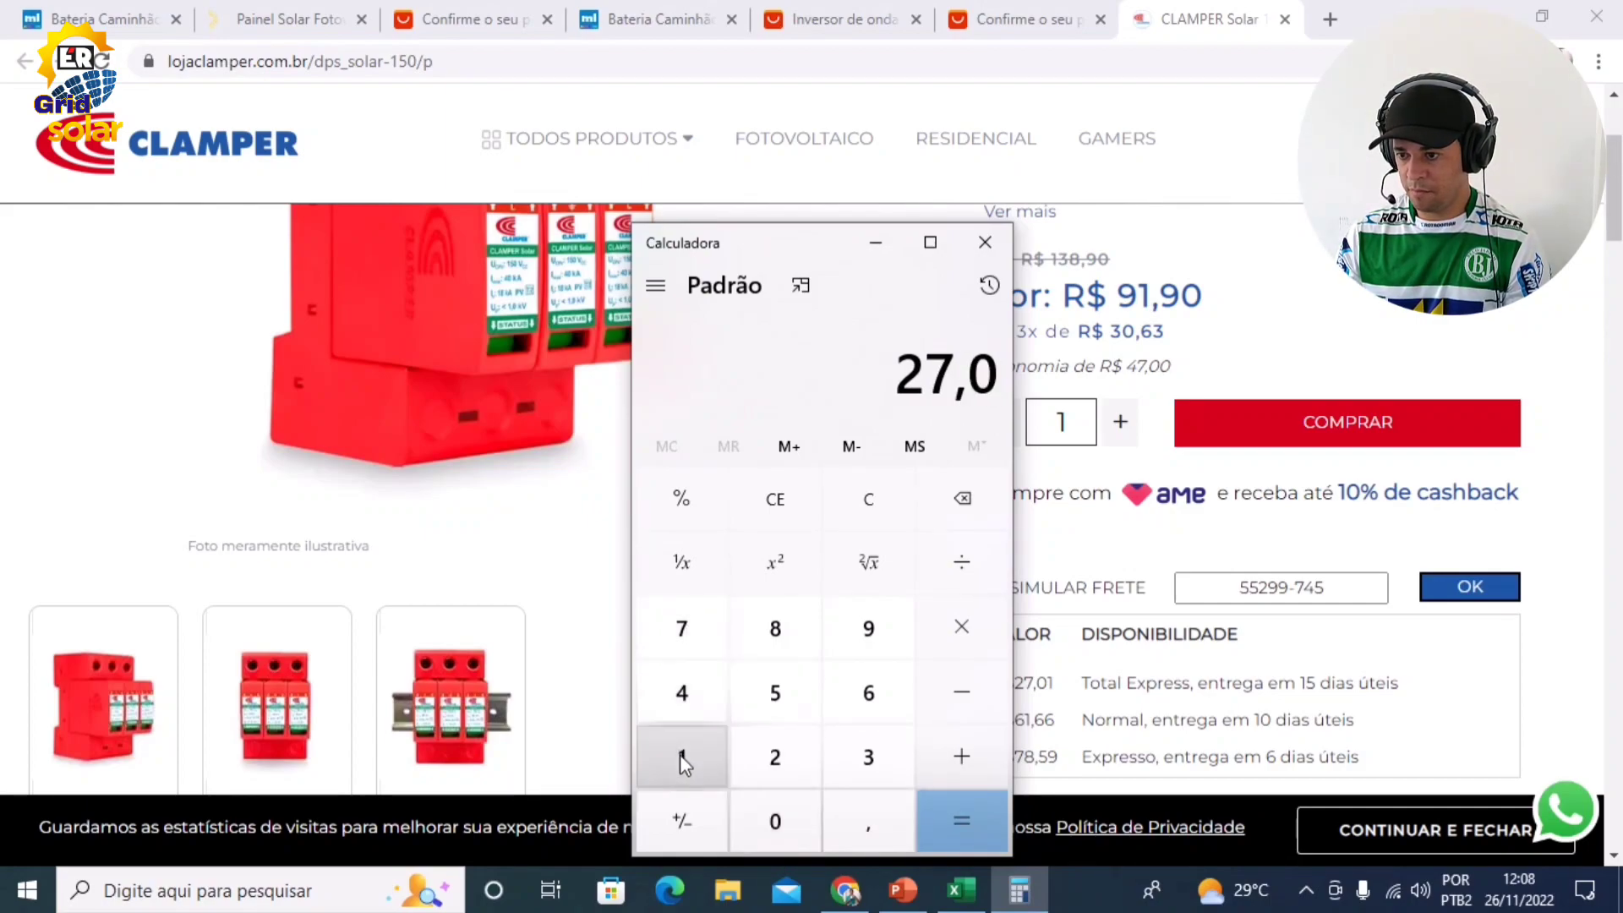
{"action": "left_click", "coordinate": [964, 753]}
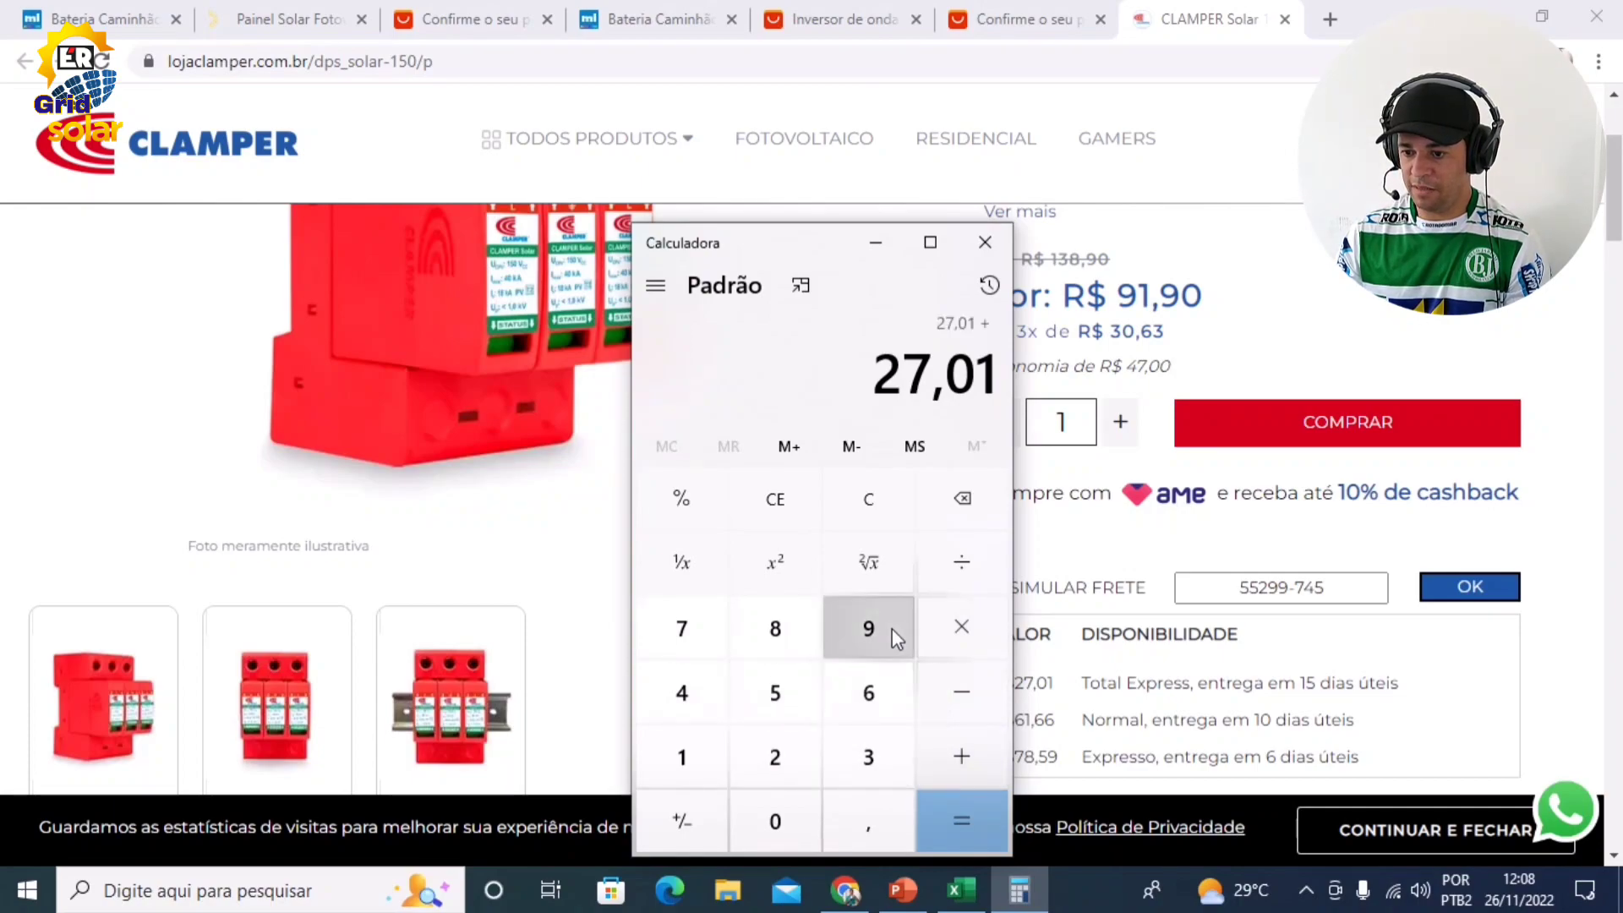
{"action": "left_click", "coordinate": [868, 627]}
{"action": "left_click", "coordinate": [681, 756]}
{"action": "left_click", "coordinate": [868, 820]}
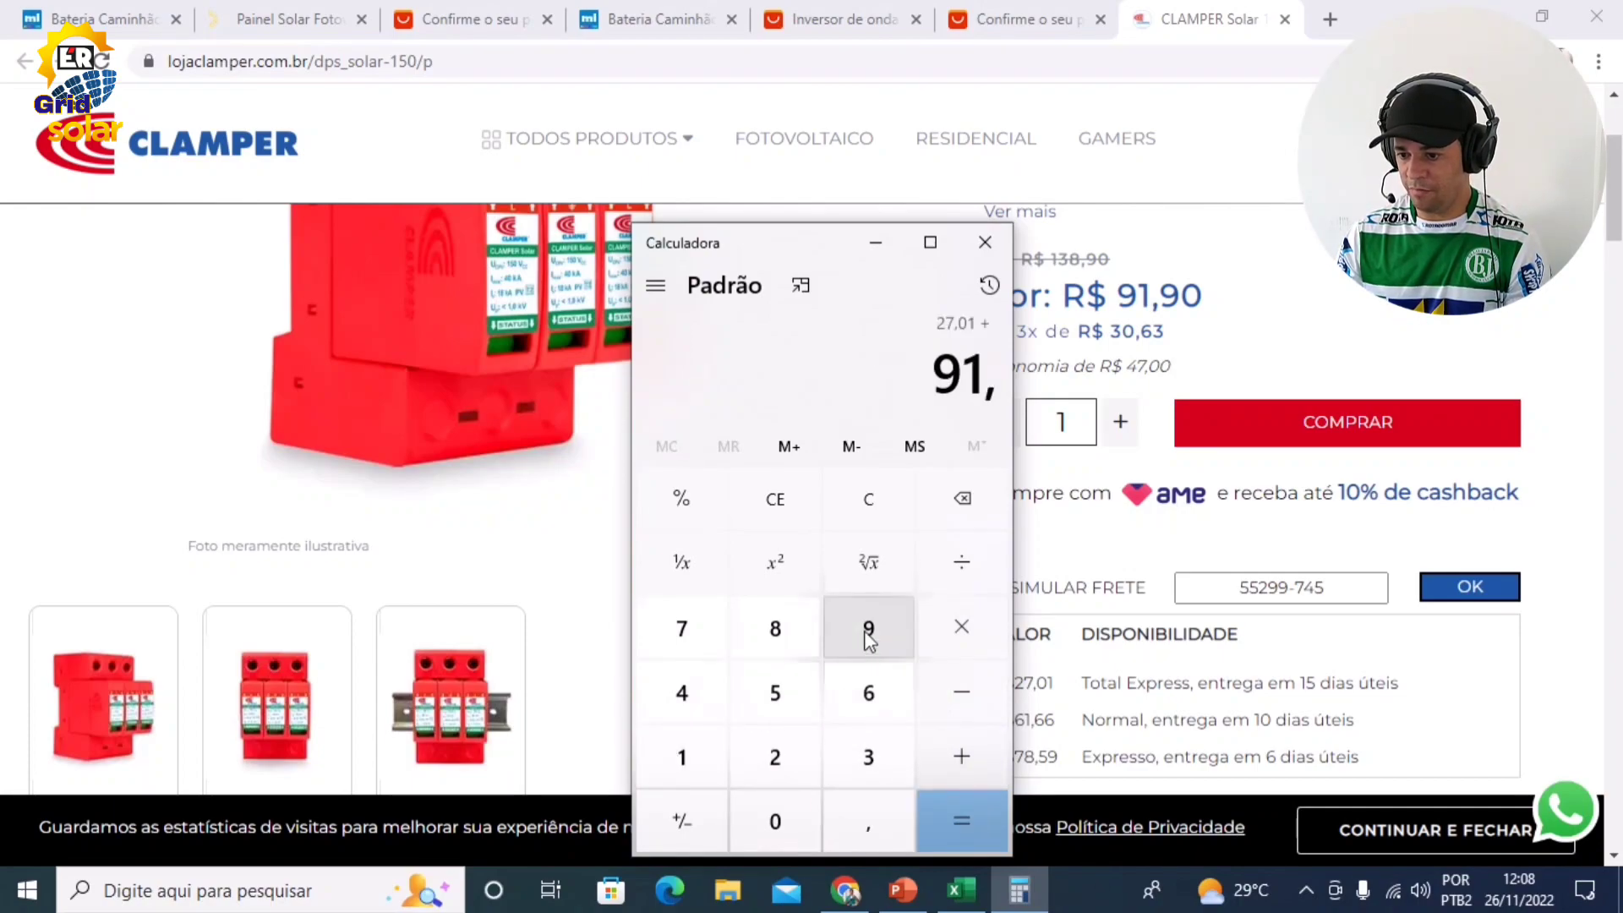
{"action": "left_click", "coordinate": [868, 628]}
{"action": "left_click", "coordinate": [775, 820]}
{"action": "left_click", "coordinate": [961, 820]}
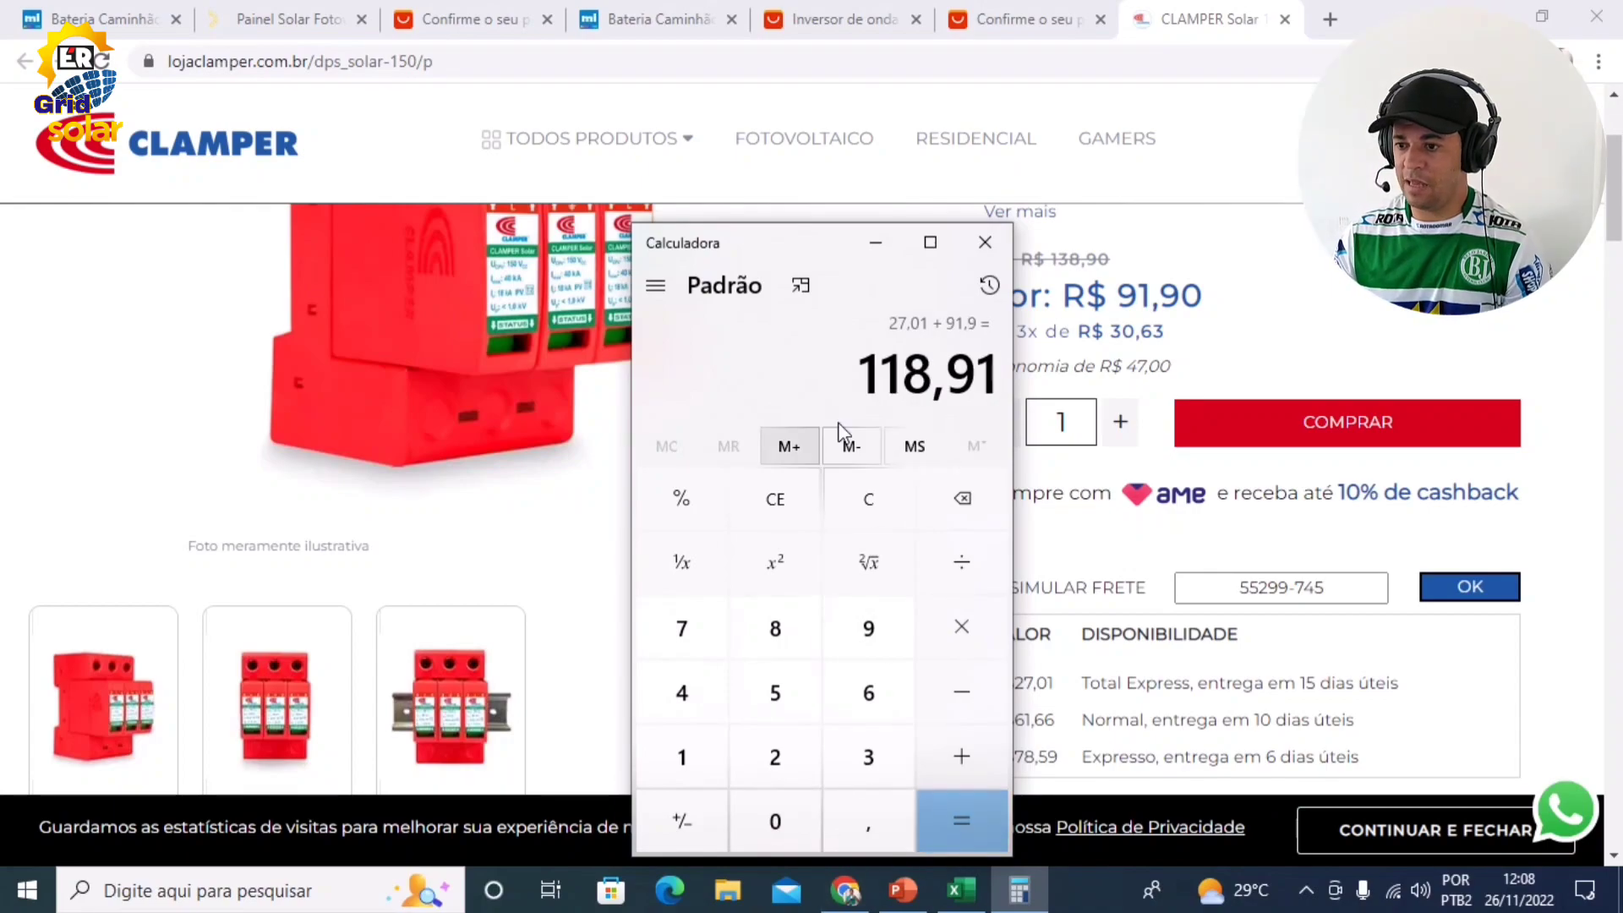
Switch to the Excel budget and enter 118,91 as the DPS CLAMPER's value in cell C8
{"action": "left_click", "coordinate": [961, 889]}
{"action": "left_click", "coordinate": [890, 542]}
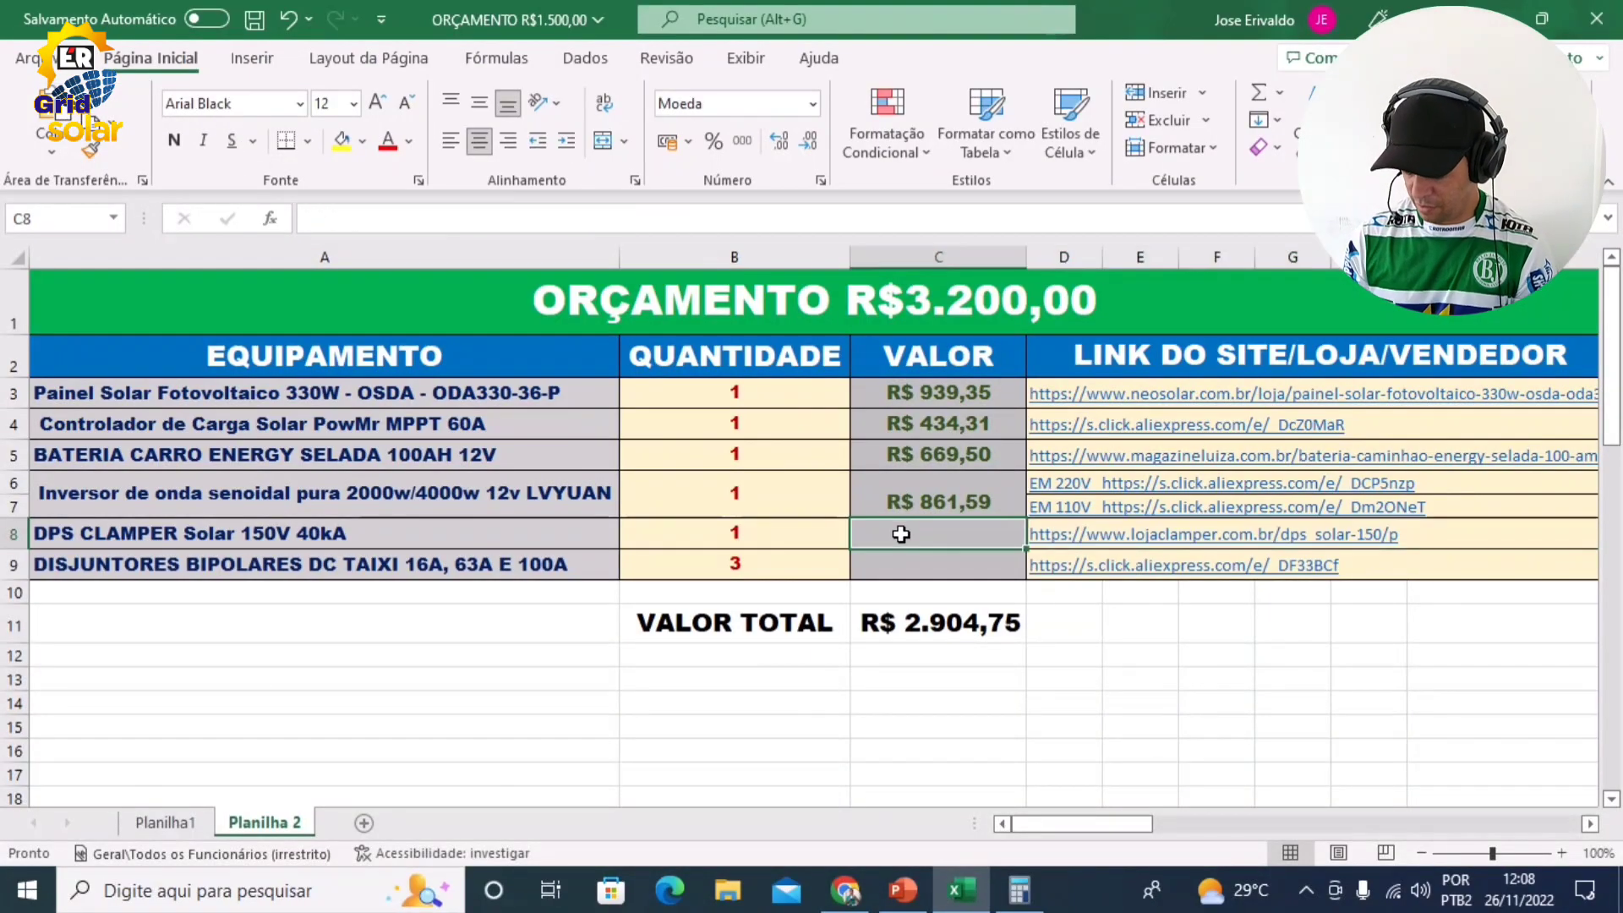
{"action": "type", "text": "118"}
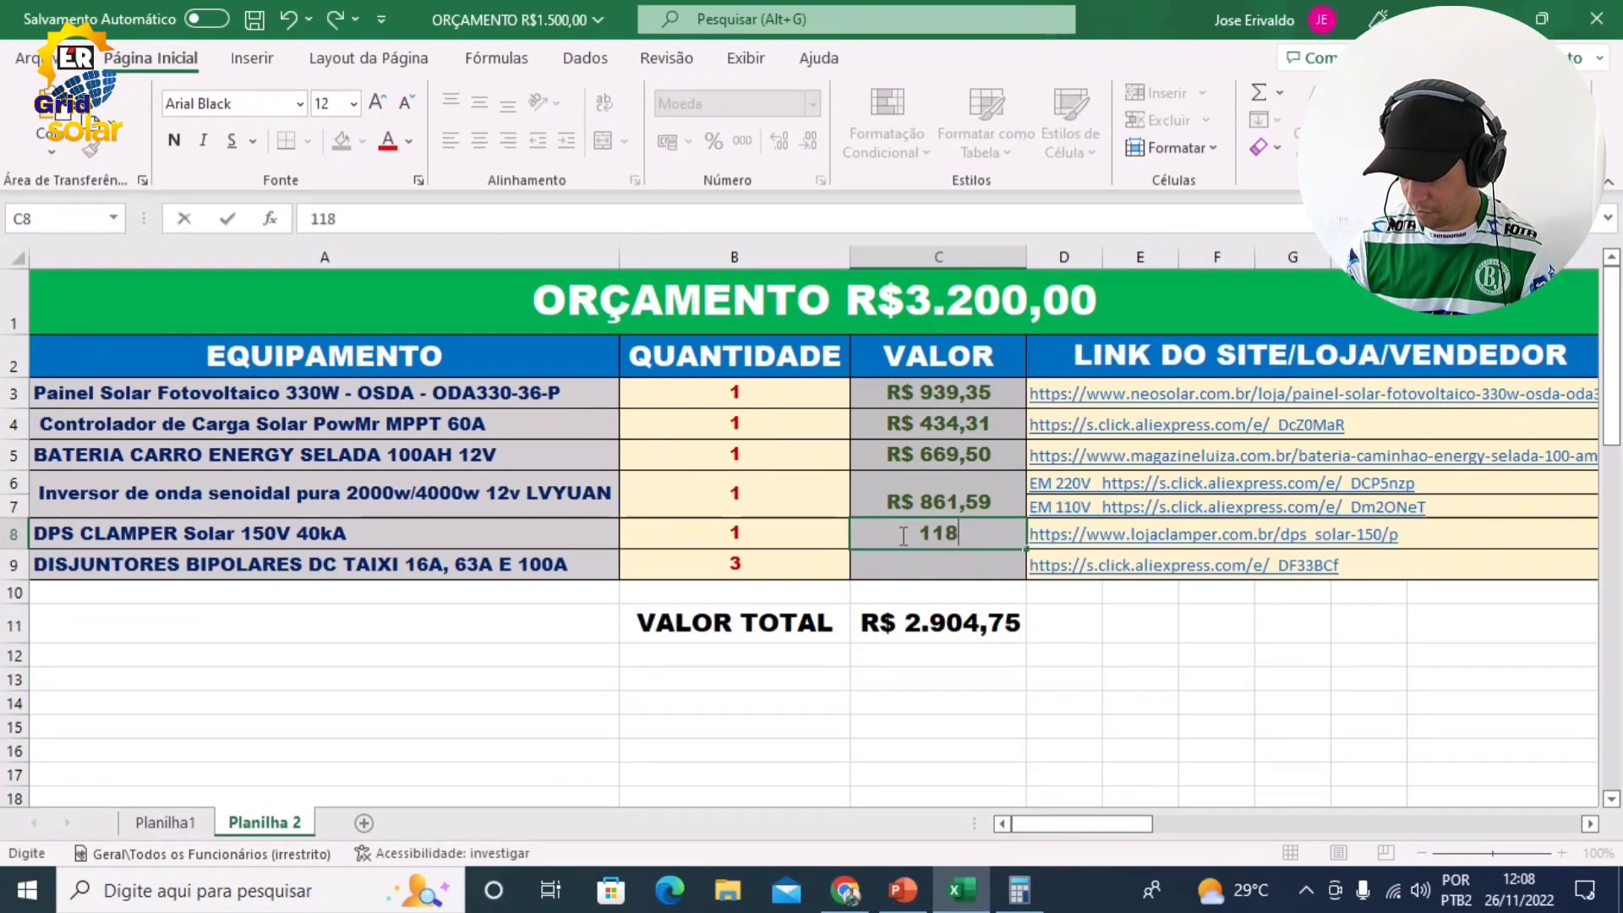
{"action": "type", "text": ",91"}
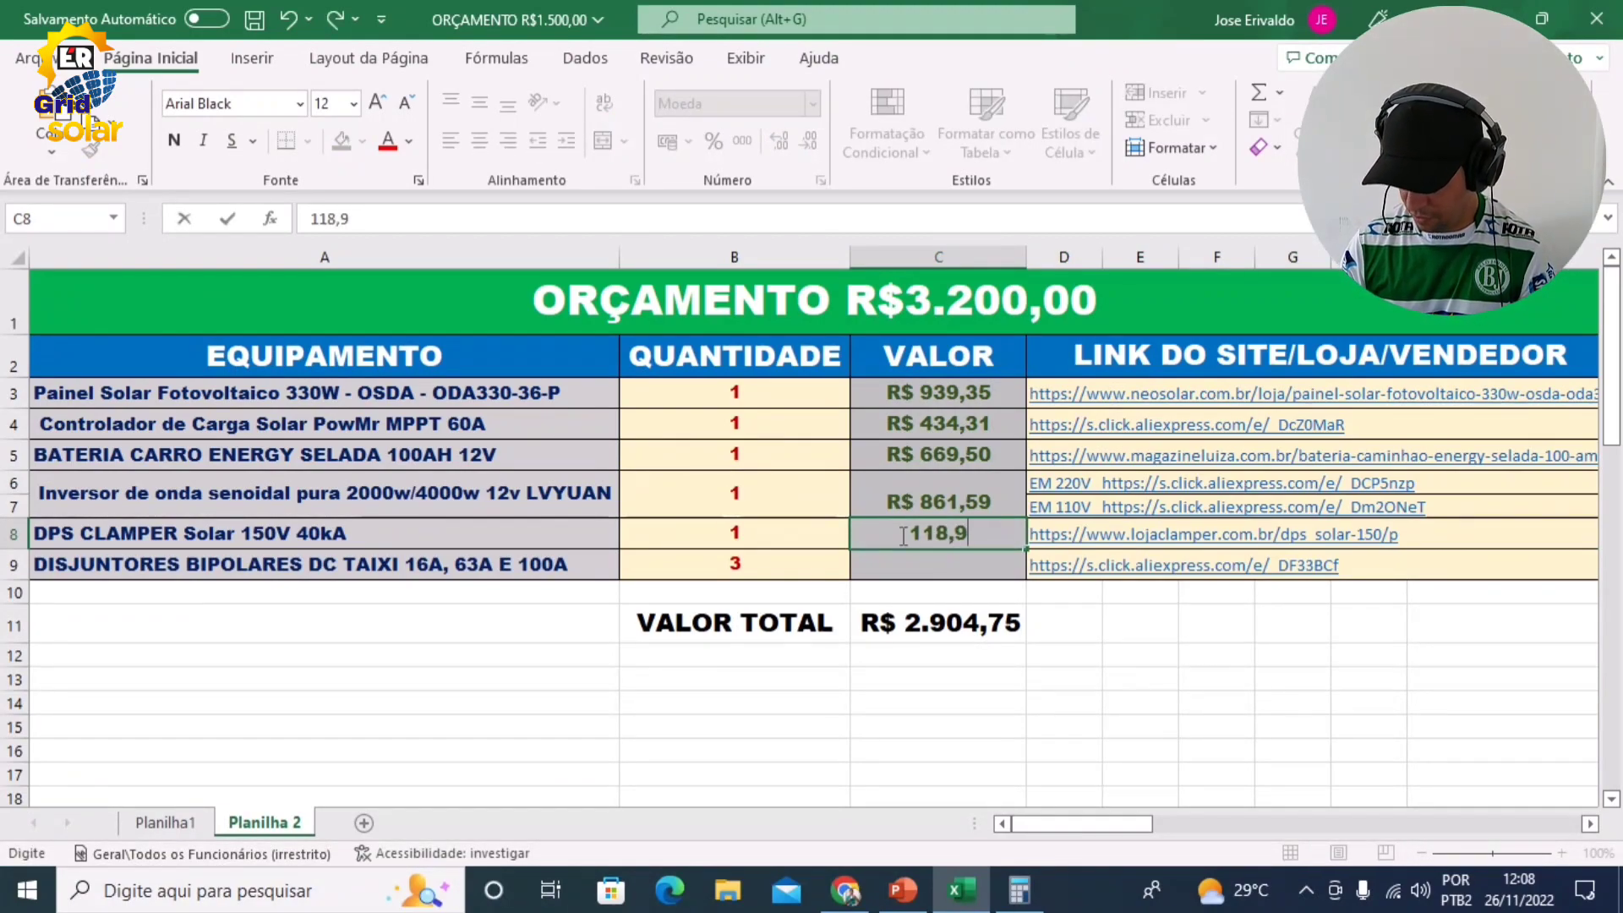
{"action": "left_click", "coordinate": [1081, 695]}
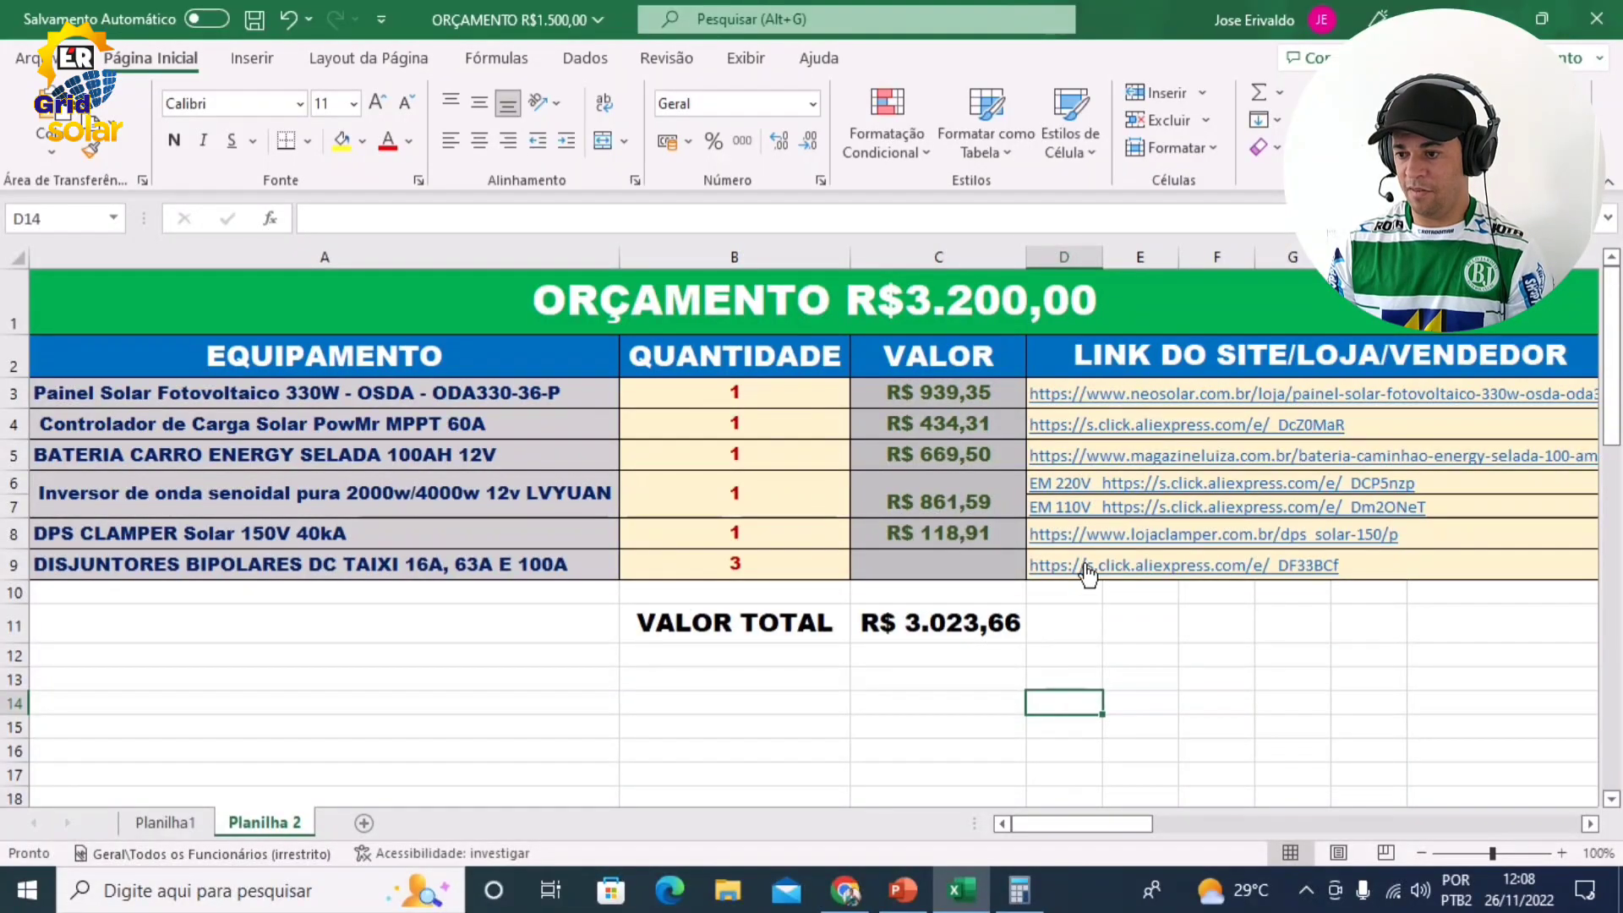
Open the TAIXI breakers' store link, add the 2P DC 16A version to the shopping cart, and continue shopping
{"action": "left_click", "coordinate": [1052, 569]}
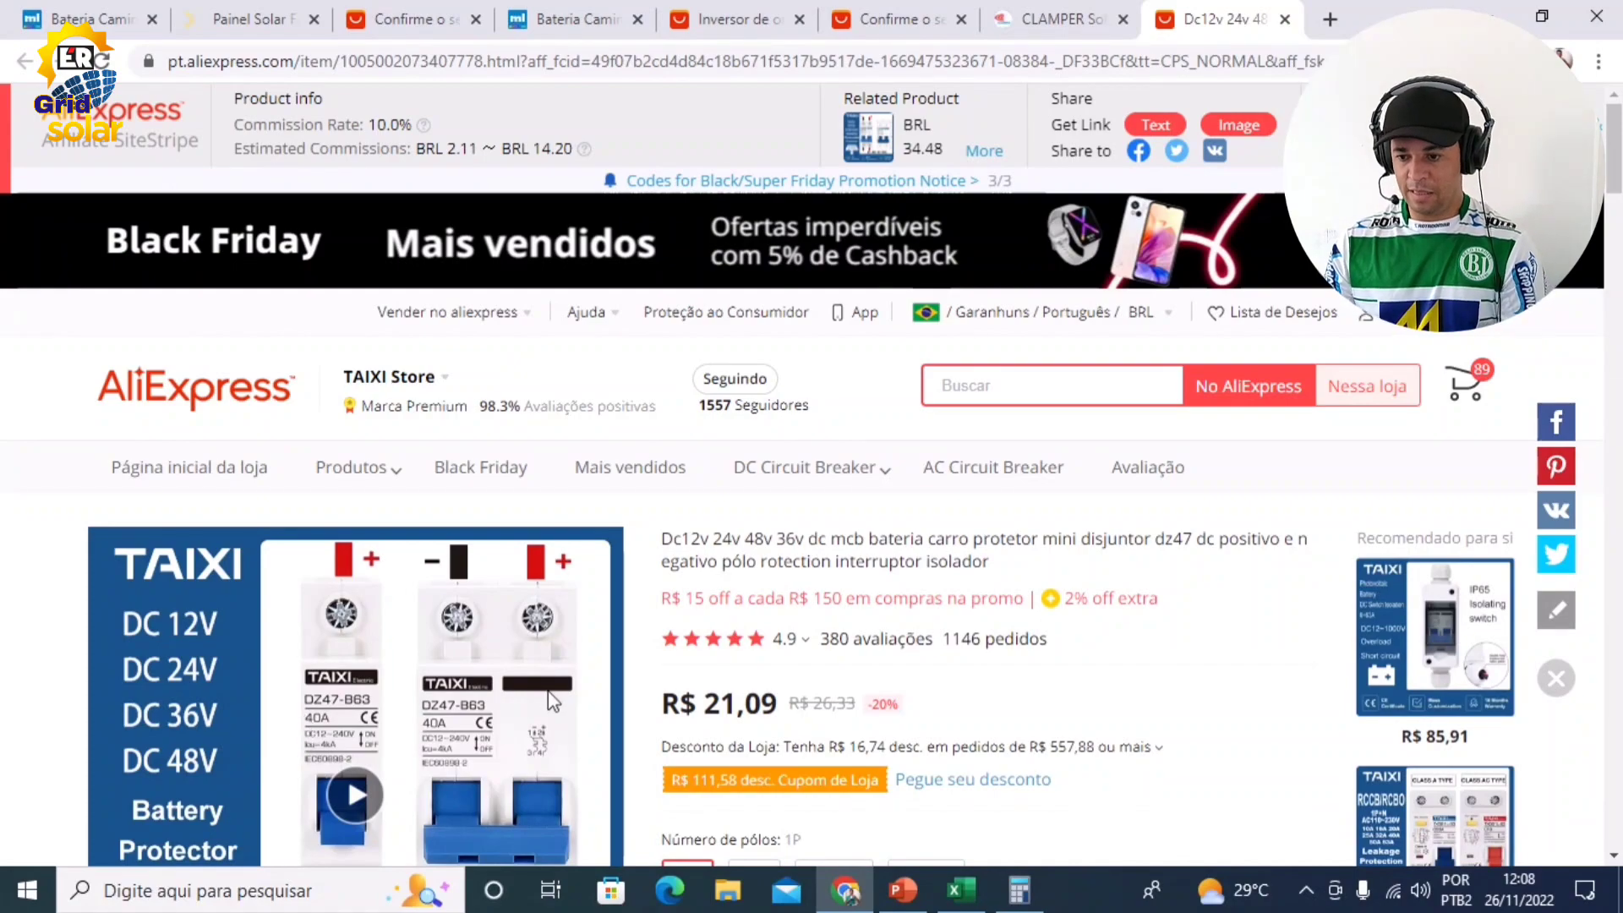
{"action": "scroll", "coordinate": [670, 674], "scroll_direction": "down", "scroll_amount": 3}
{"action": "left_click", "coordinate": [751, 650]}
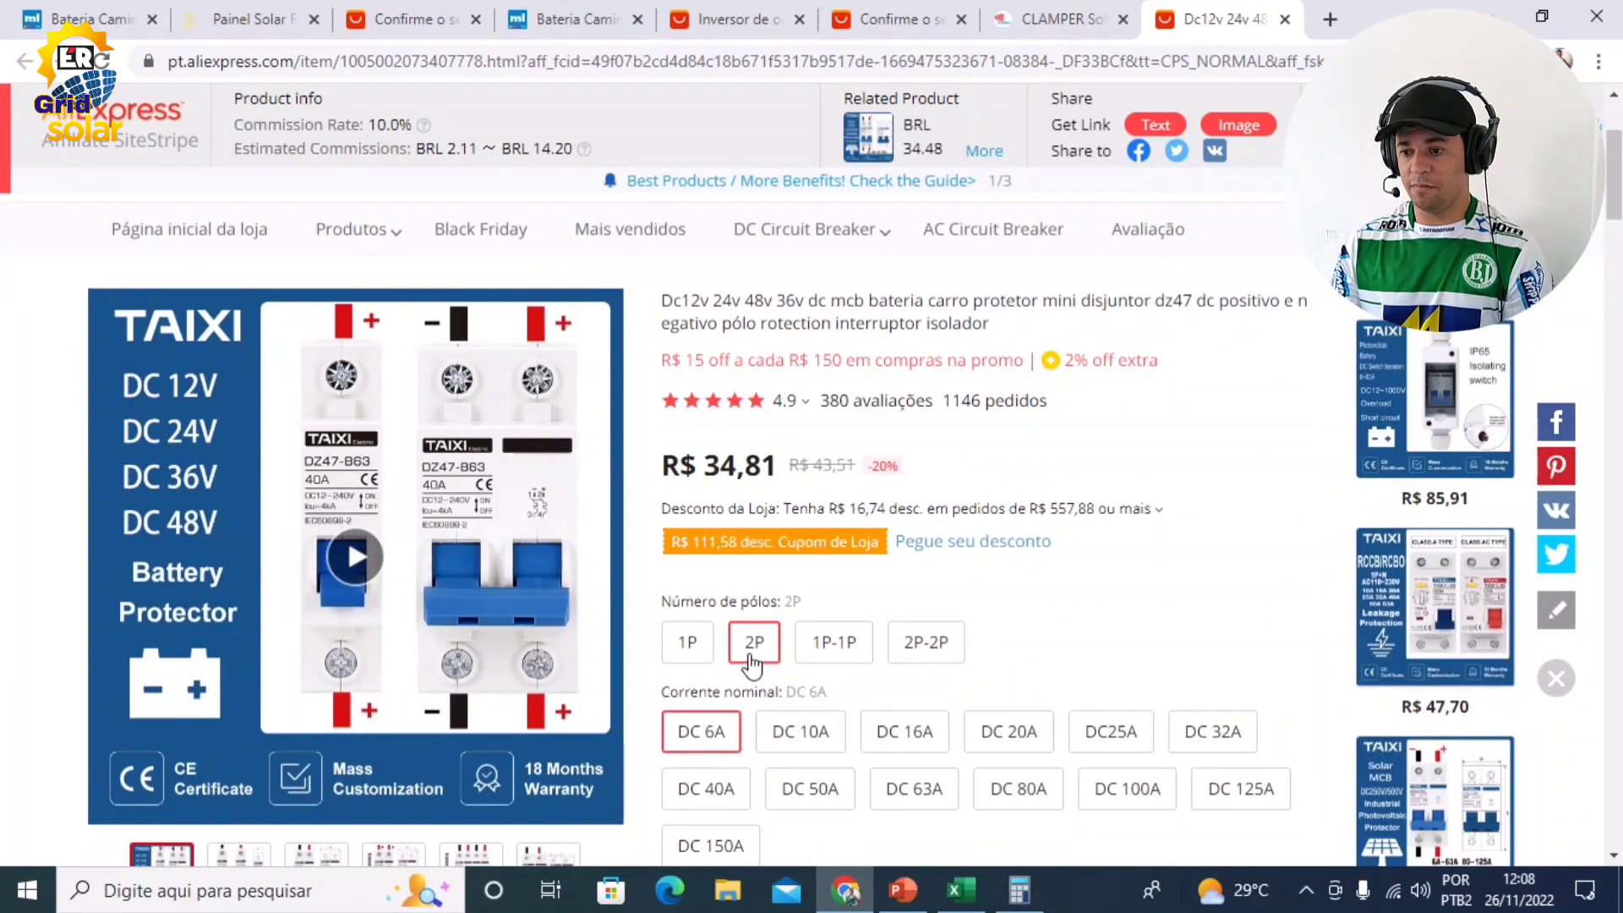
{"action": "scroll", "coordinate": [779, 763], "scroll_direction": "down", "scroll_amount": 2}
{"action": "left_click", "coordinate": [917, 625]}
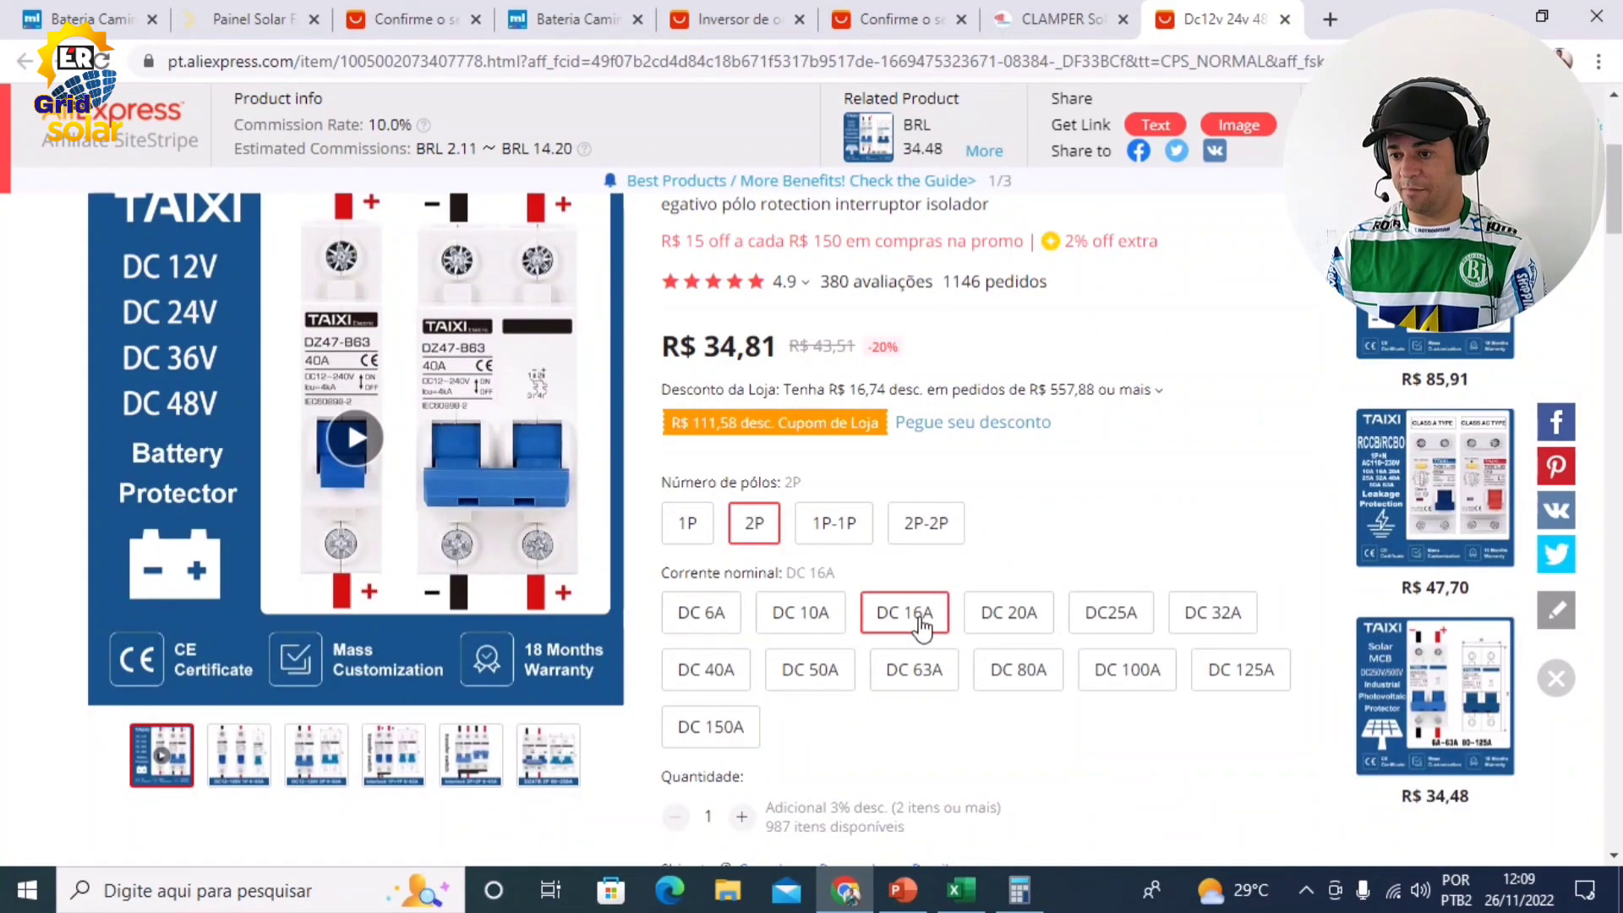
{"action": "scroll", "coordinate": [918, 629], "scroll_direction": "down", "scroll_amount": 3}
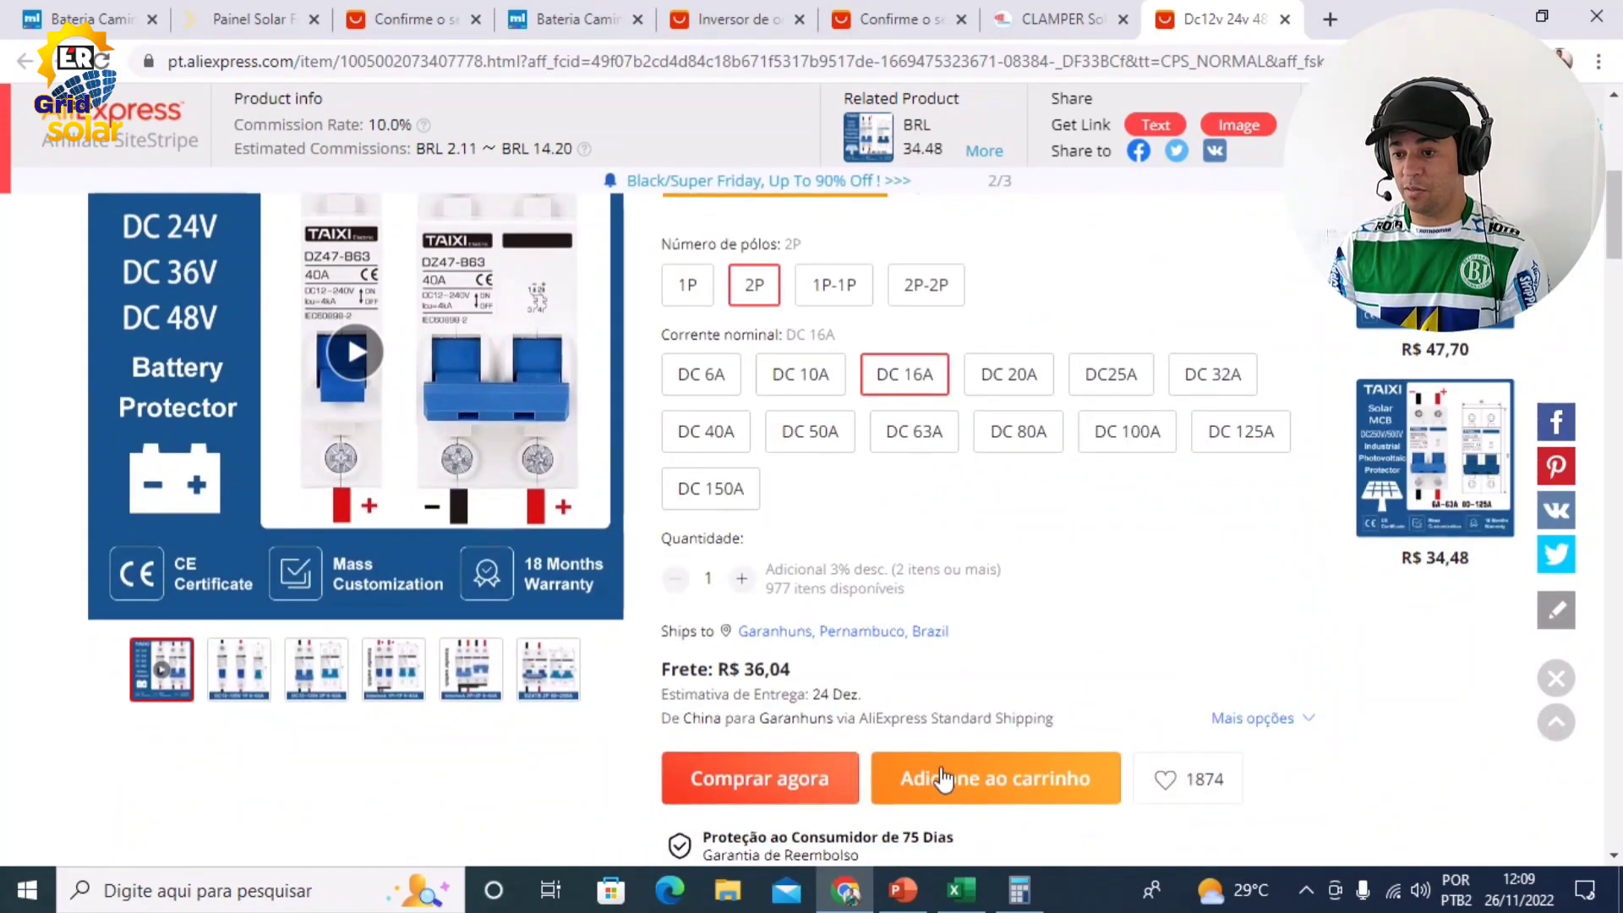
{"action": "left_click", "coordinate": [959, 790]}
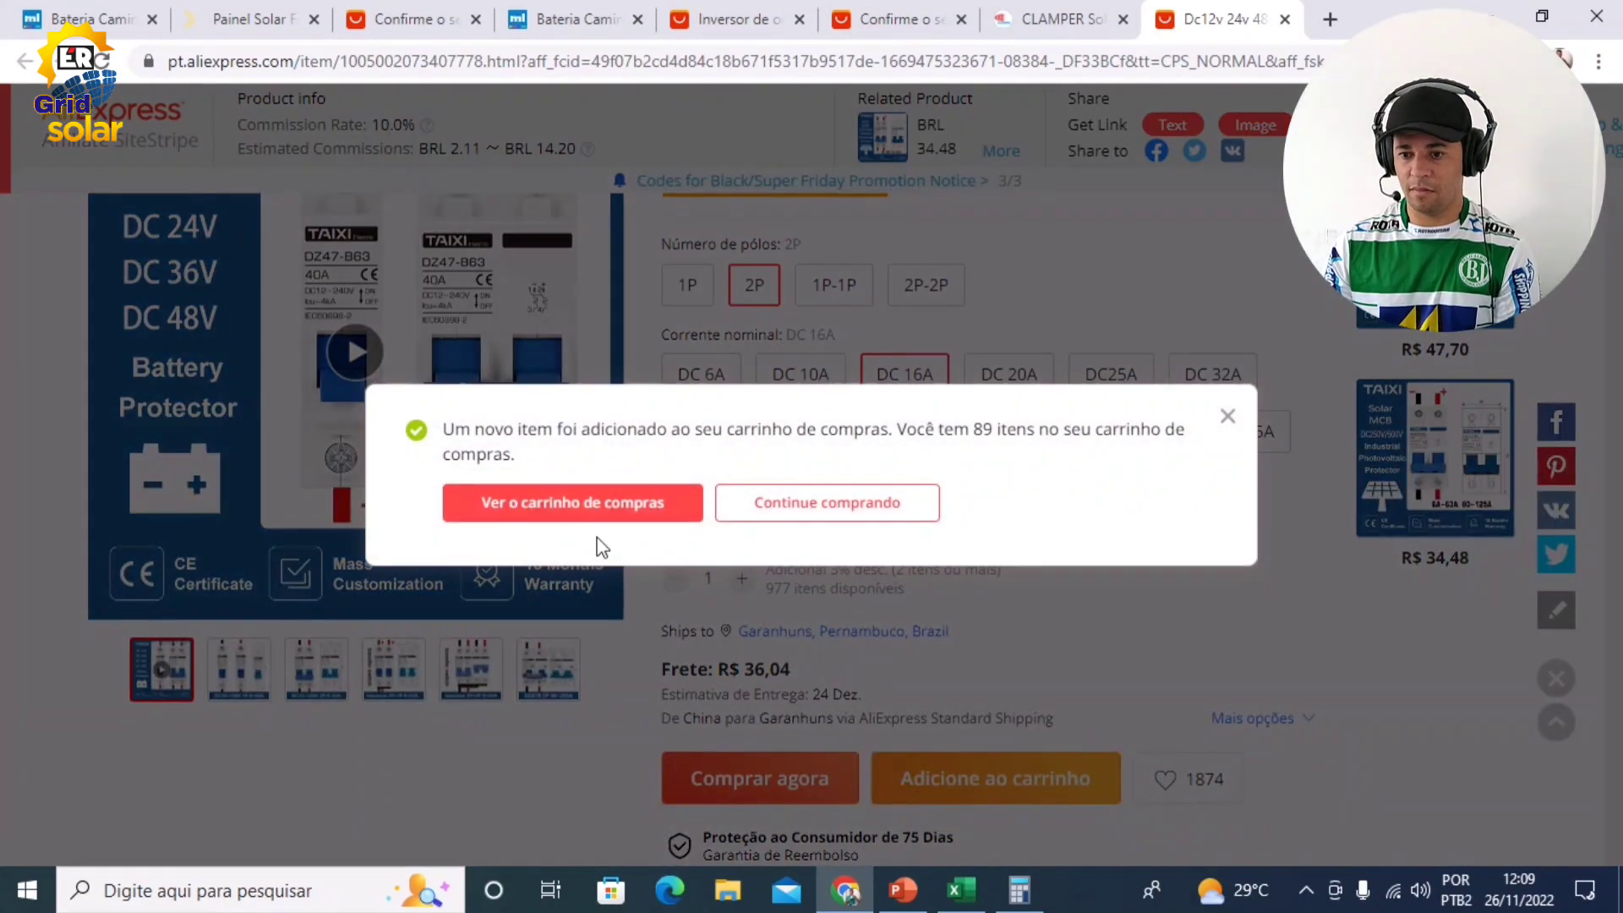
{"action": "left_click", "coordinate": [773, 522]}
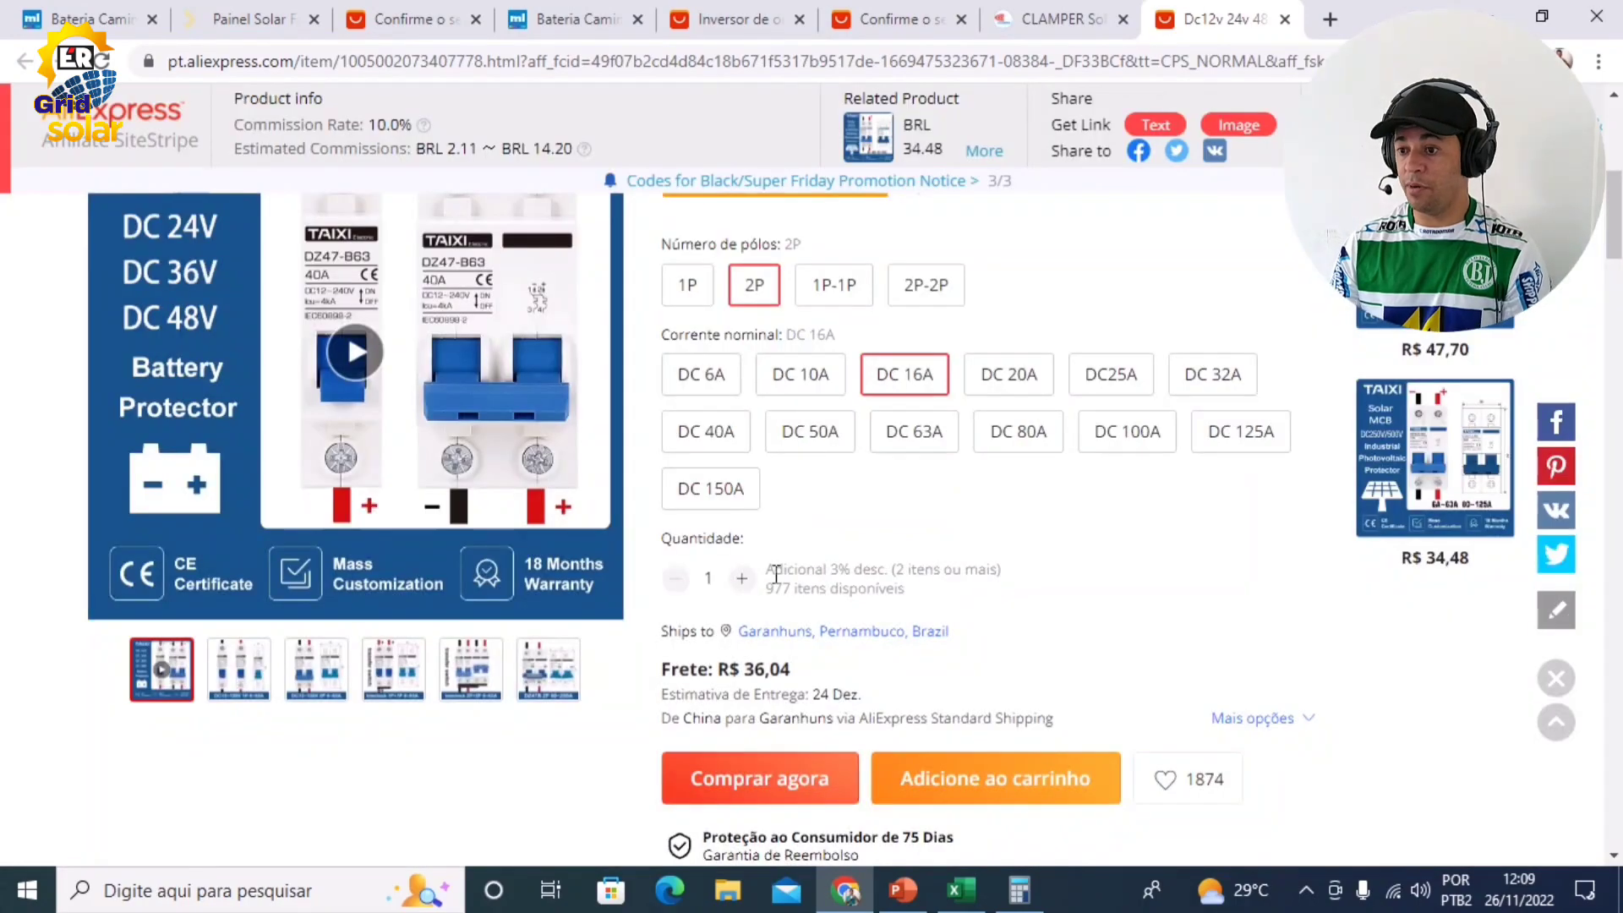
Add the 2P breaker to the shopping cart in the DC 63A and DC 100A versions
{"action": "left_click", "coordinate": [938, 456]}
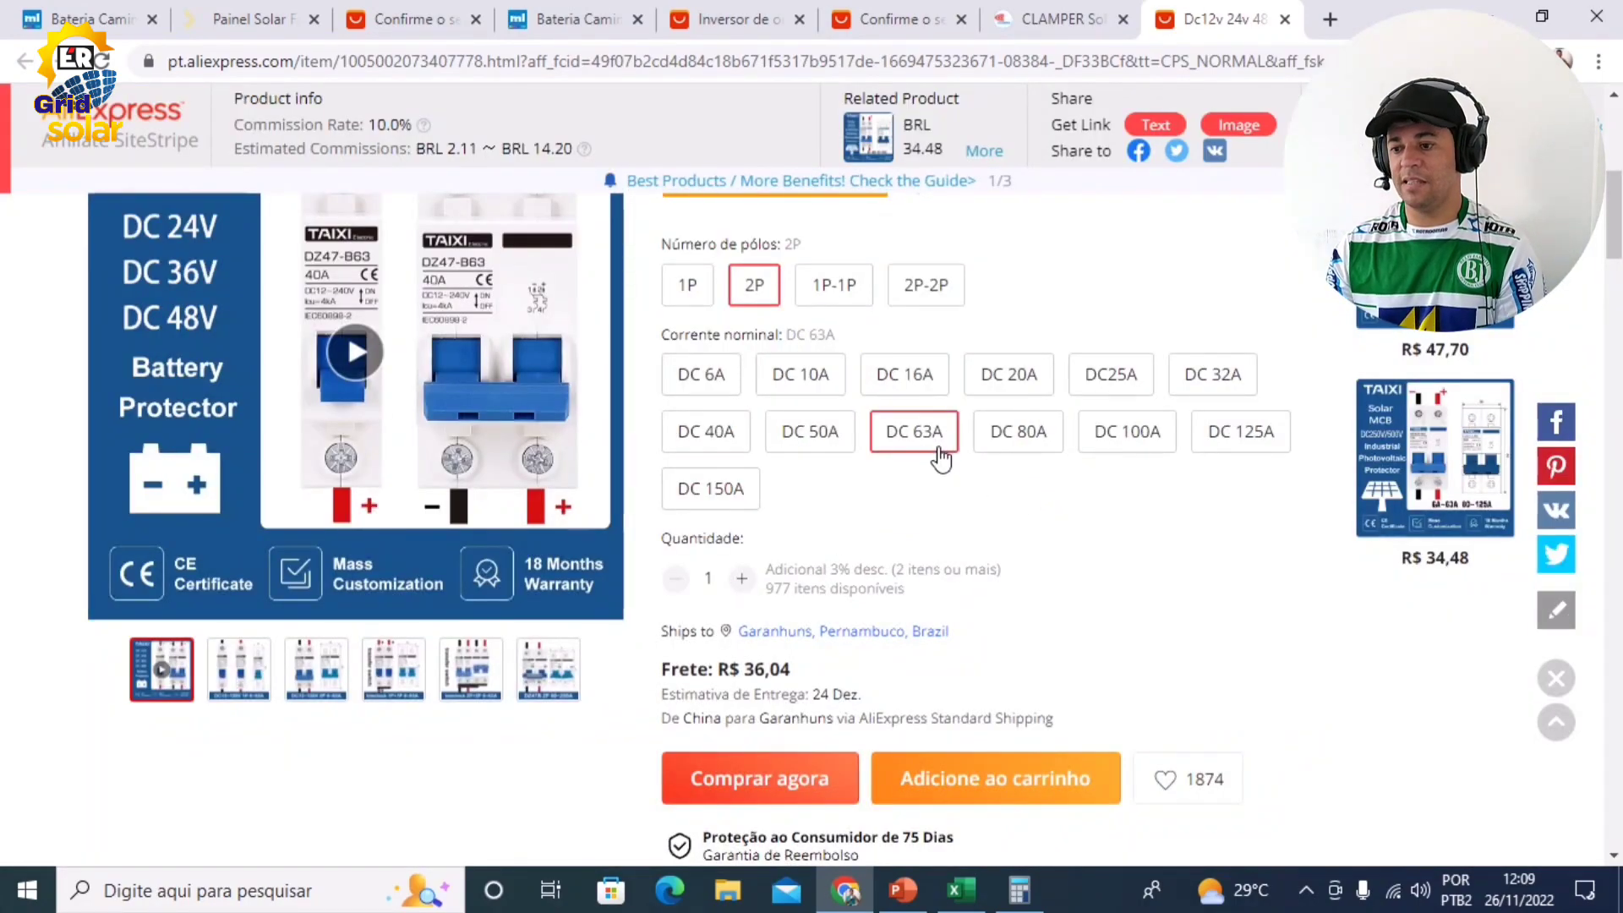
{"action": "left_click", "coordinate": [940, 778]}
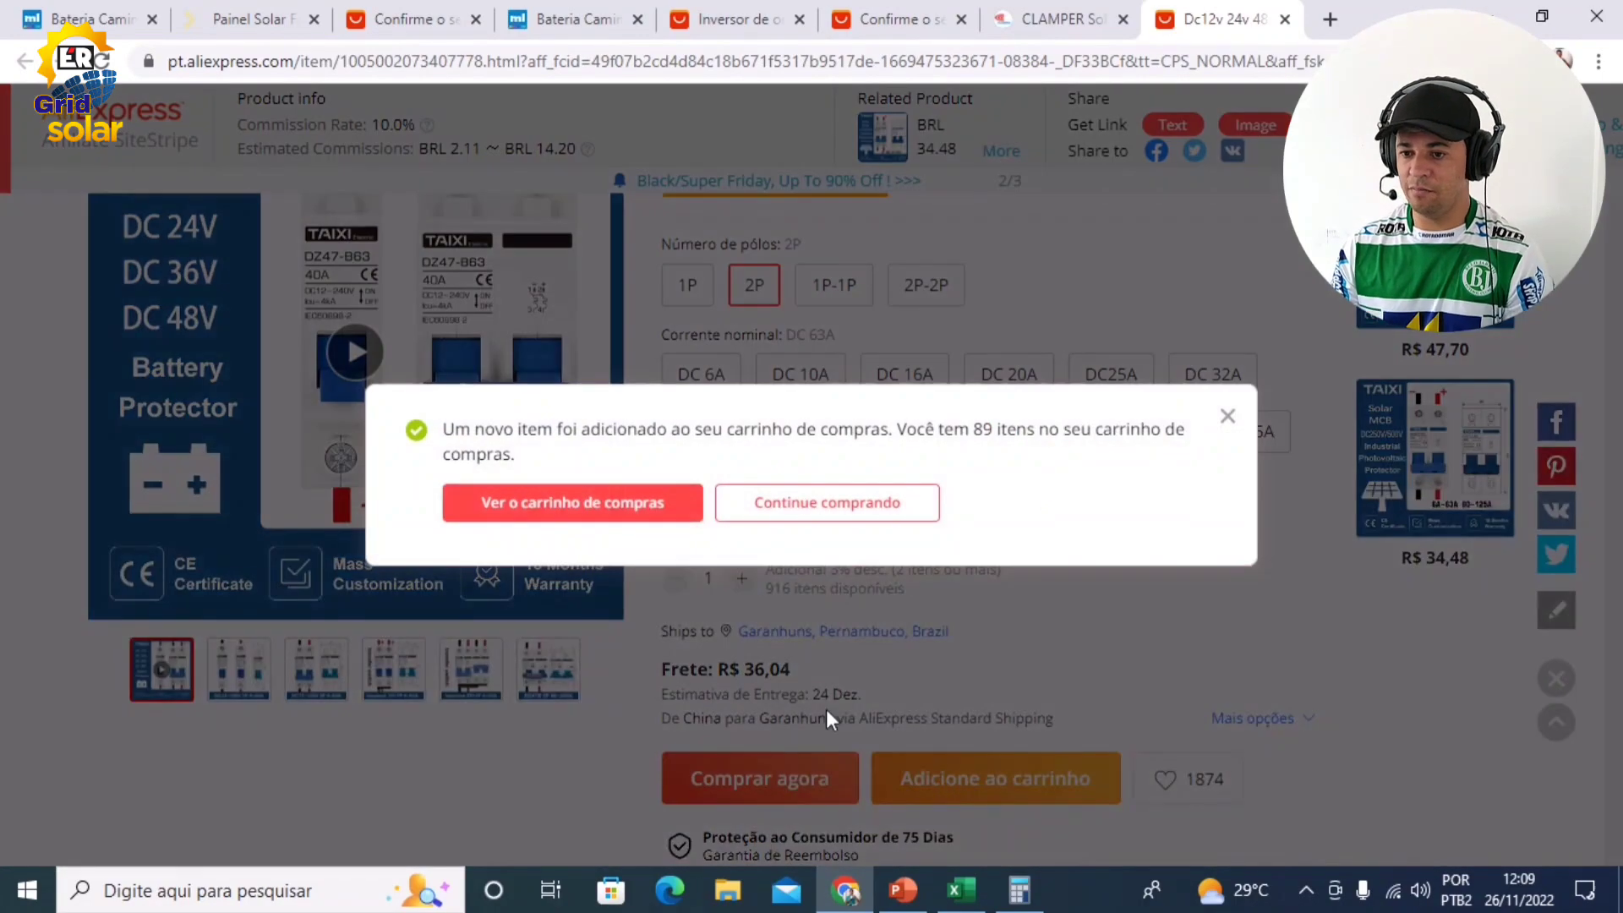
{"action": "left_click", "coordinate": [810, 502]}
{"action": "left_click", "coordinate": [1126, 431]}
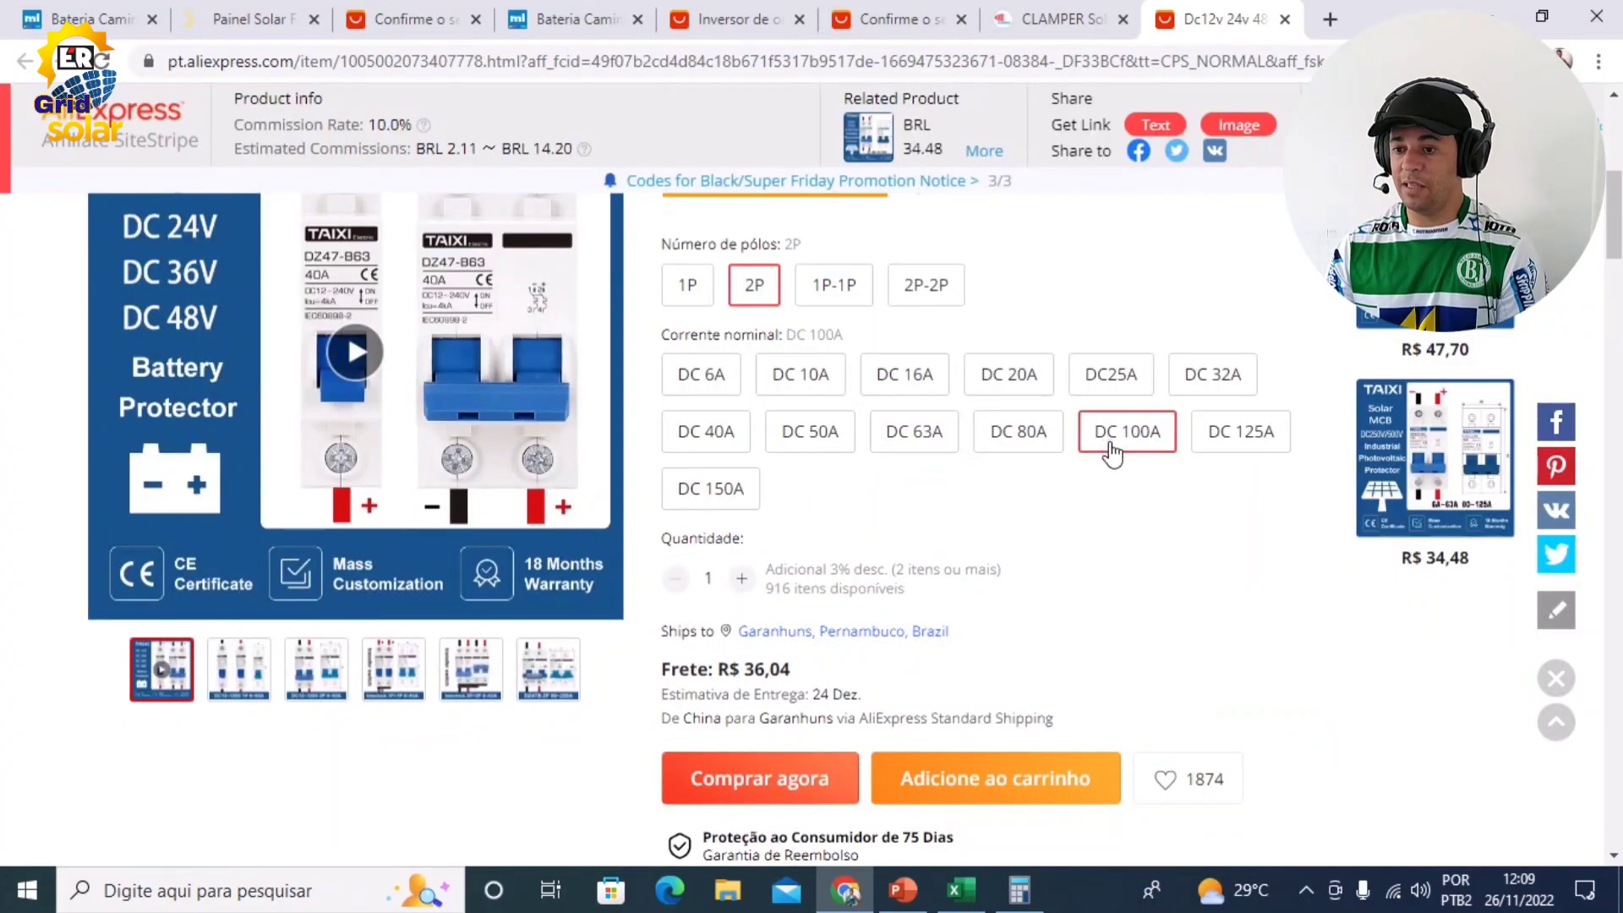
{"action": "left_click", "coordinate": [951, 815]}
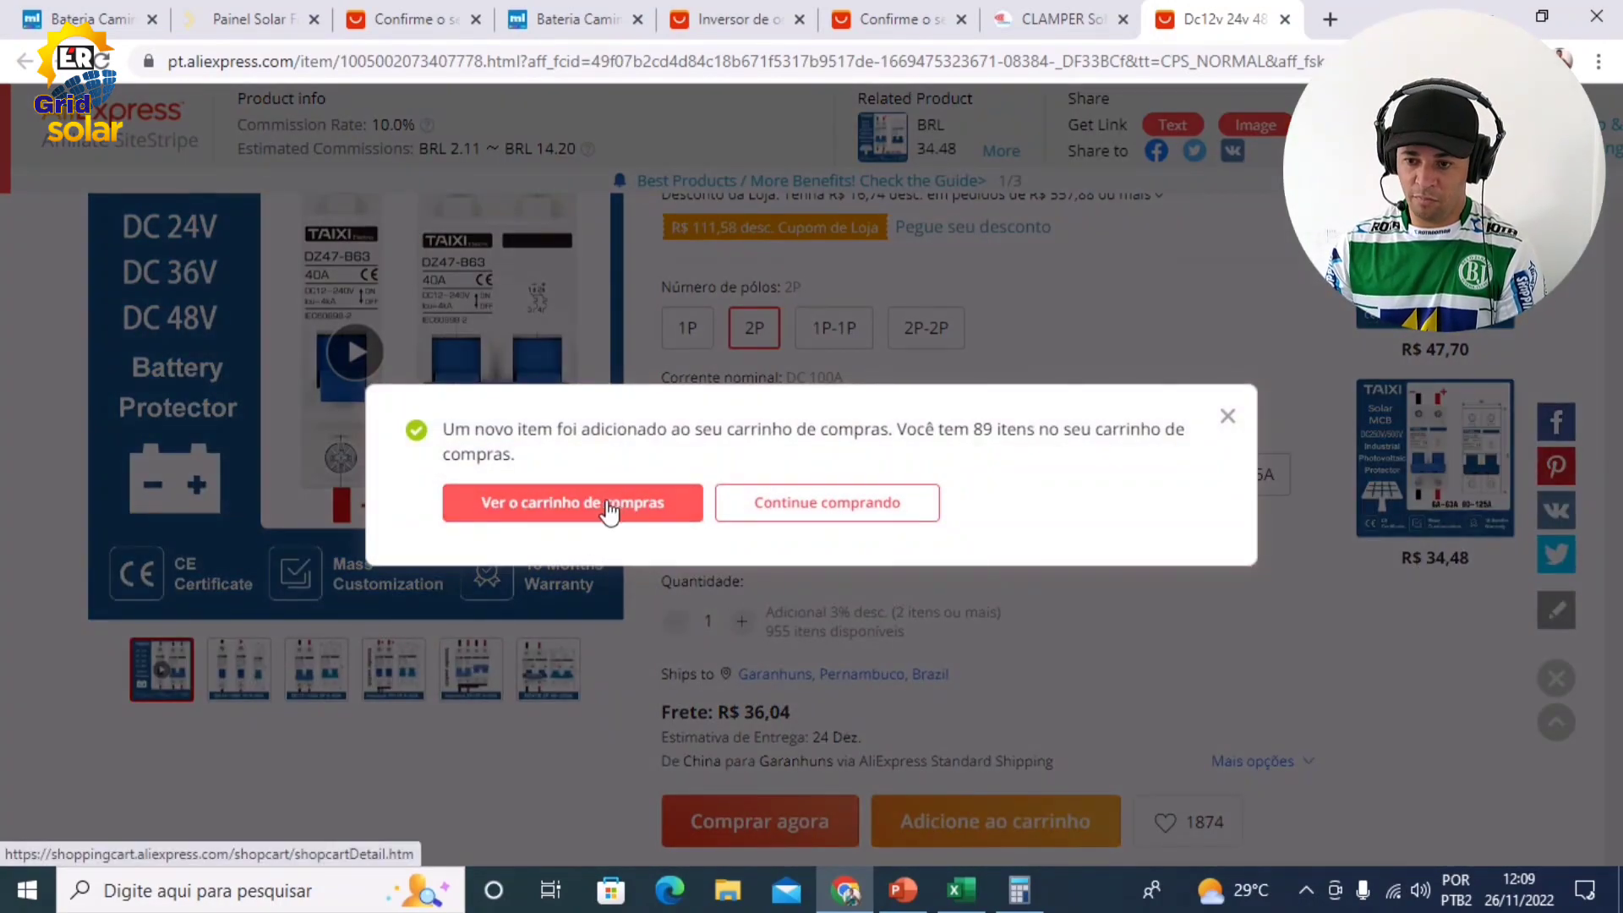
Open the shopping cart and check the three TAIXI breakers' prices and the total including shipping
{"action": "left_click", "coordinate": [603, 518]}
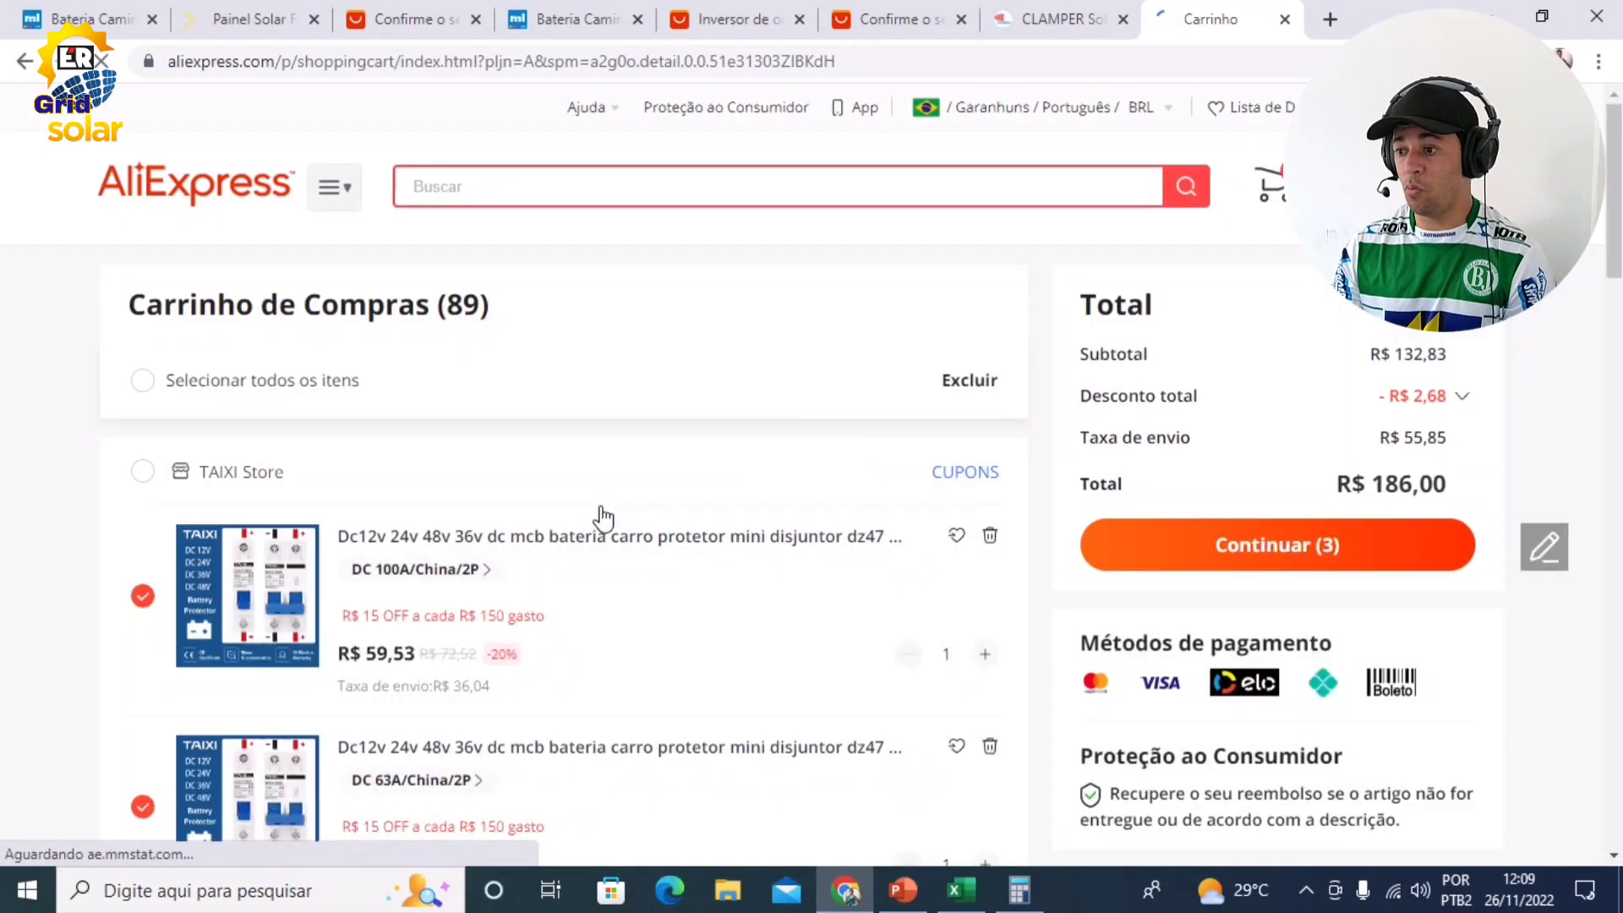
{"action": "scroll", "coordinate": [967, 494], "scroll_direction": "down", "scroll_amount": 3}
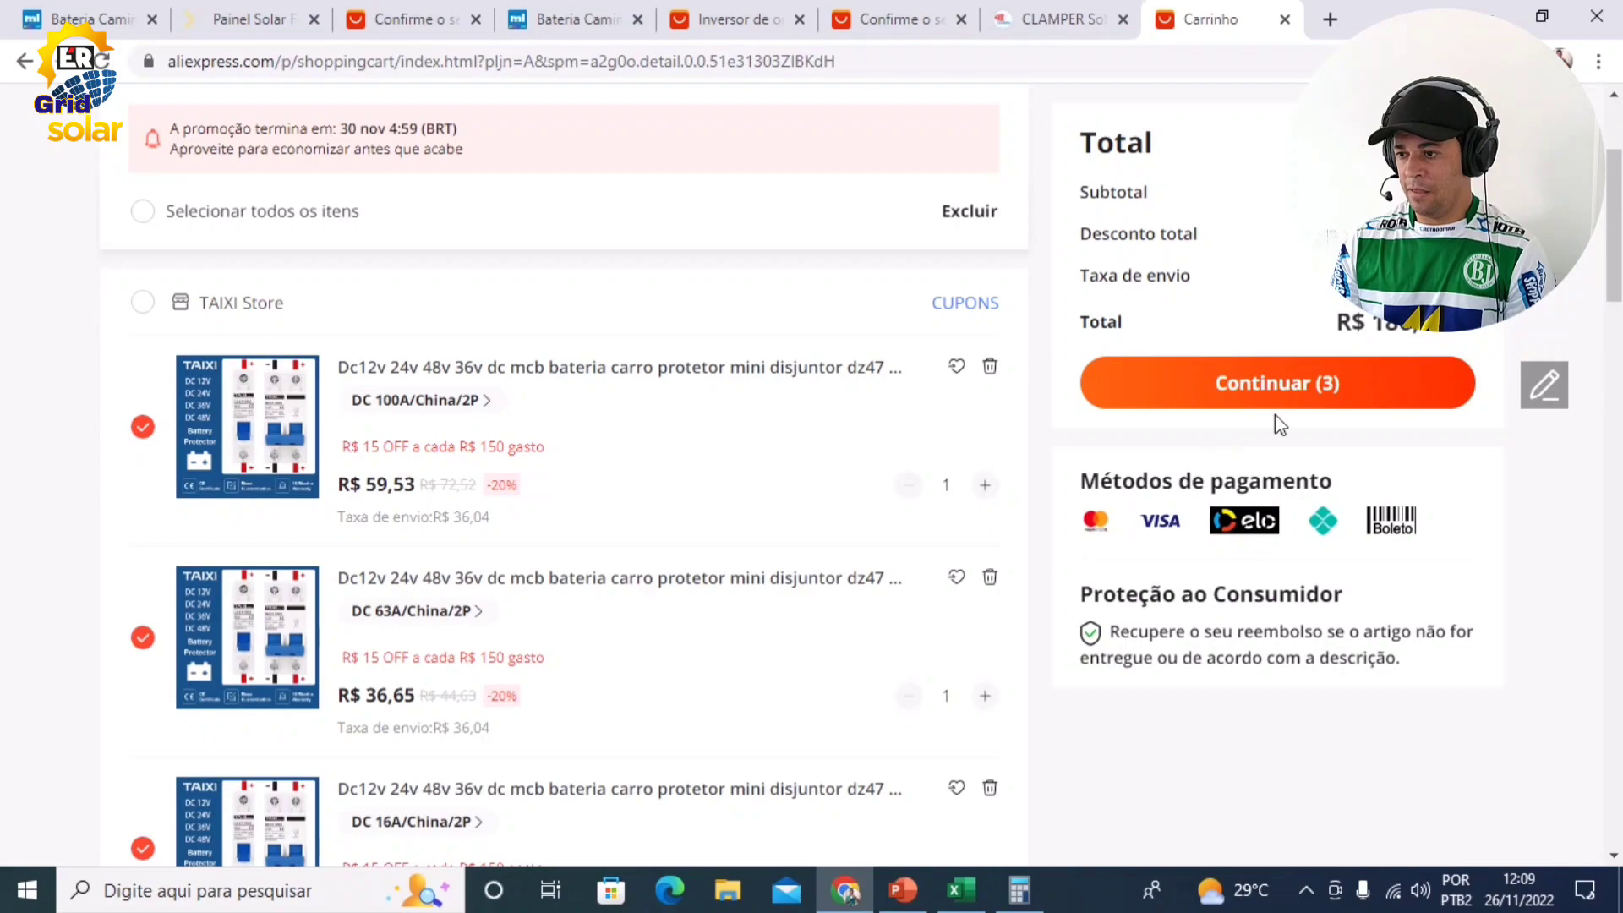
{"action": "scroll", "coordinate": [1339, 461], "scroll_direction": "up", "scroll_amount": 1}
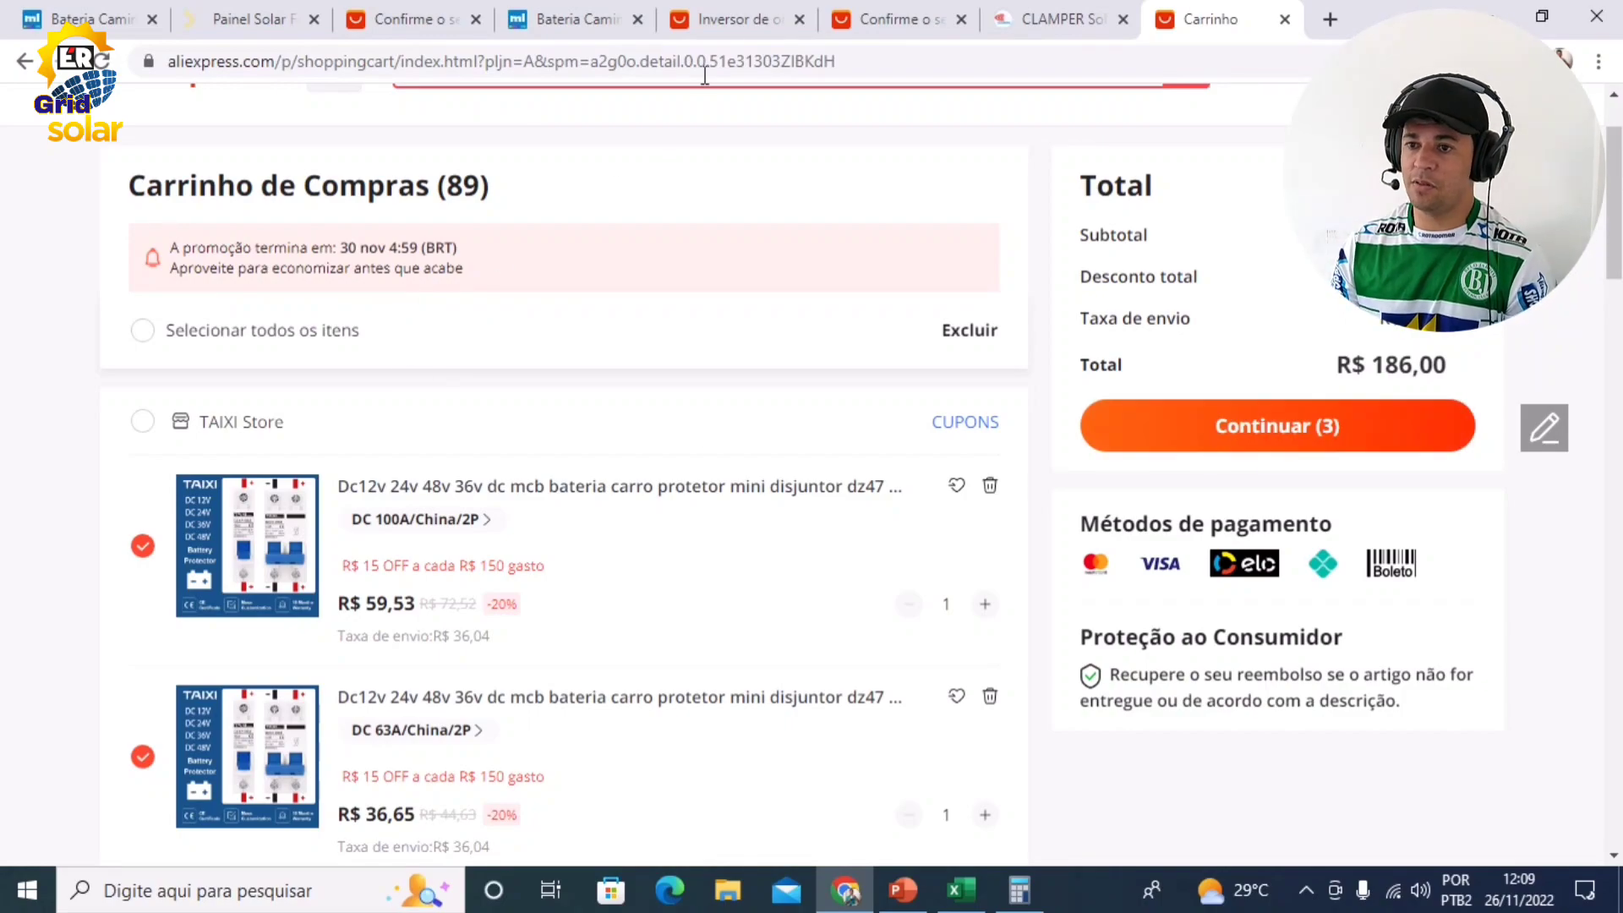
Switch to the Excel budget and enter 186,00 as the bipolar breakers' value in cell C9
{"action": "left_click", "coordinate": [952, 892]}
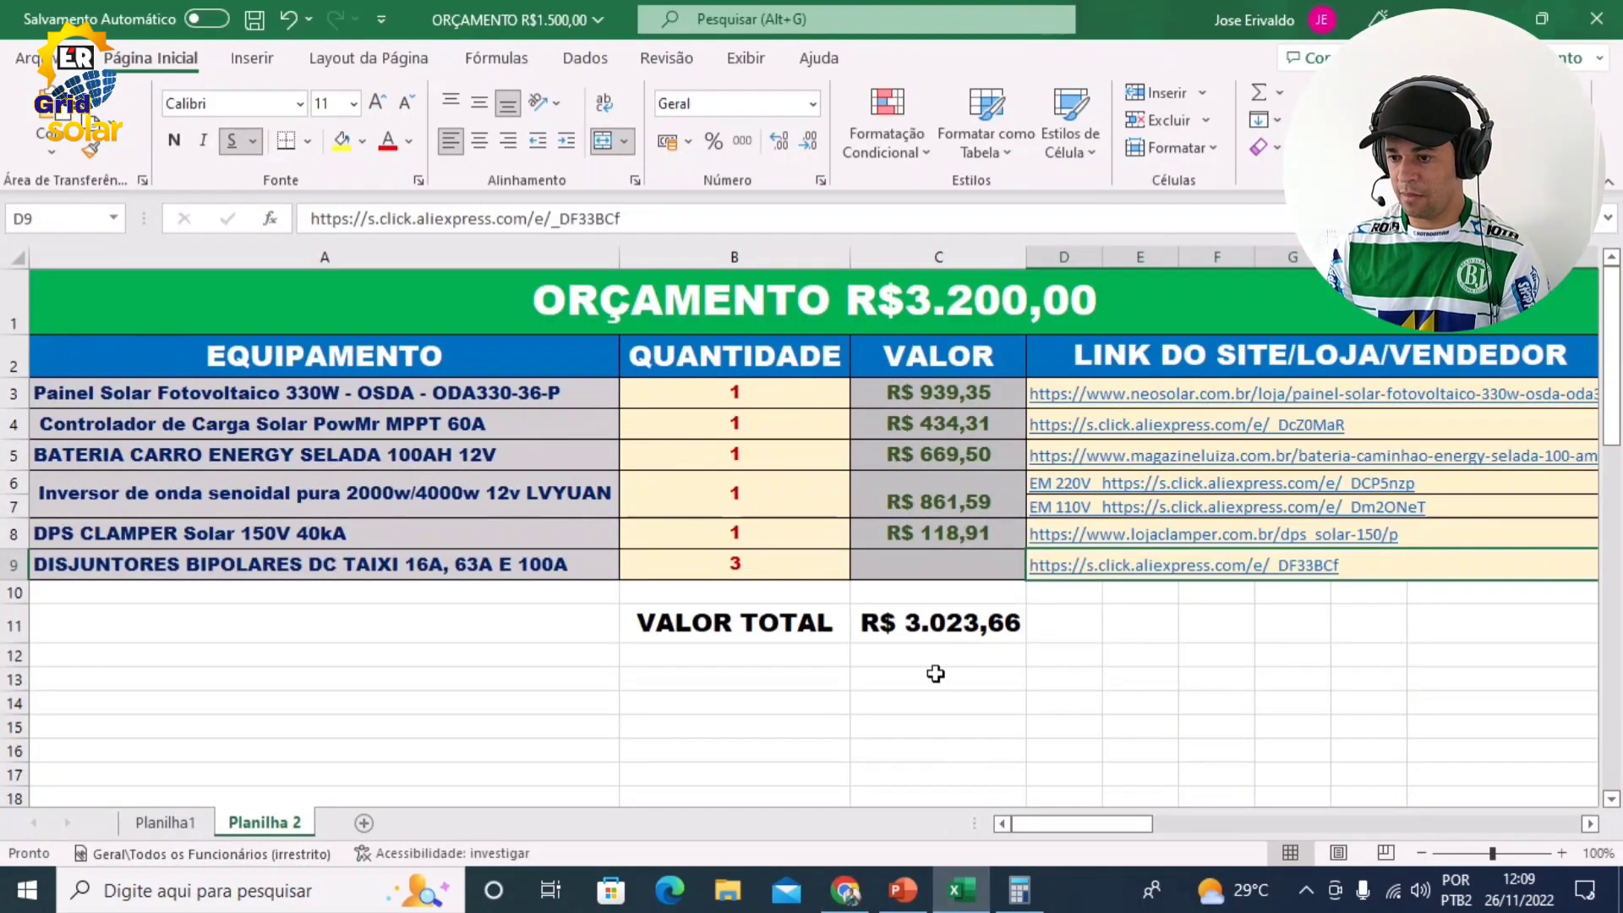
{"action": "left_click", "coordinate": [921, 562]}
{"action": "type", "text": "1"}
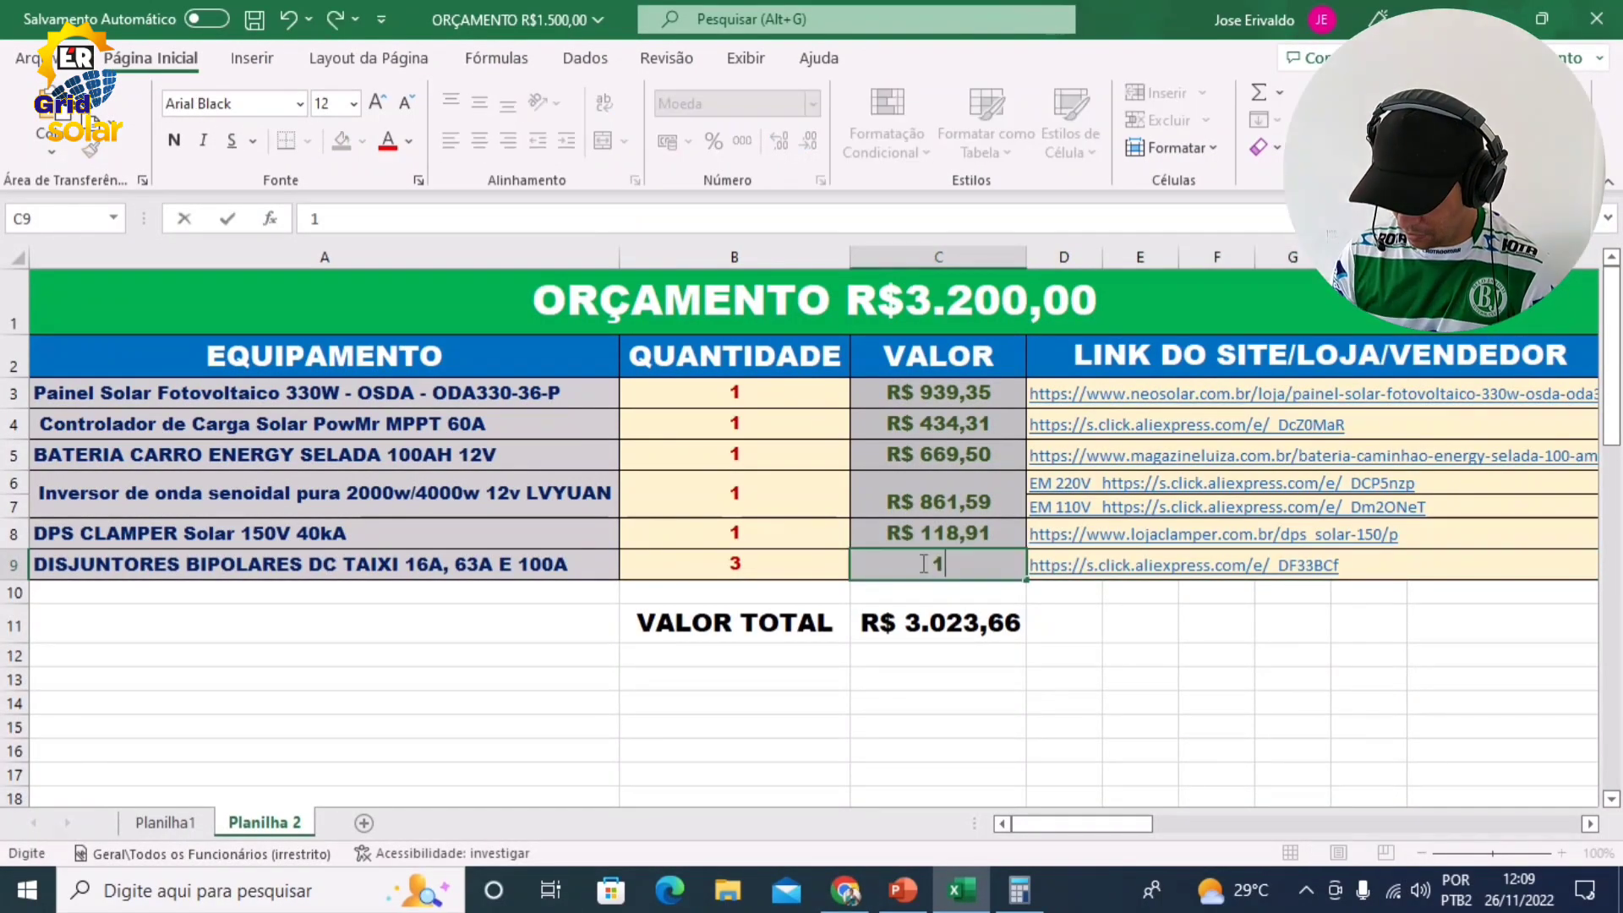
{"action": "type", "text": "86,00"}
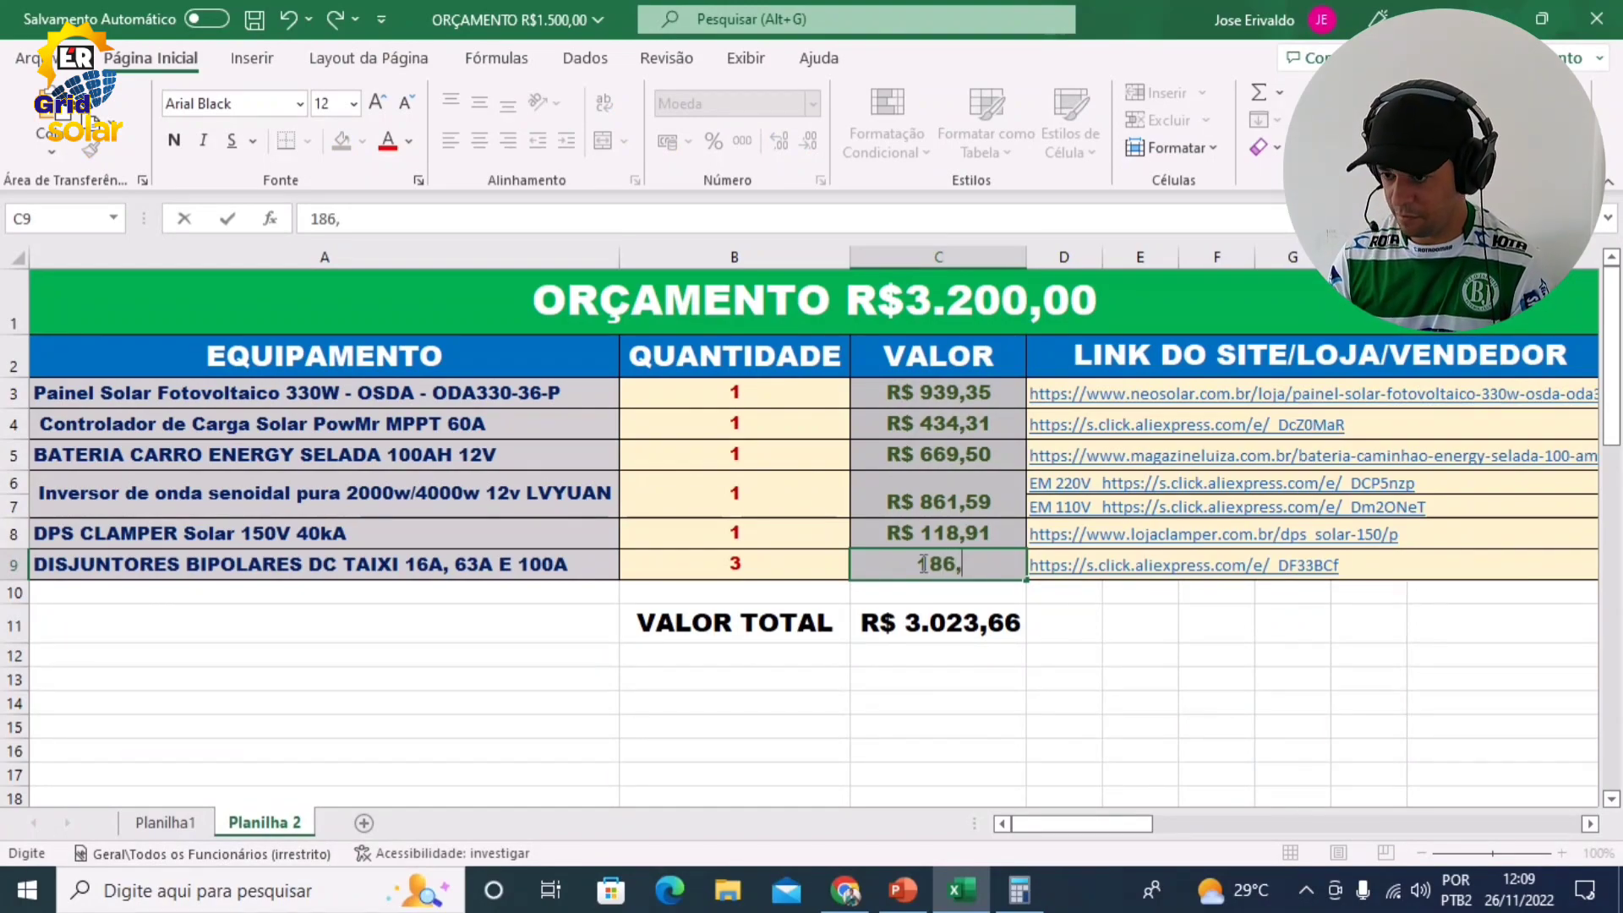
{"action": "left_click", "coordinate": [1066, 687]}
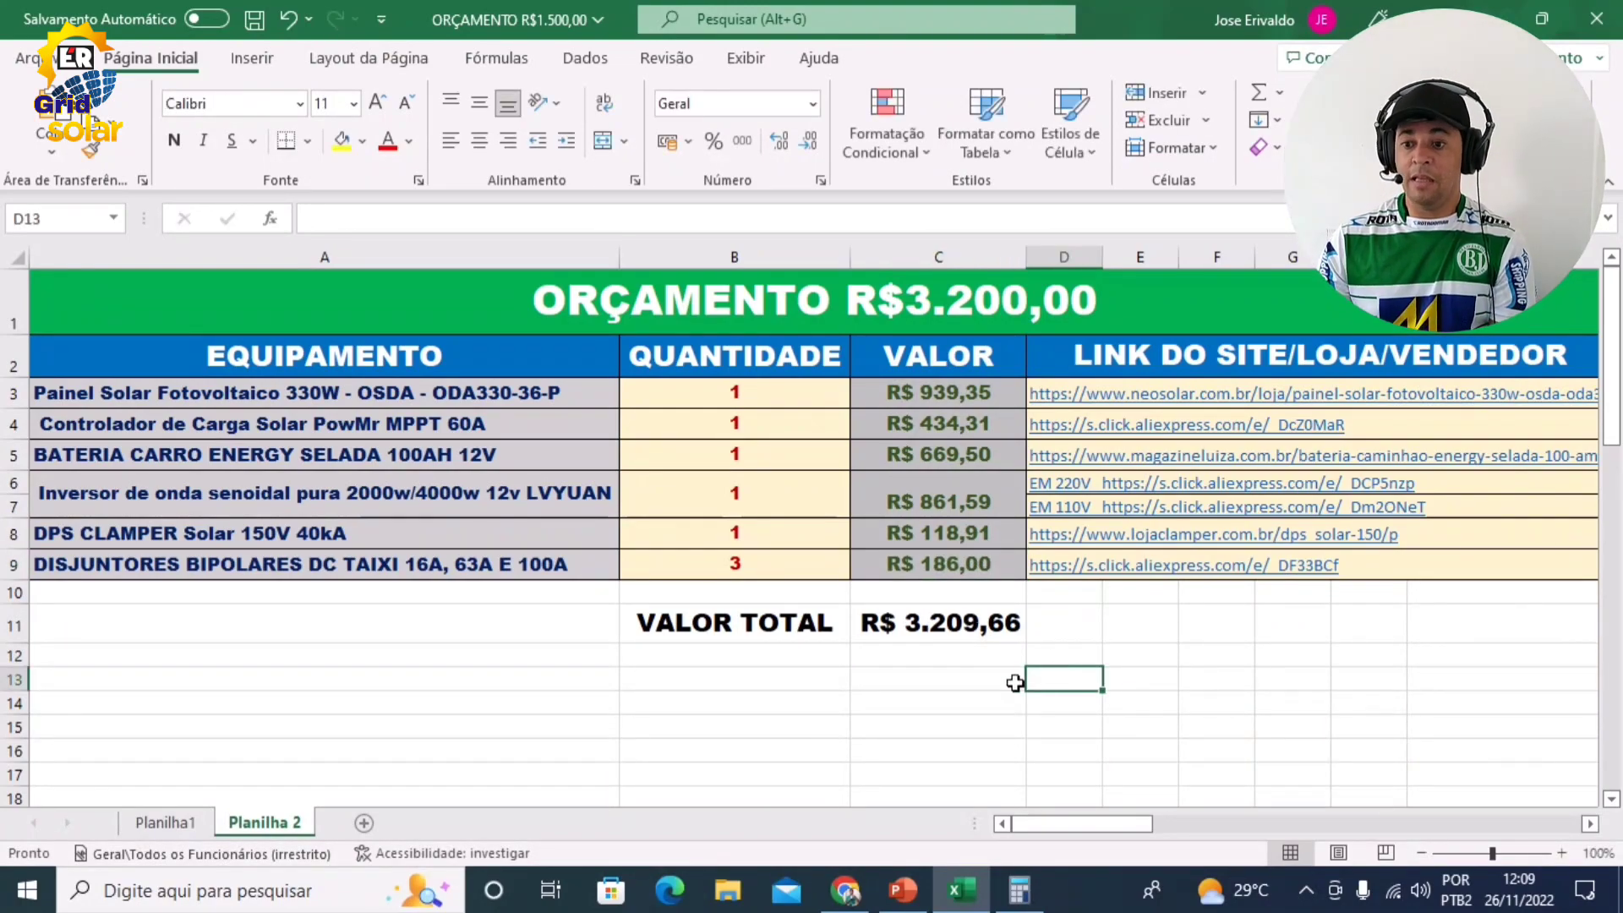